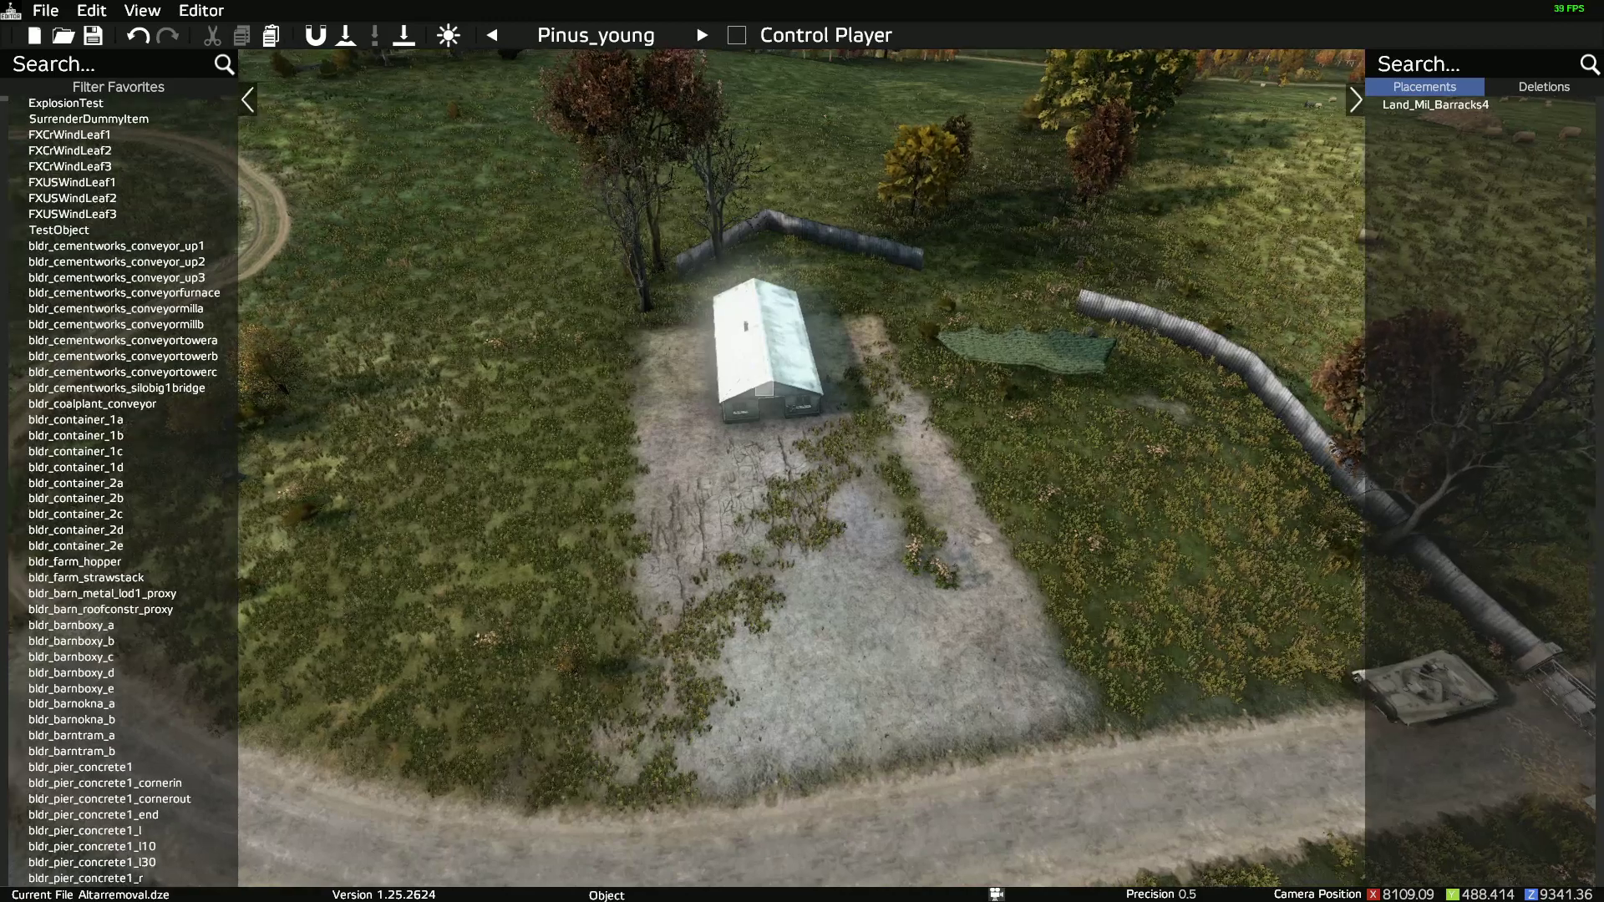
Step: Tilt the camera up from the Land_Mil_Barracks4 barracks toward the horizon
right_click_drag(1109, 534, 1109, 485)
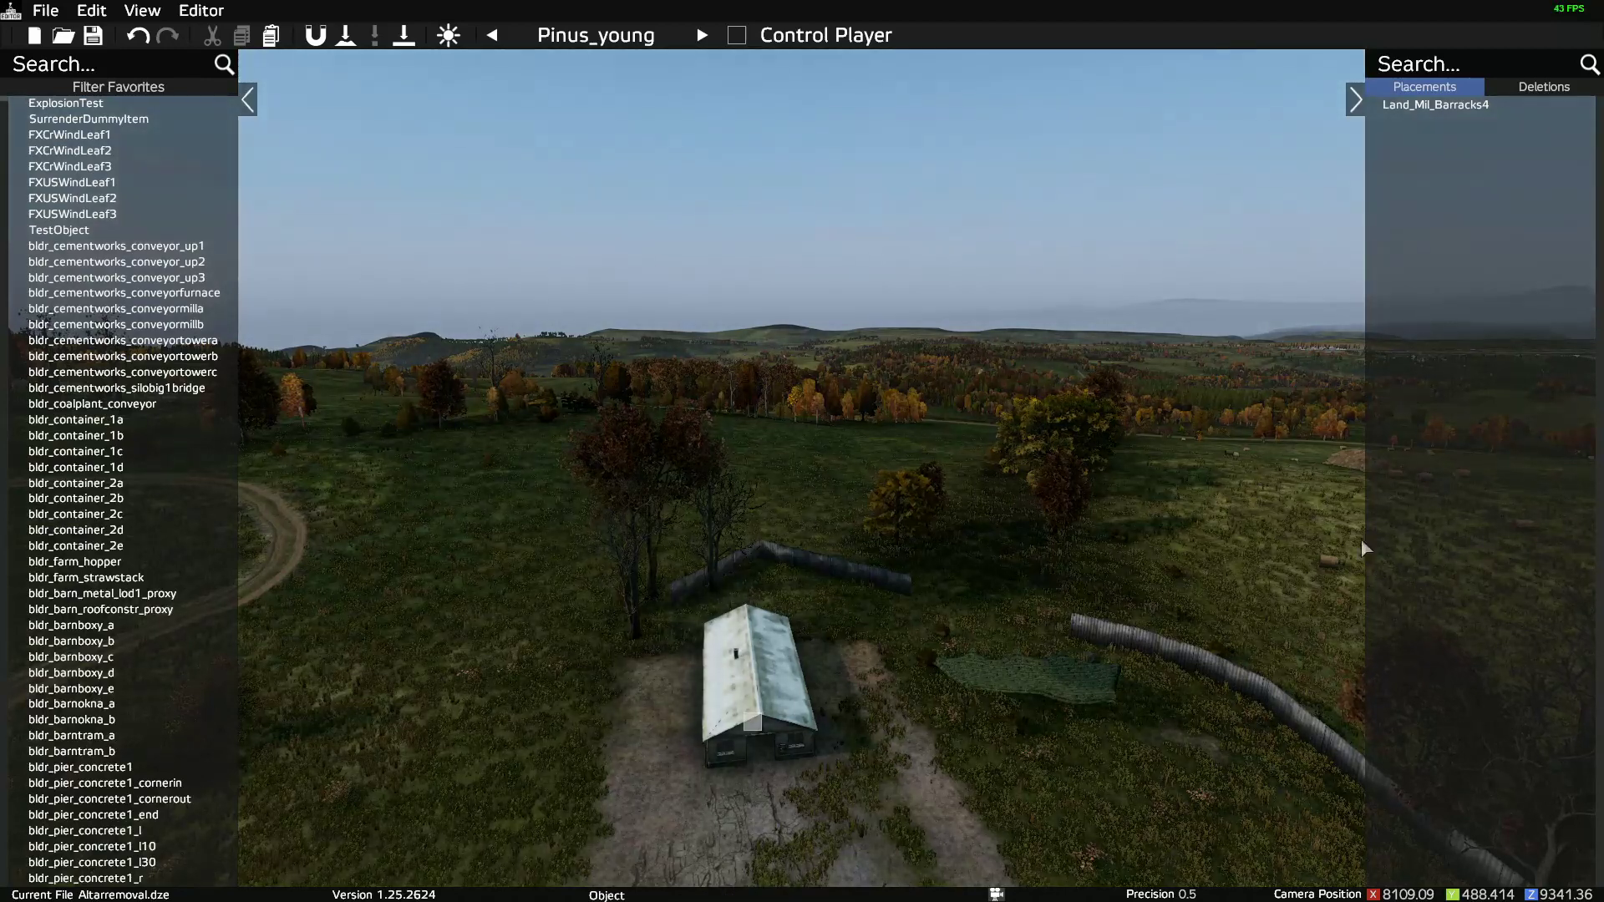
Step: Undelete Land_Wreck_Uaz (47) from the Deletions list to put the UAZ wreck back
left_click(1540, 88)
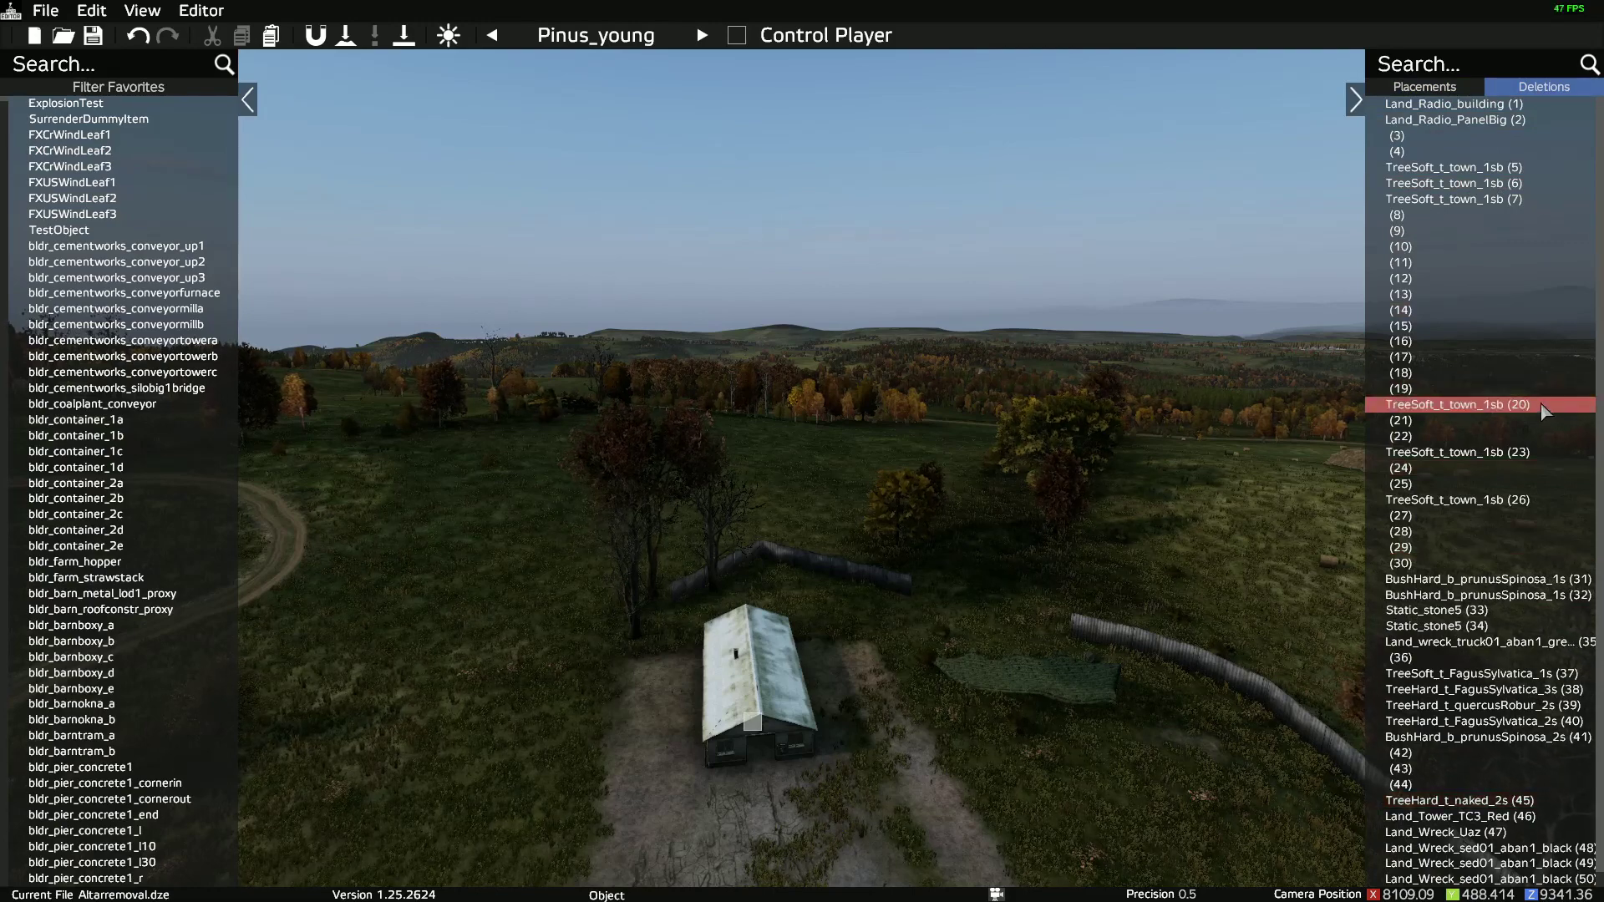
scroll(1521, 279, "down", 1)
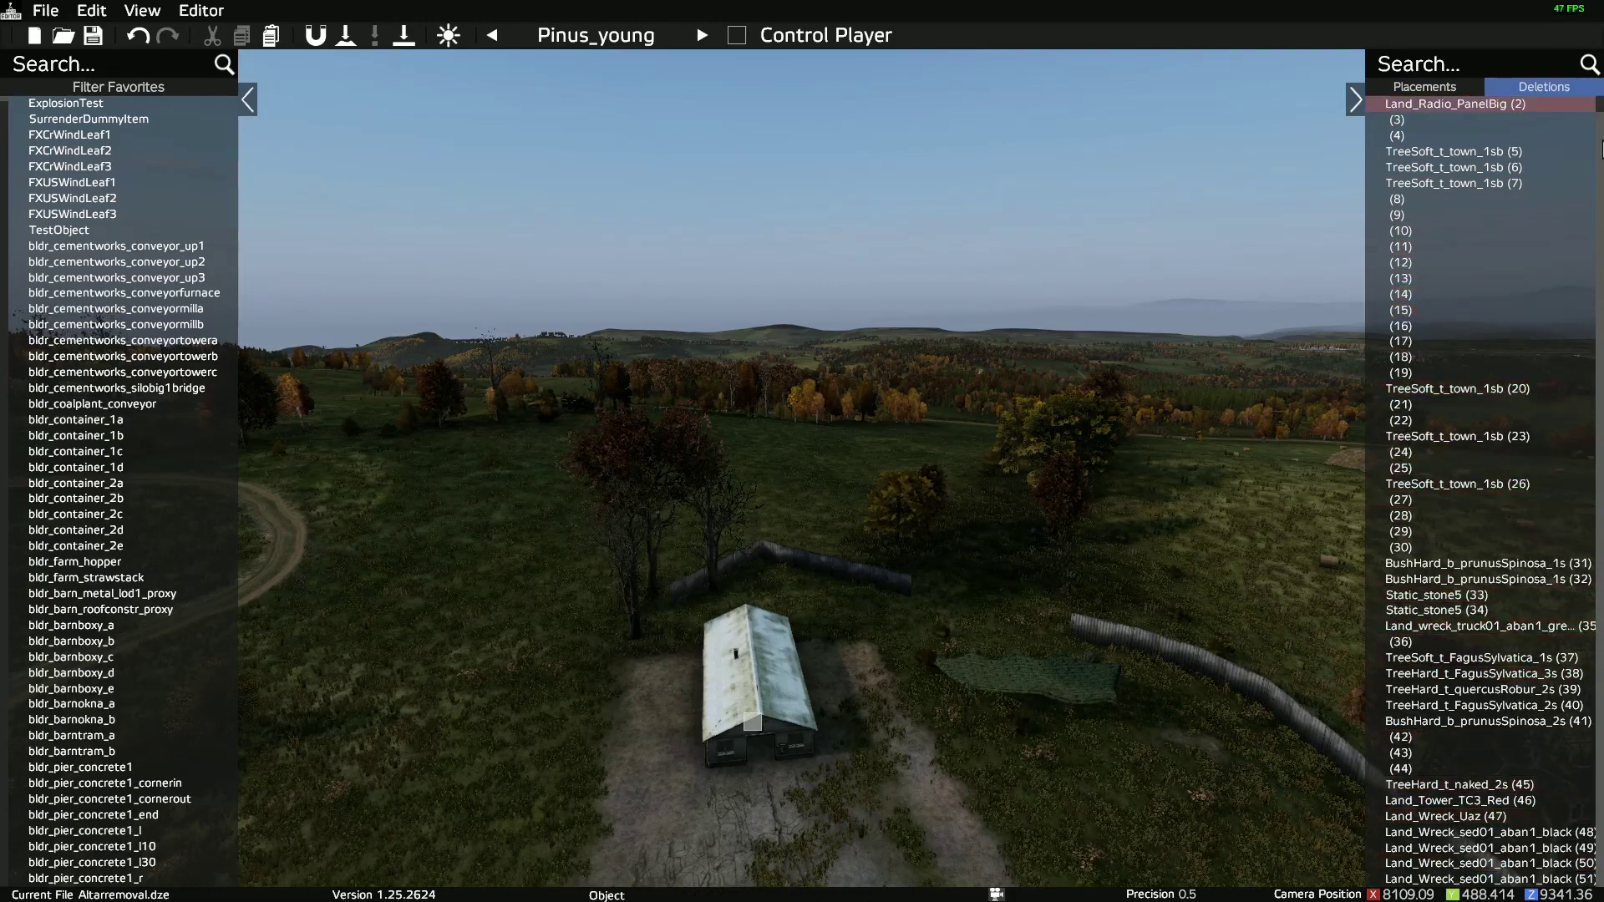
scroll(1601, 196, "up", 1)
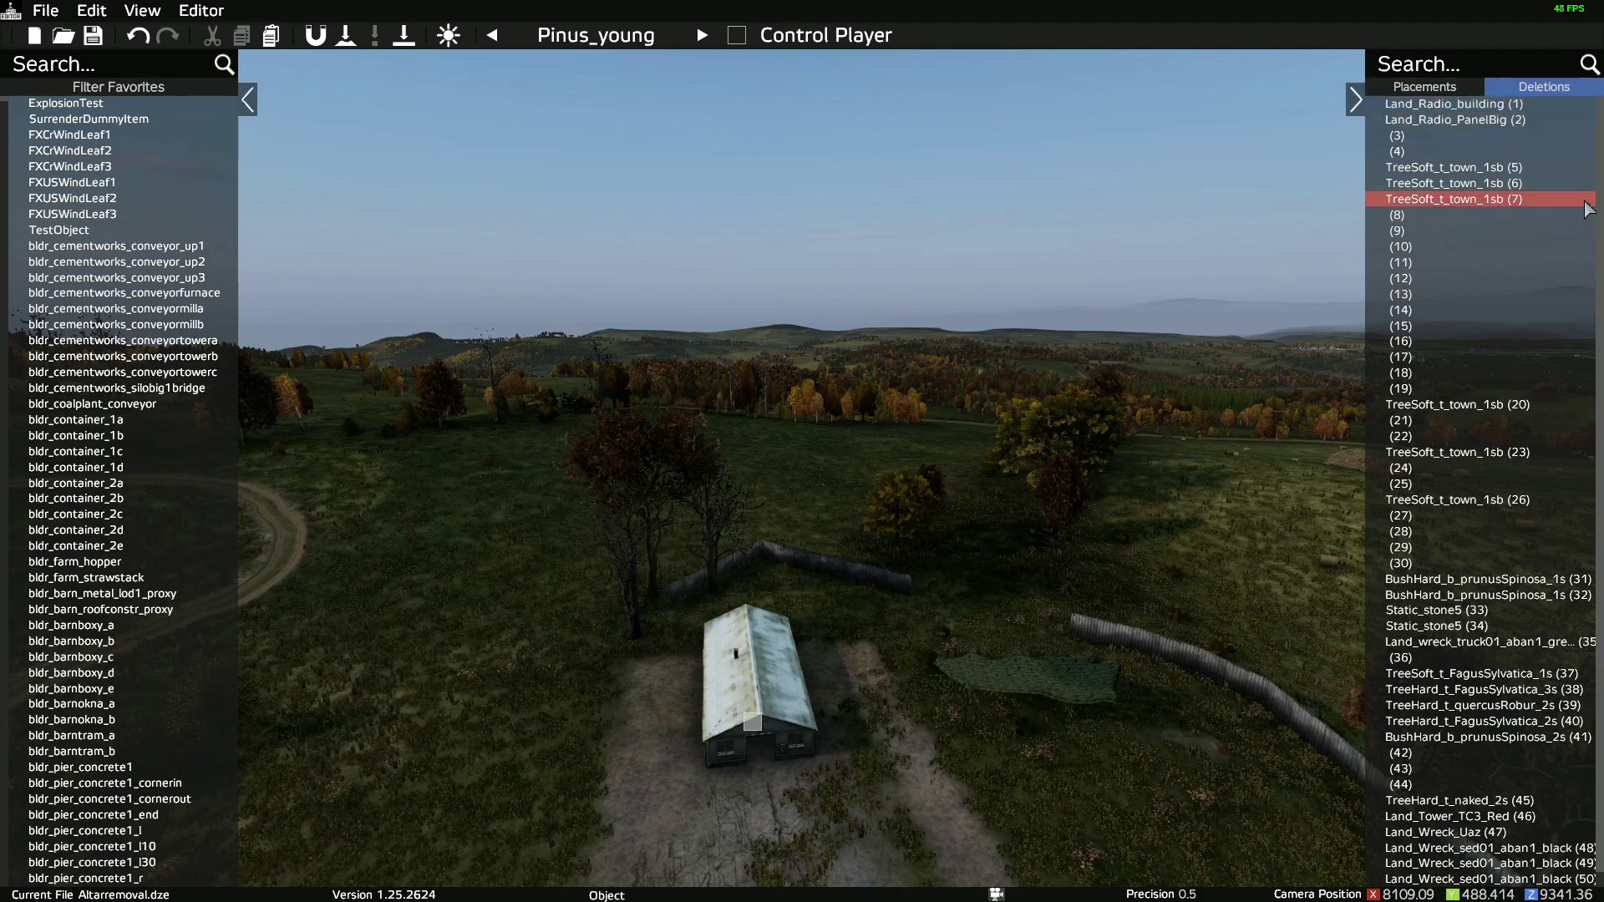
scroll(1598, 405, "down", 1)
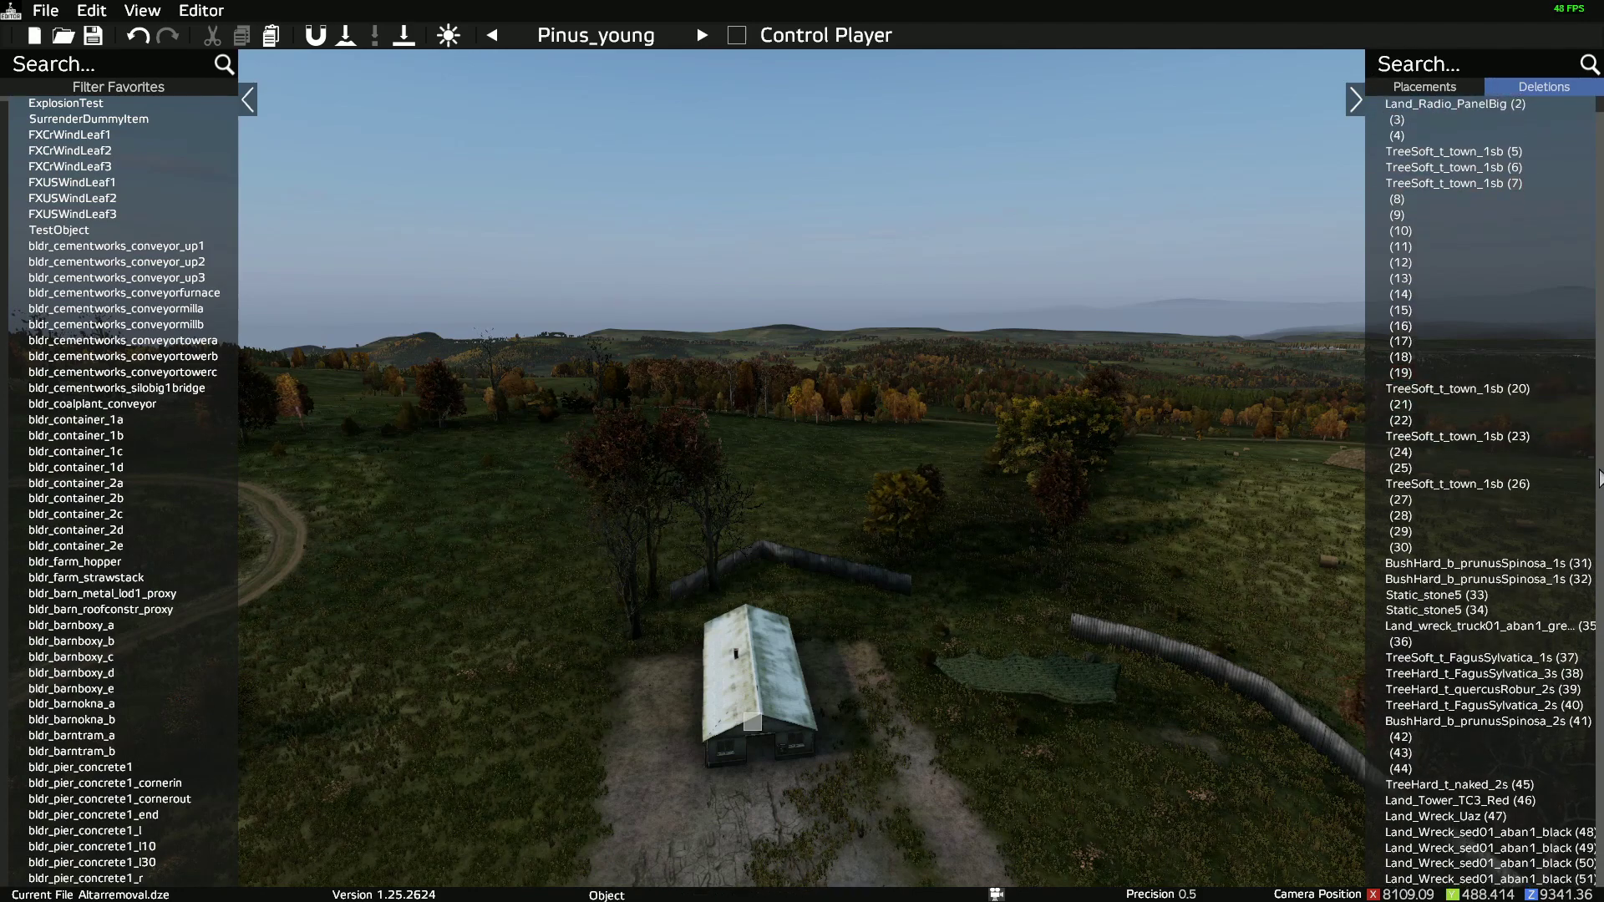
left_click(1426, 822)
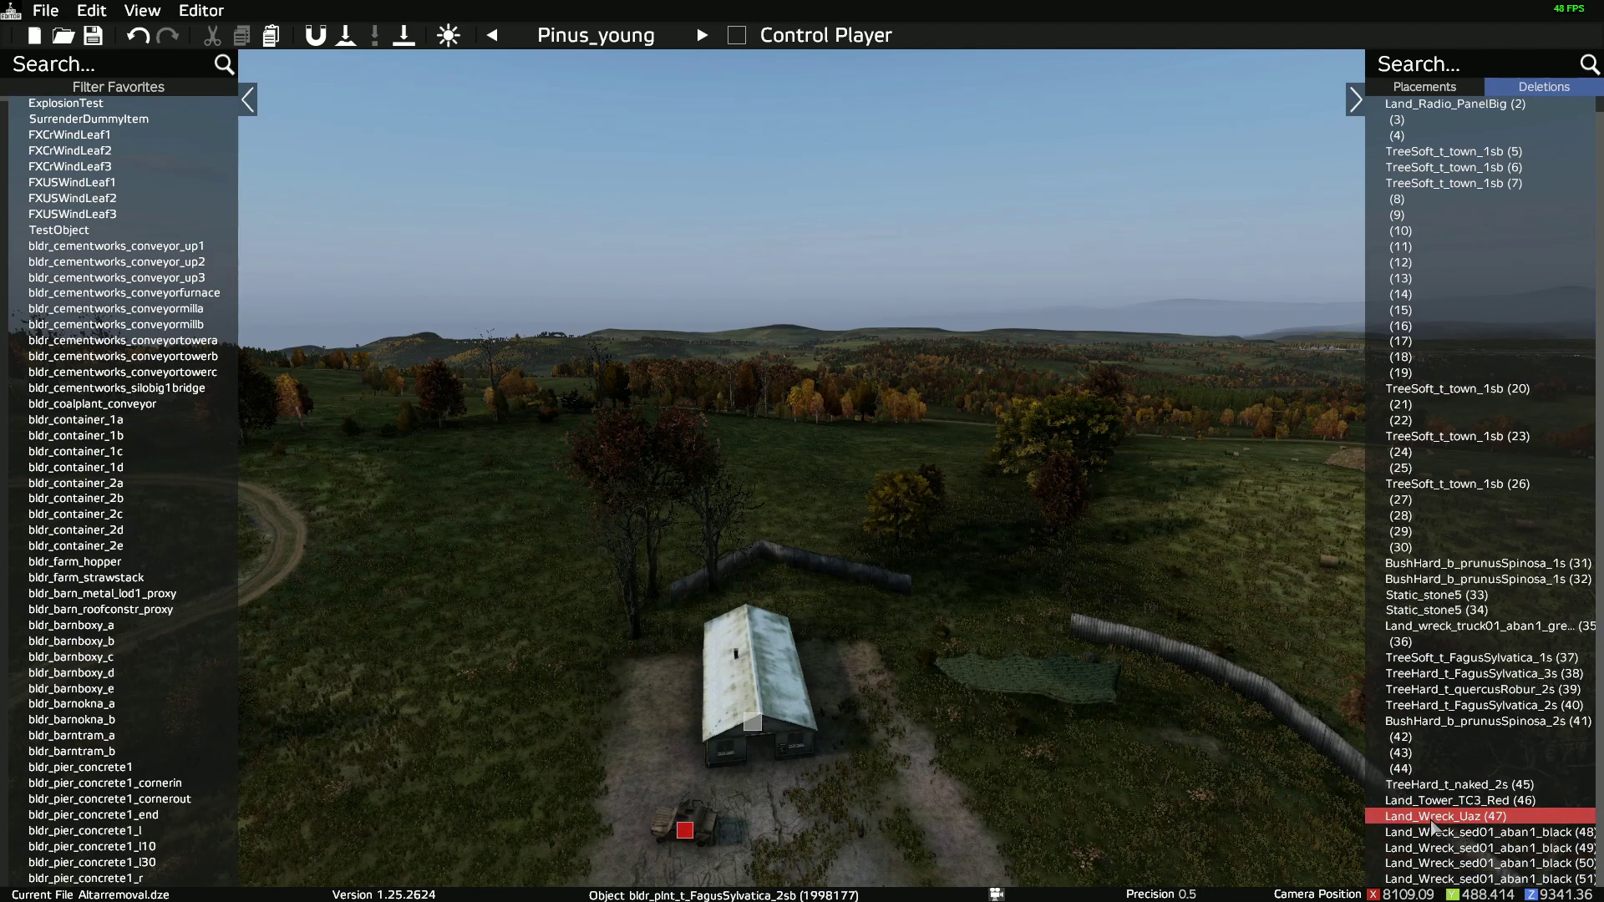
left_click(1432, 819)
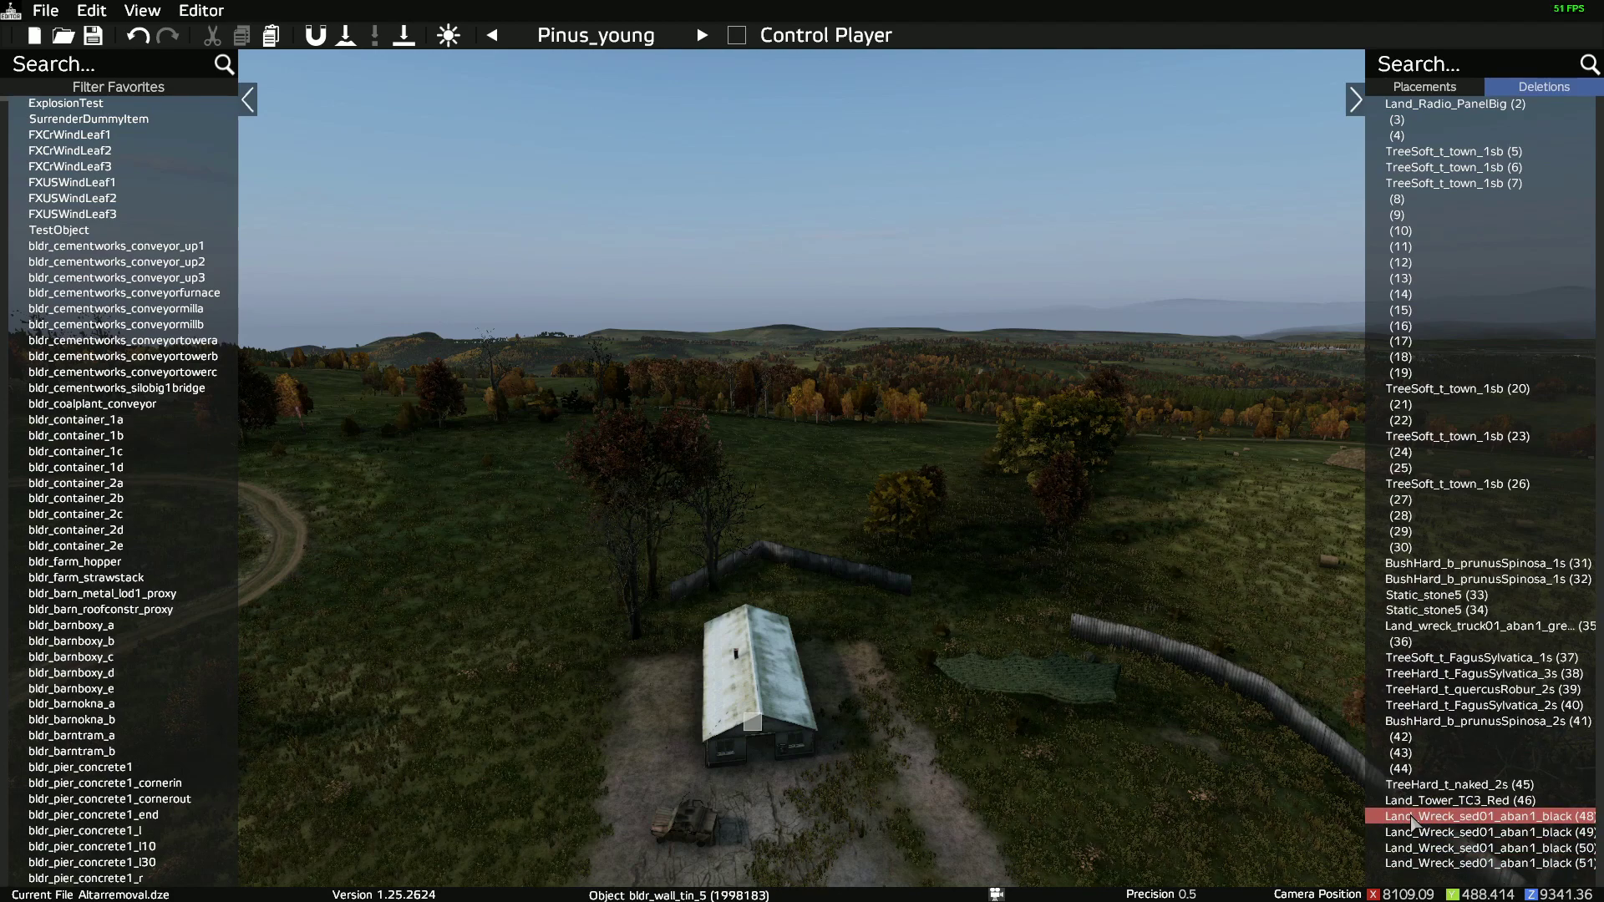
Step: Restore deleted entry (48), Land_Wreck_sed01_aban1_black, with Delete after flying the camera closer
left_click(1410, 816)
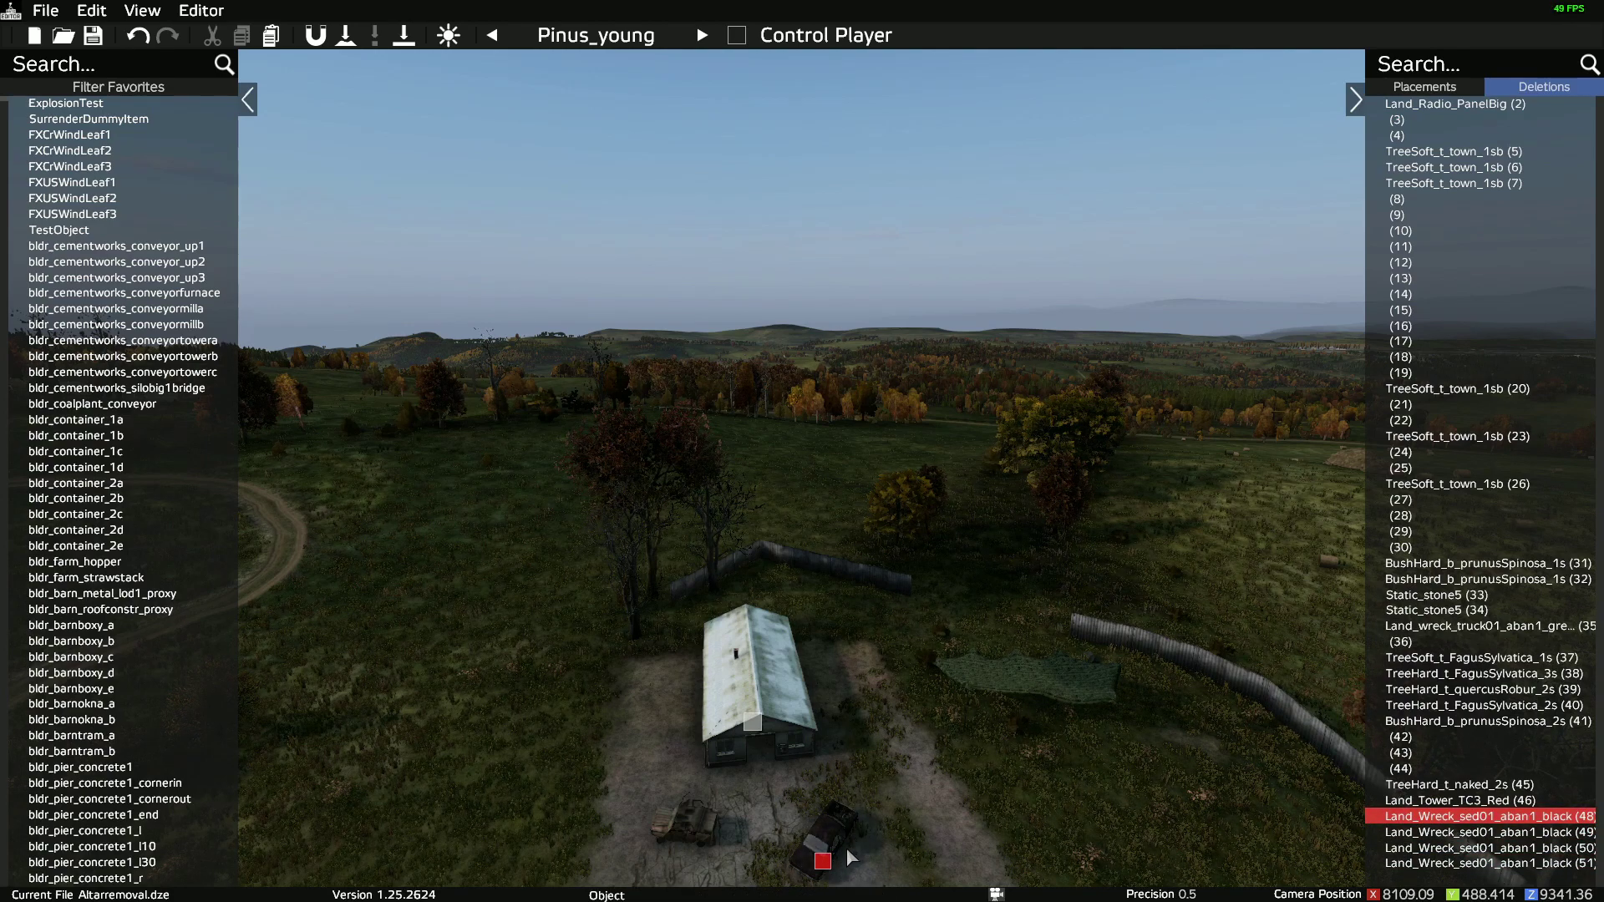
key("s")
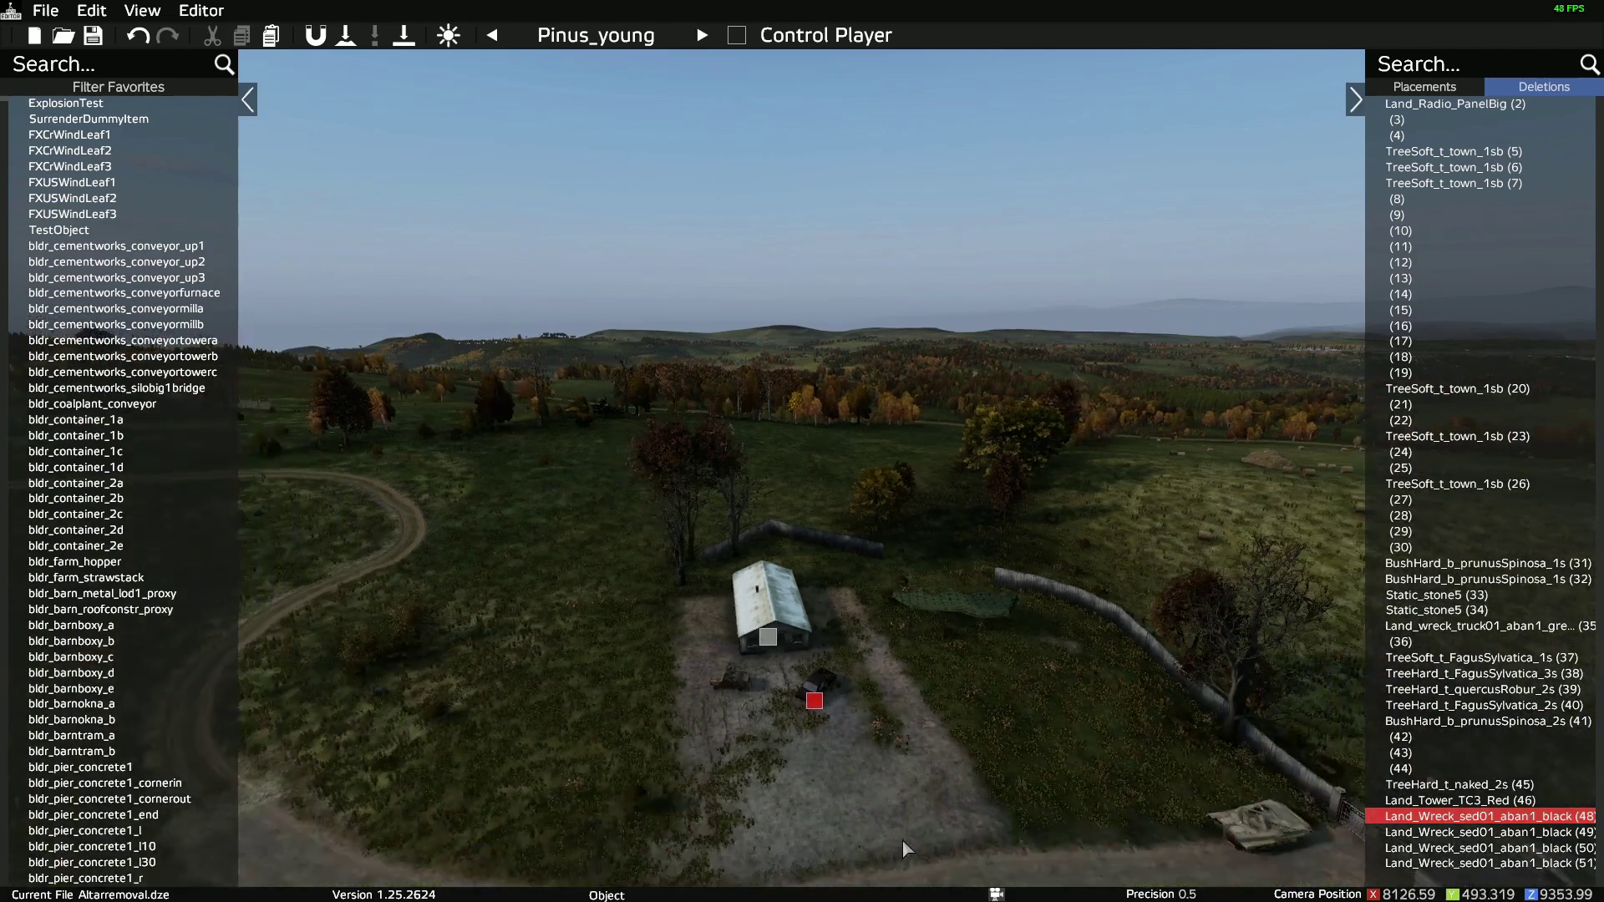
left_click(902, 840)
key("w")
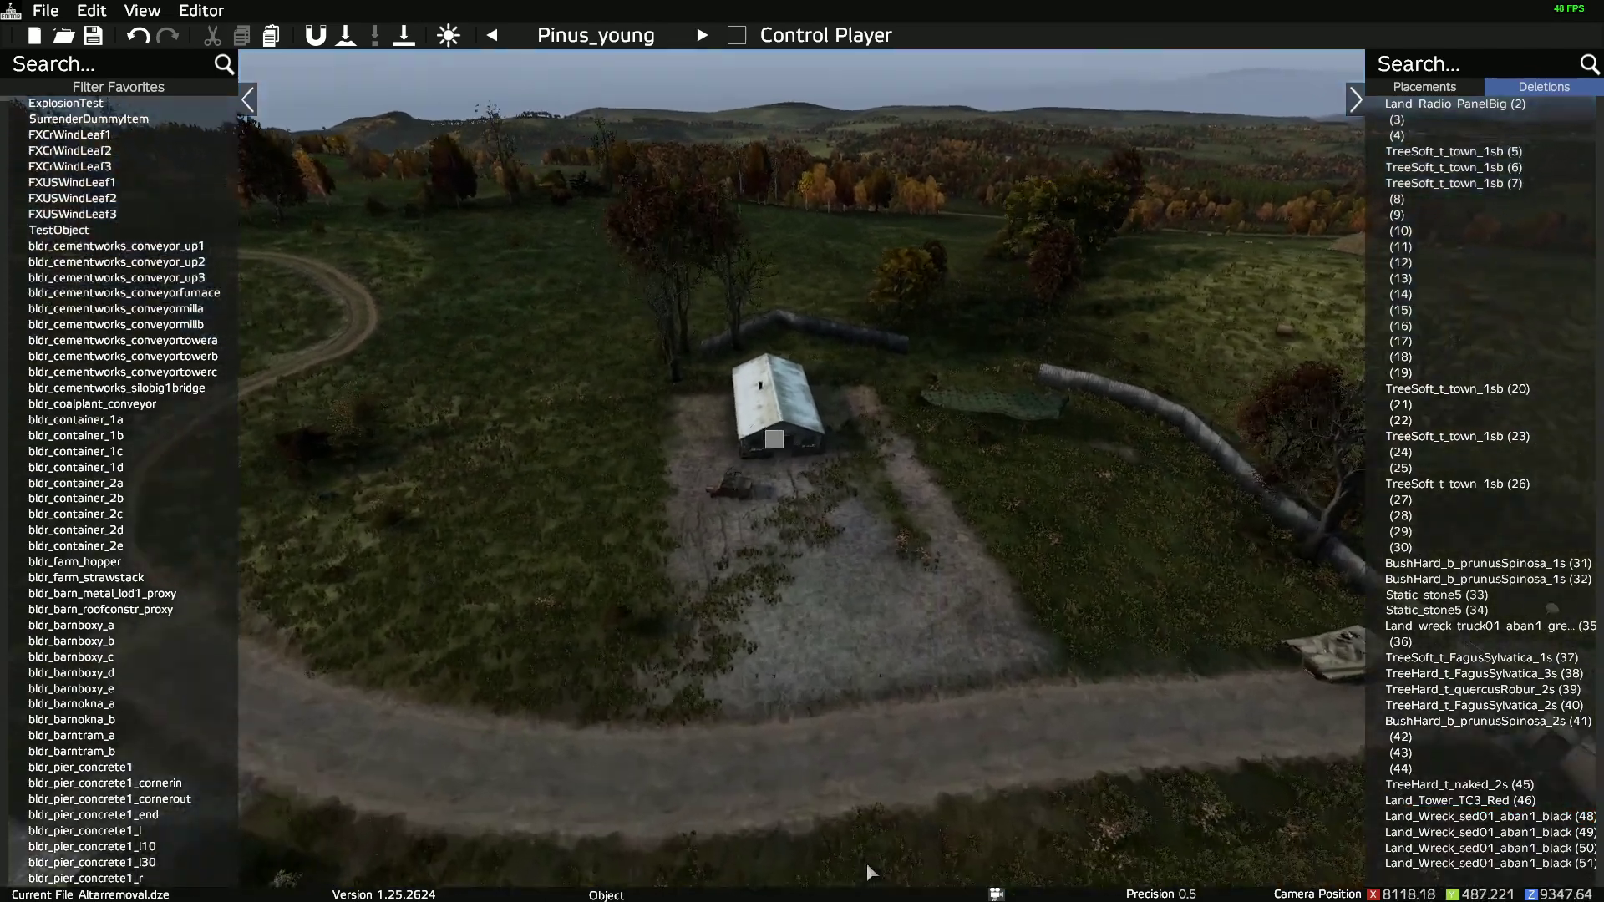
key("w")
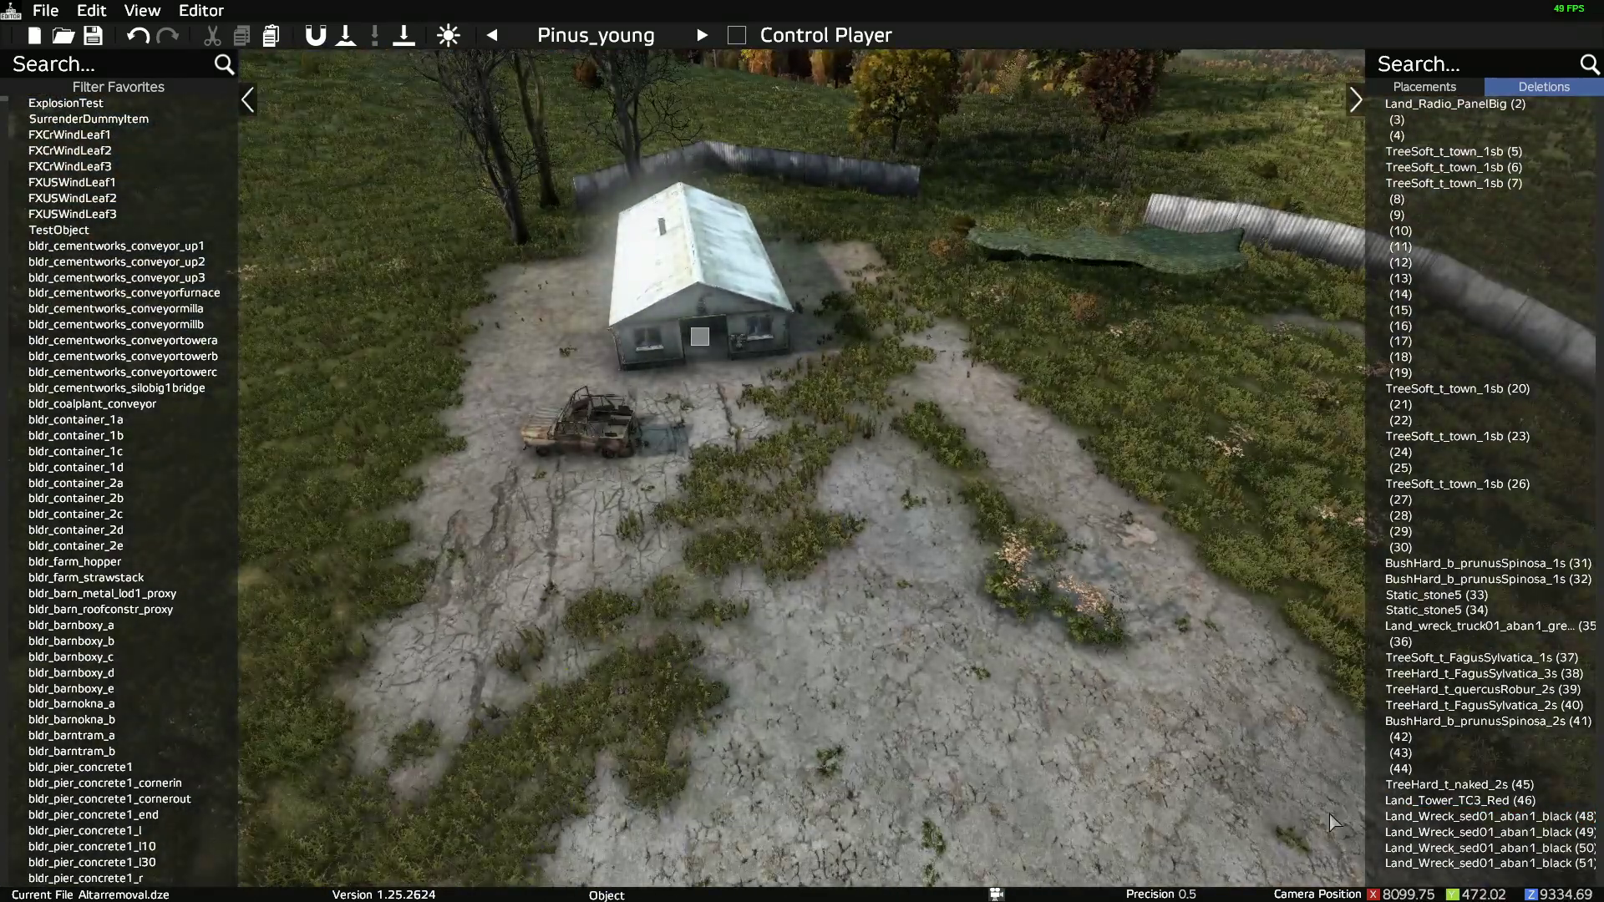
left_click(1331, 818)
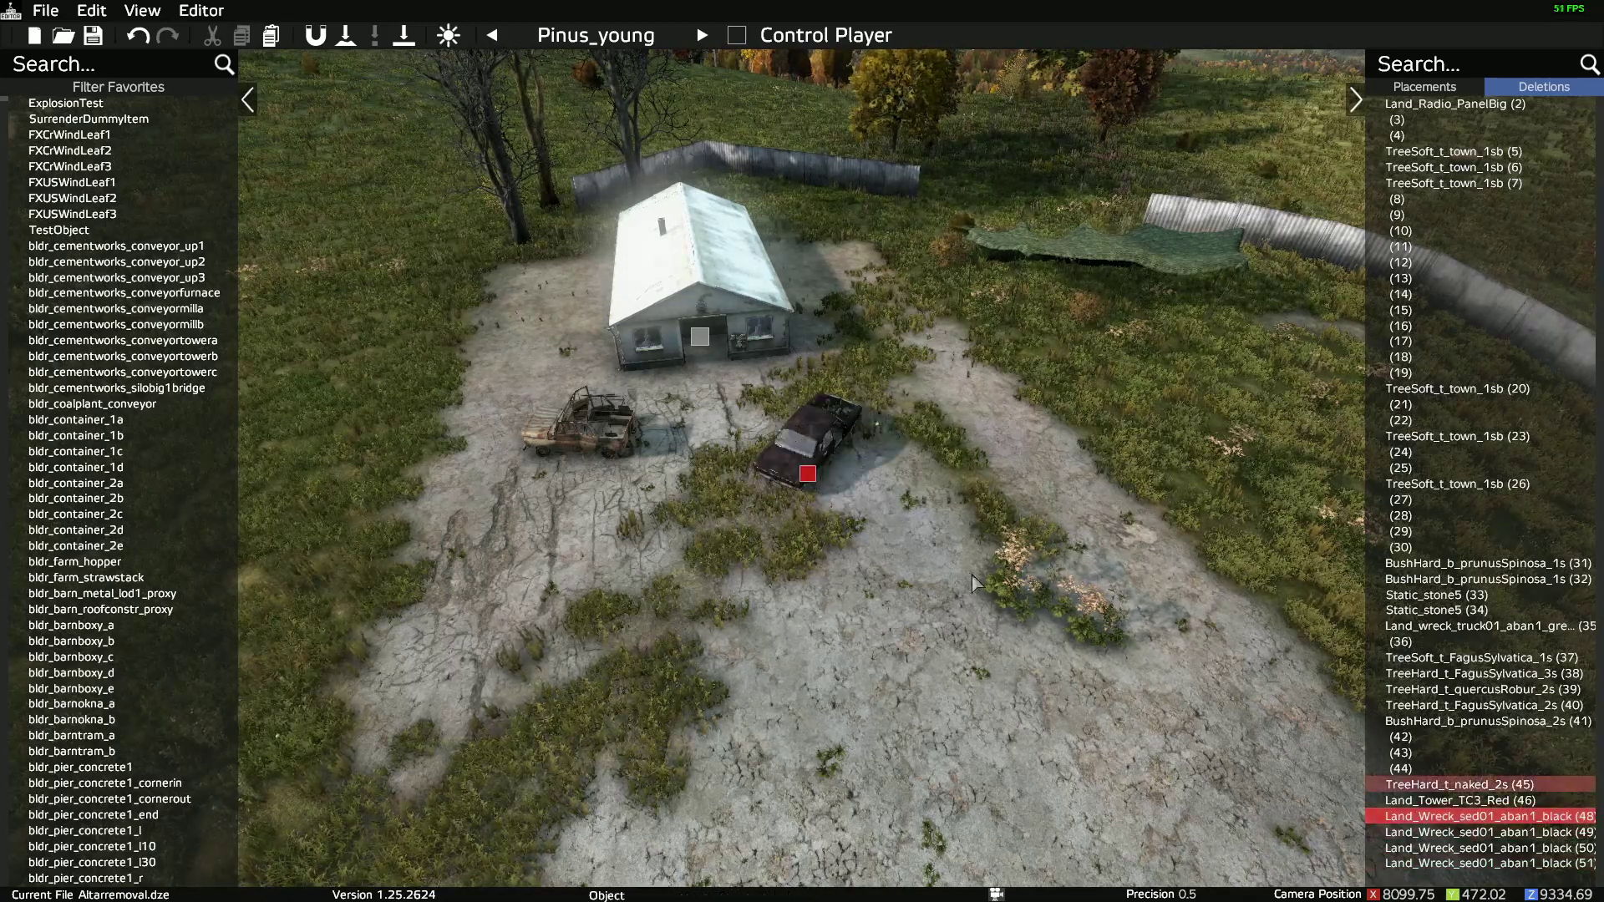
key("Delete")
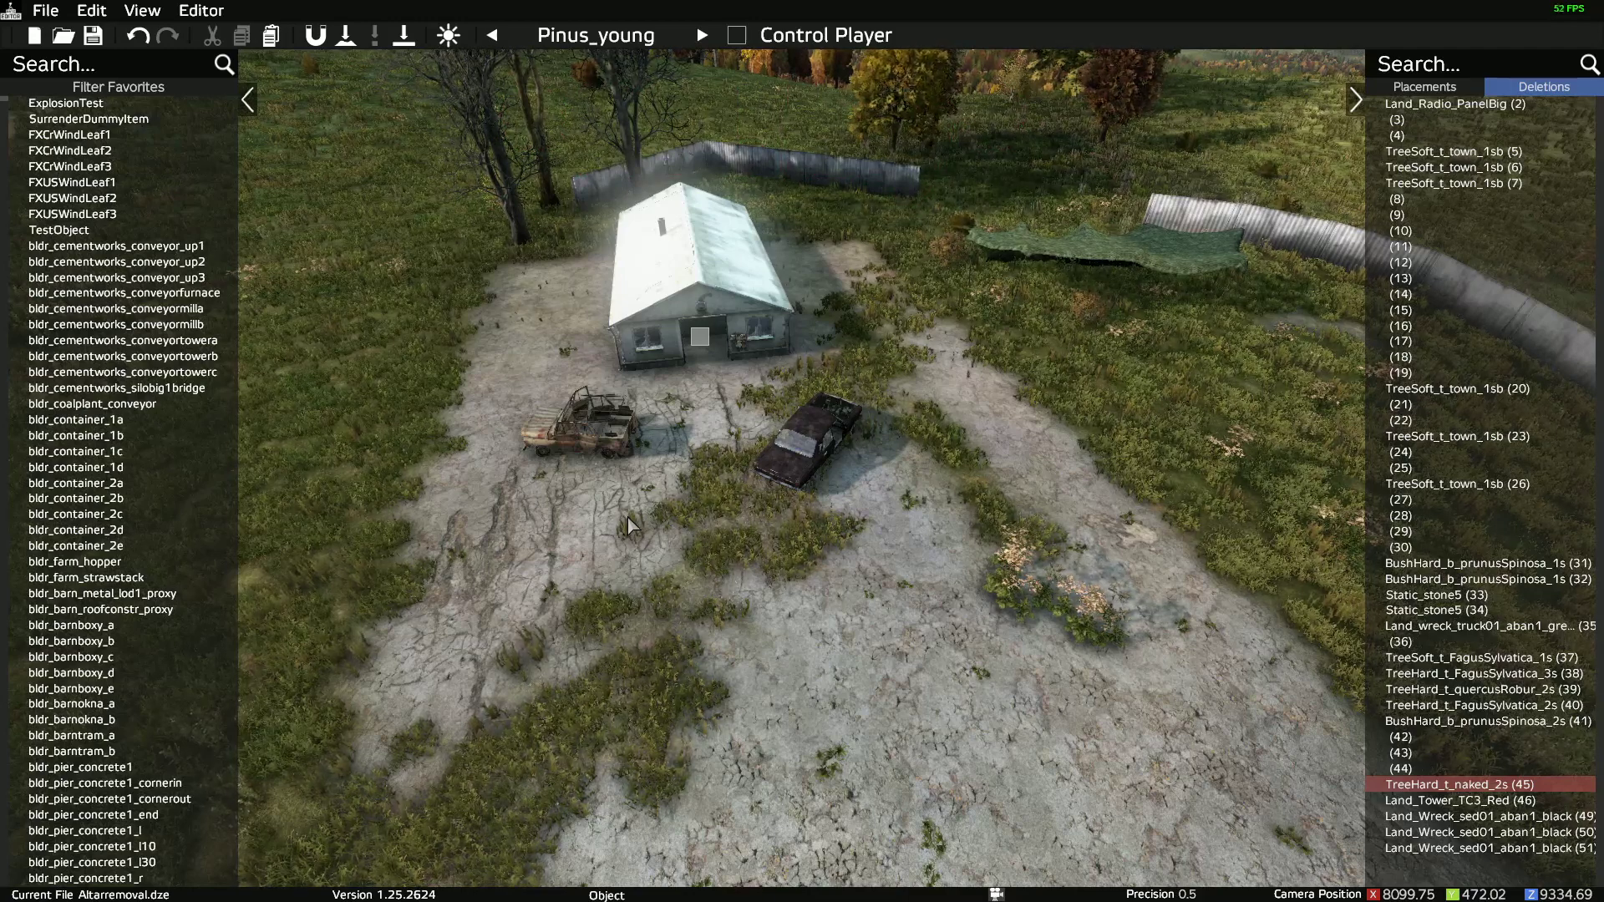
left_click(1265, 622)
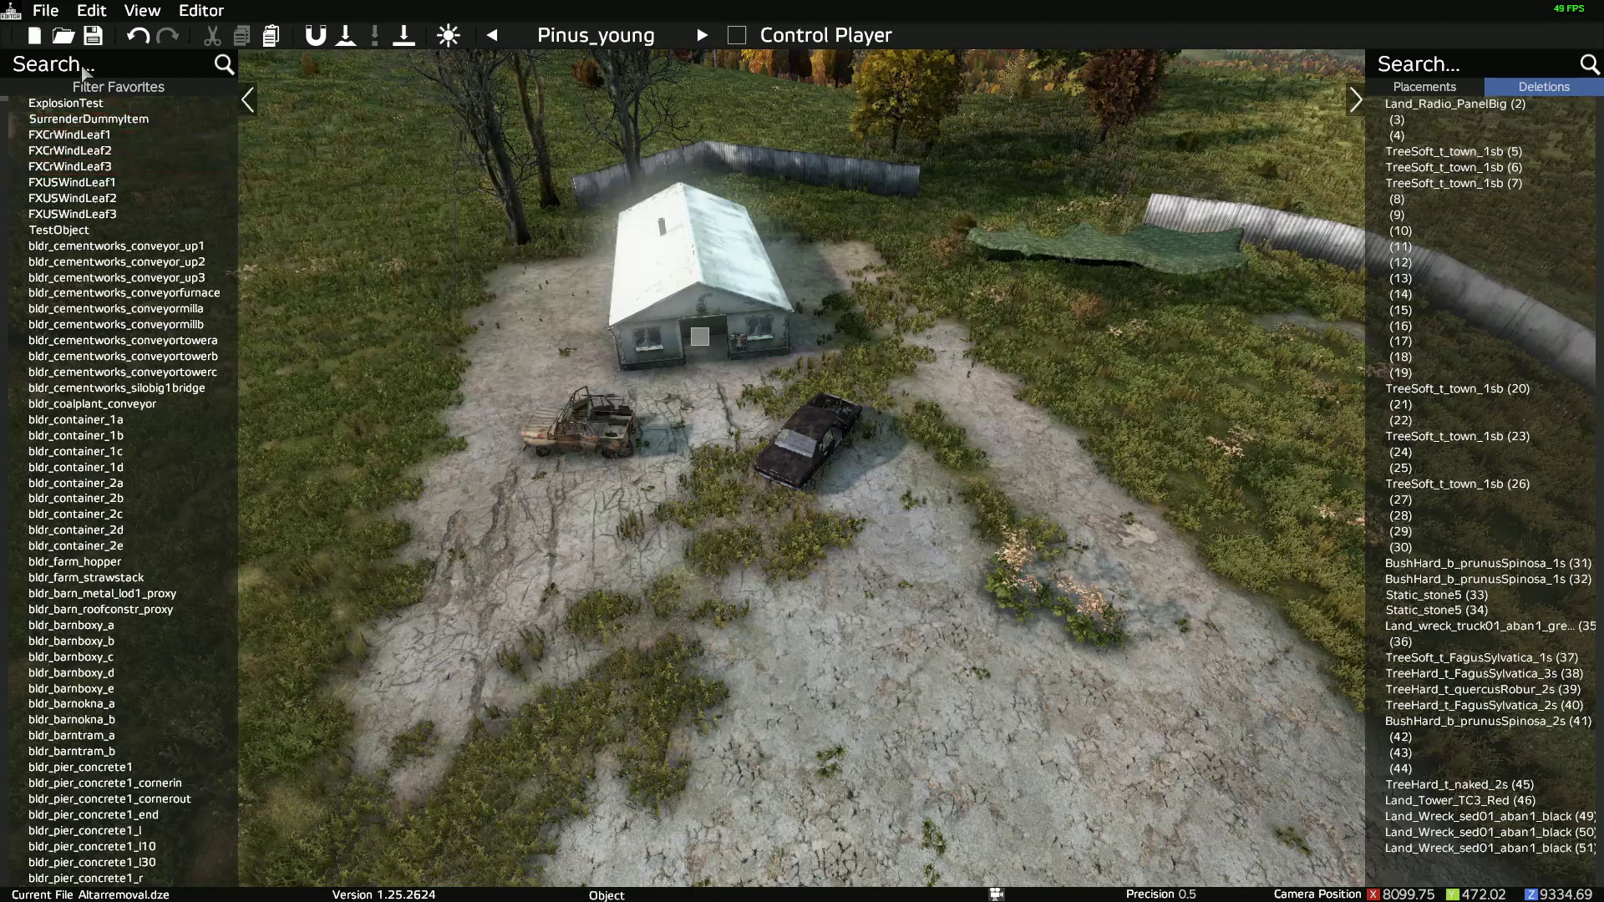
Step: Filter objects by 'uaz', drop a Land_Wreck_Uaz into the scene, then delete it
left_click(50, 64)
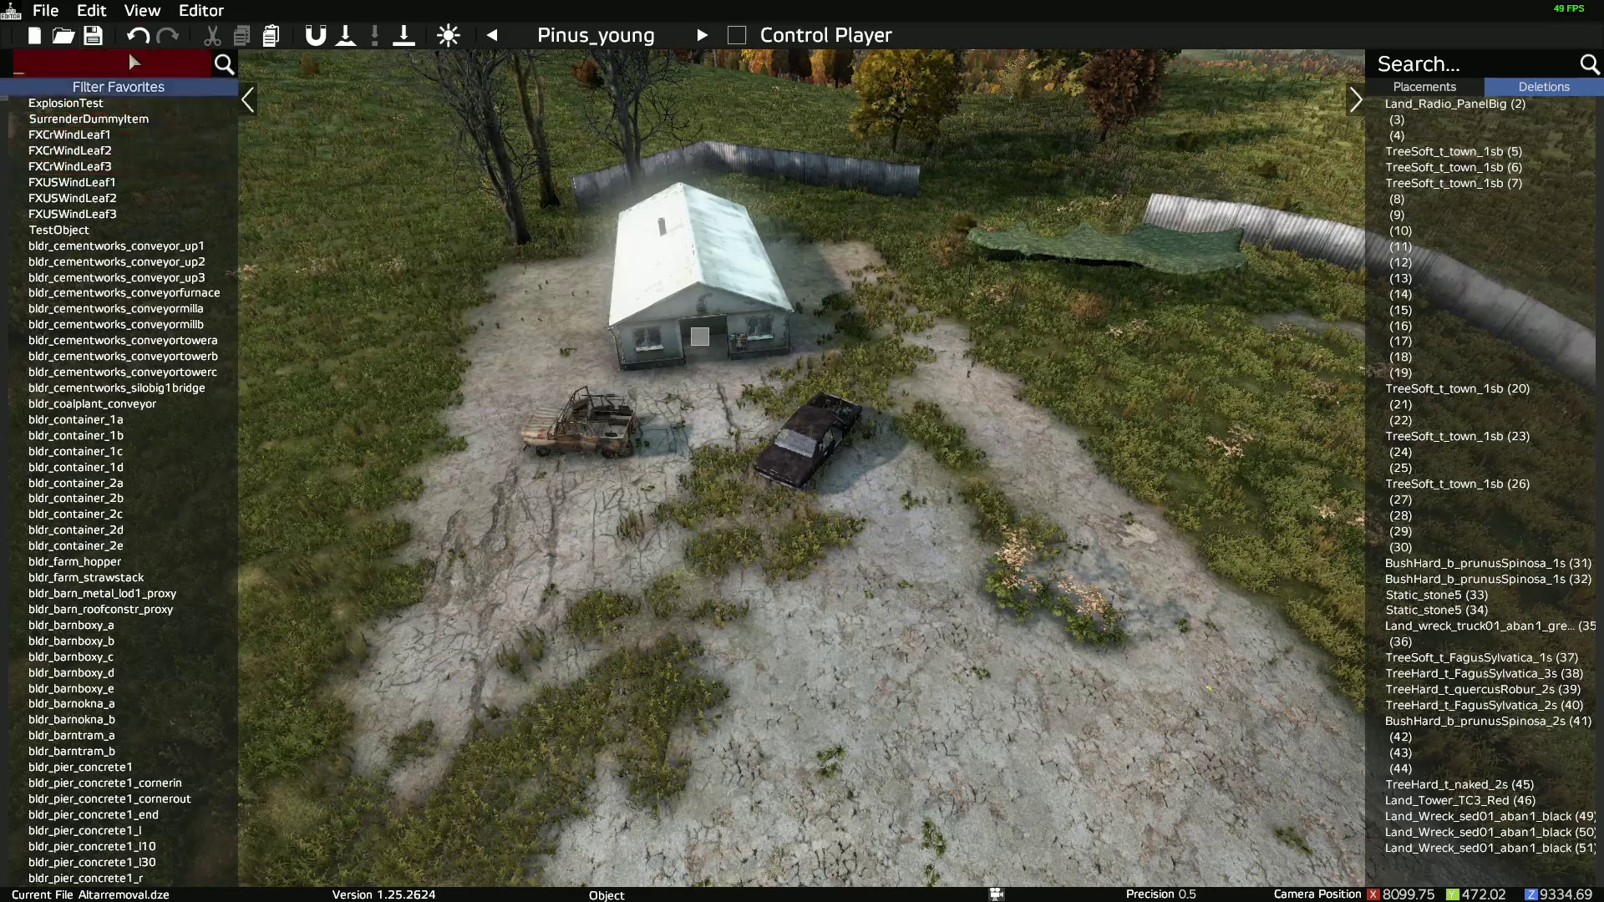
type("uaz")
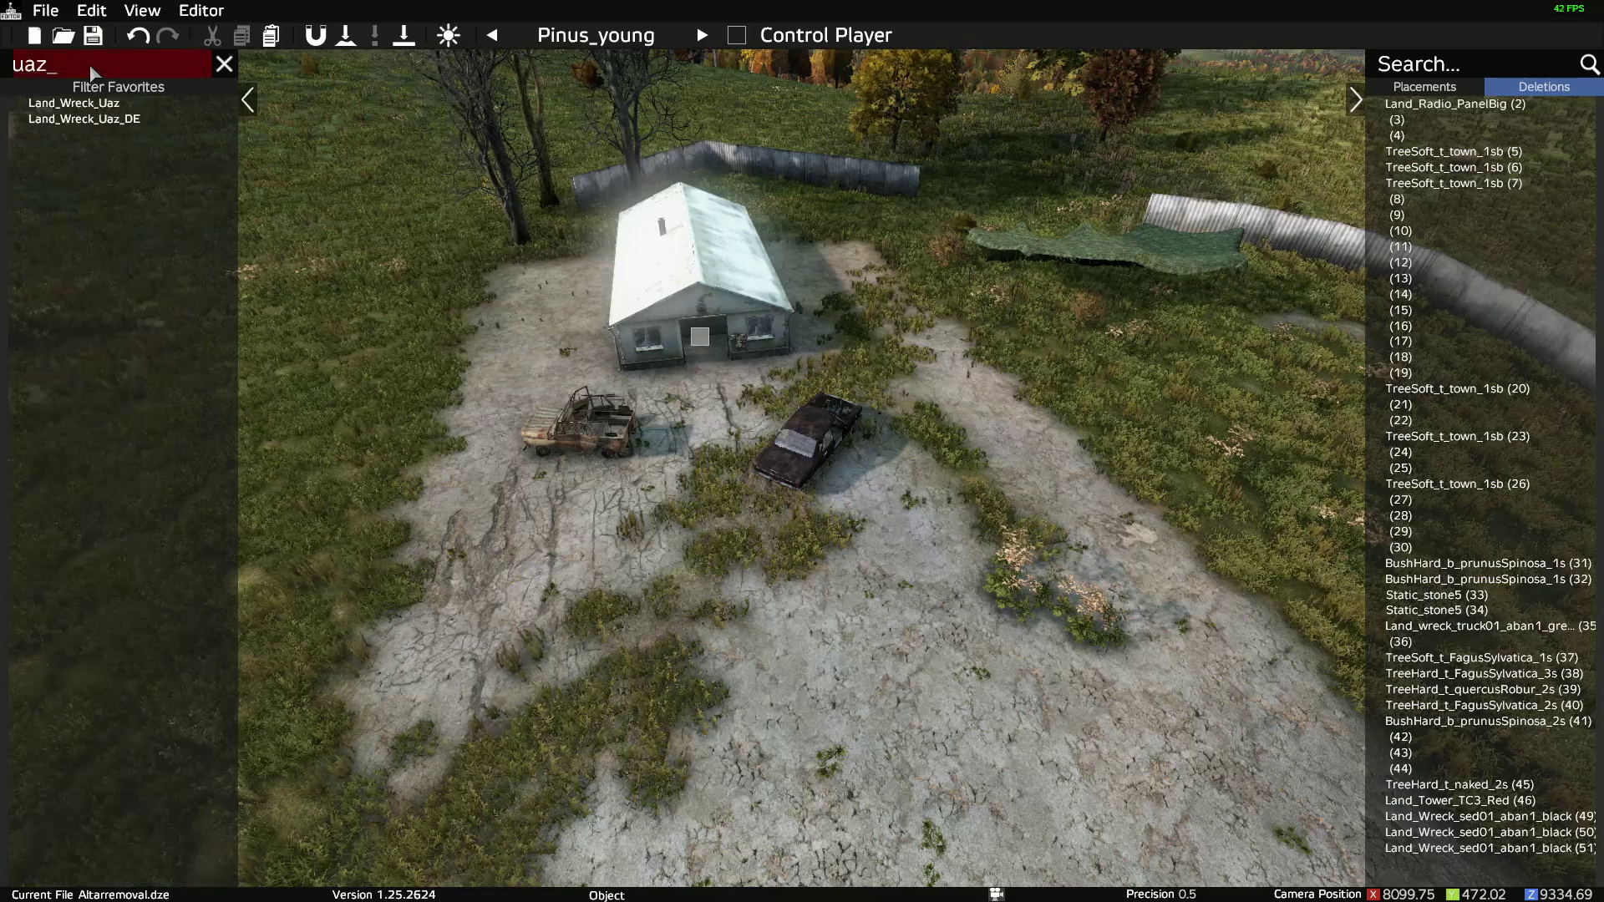
left_click_drag(73, 103, 1021, 448)
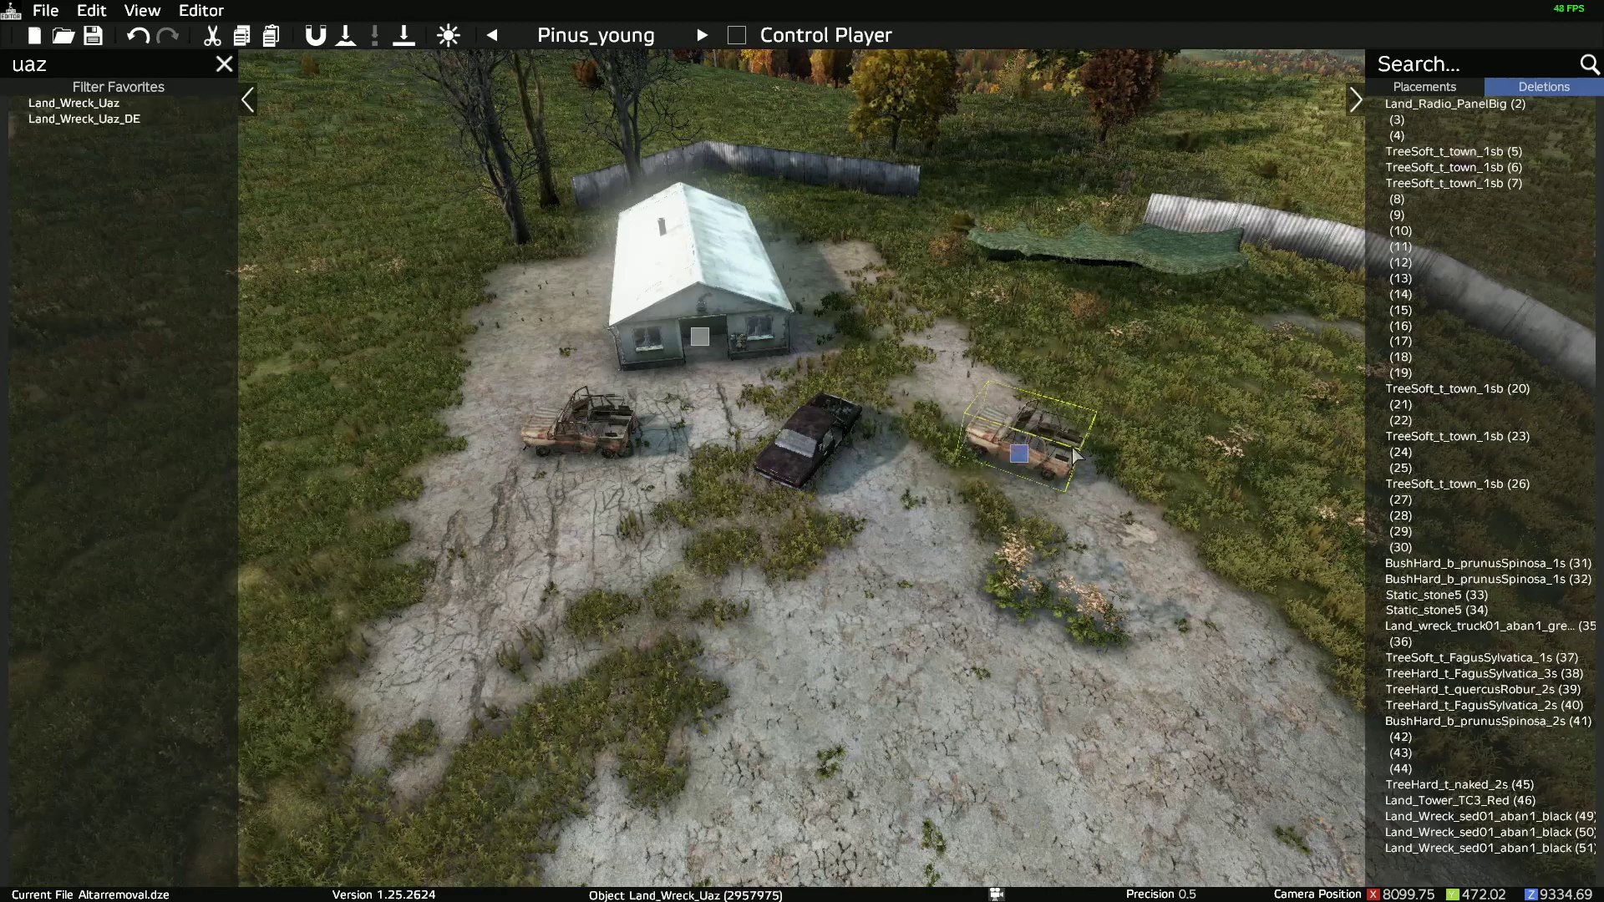
key("Delete")
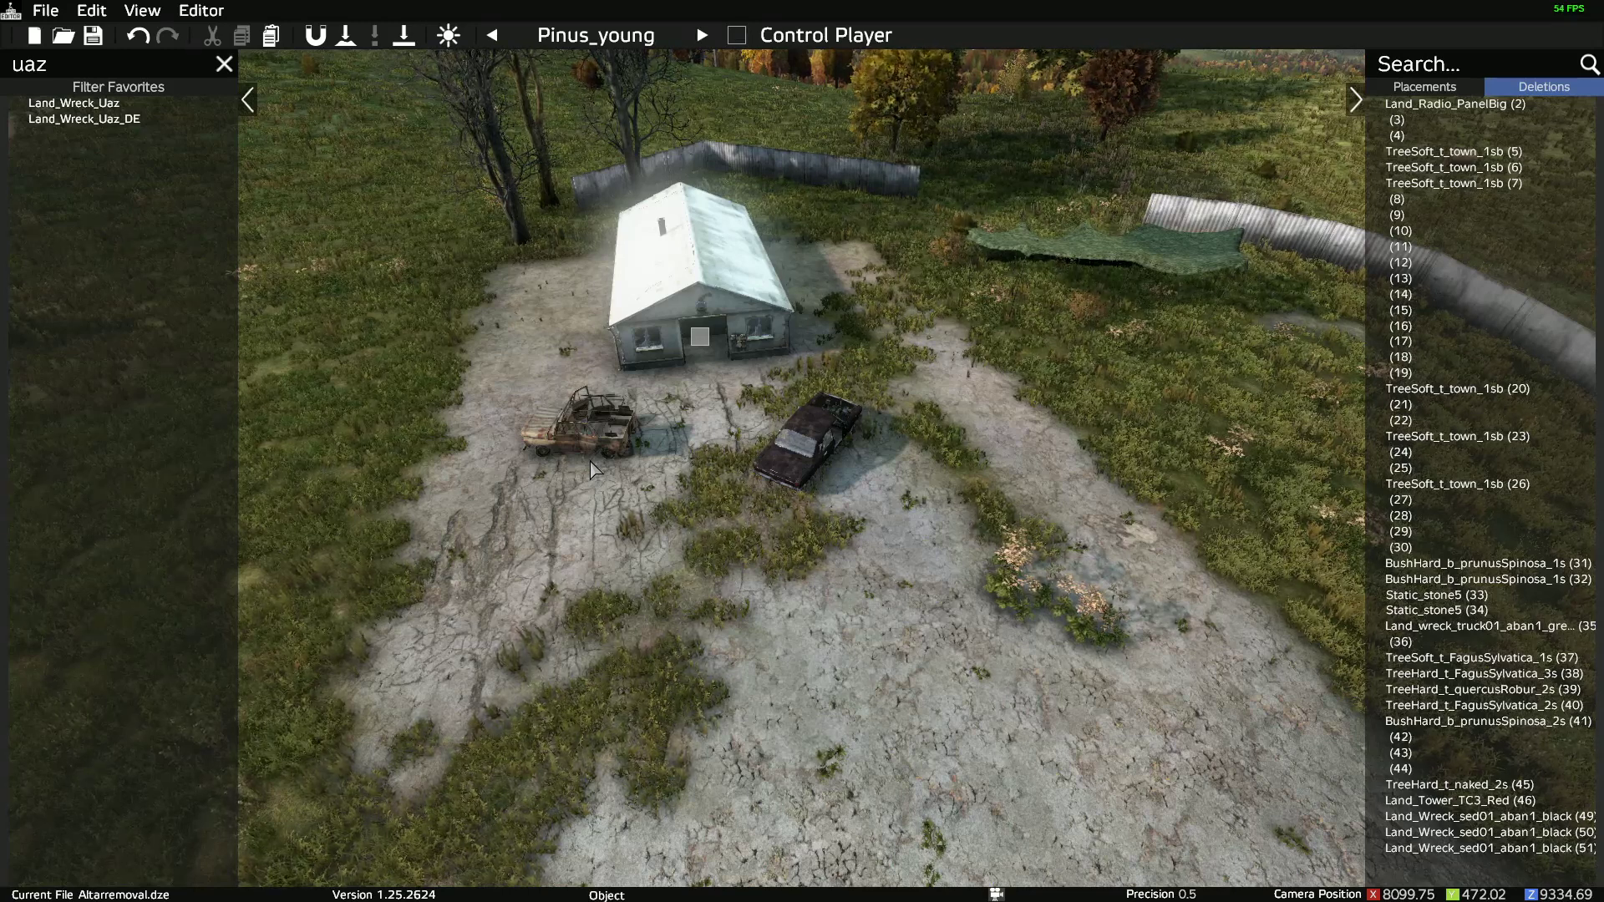
key("l")
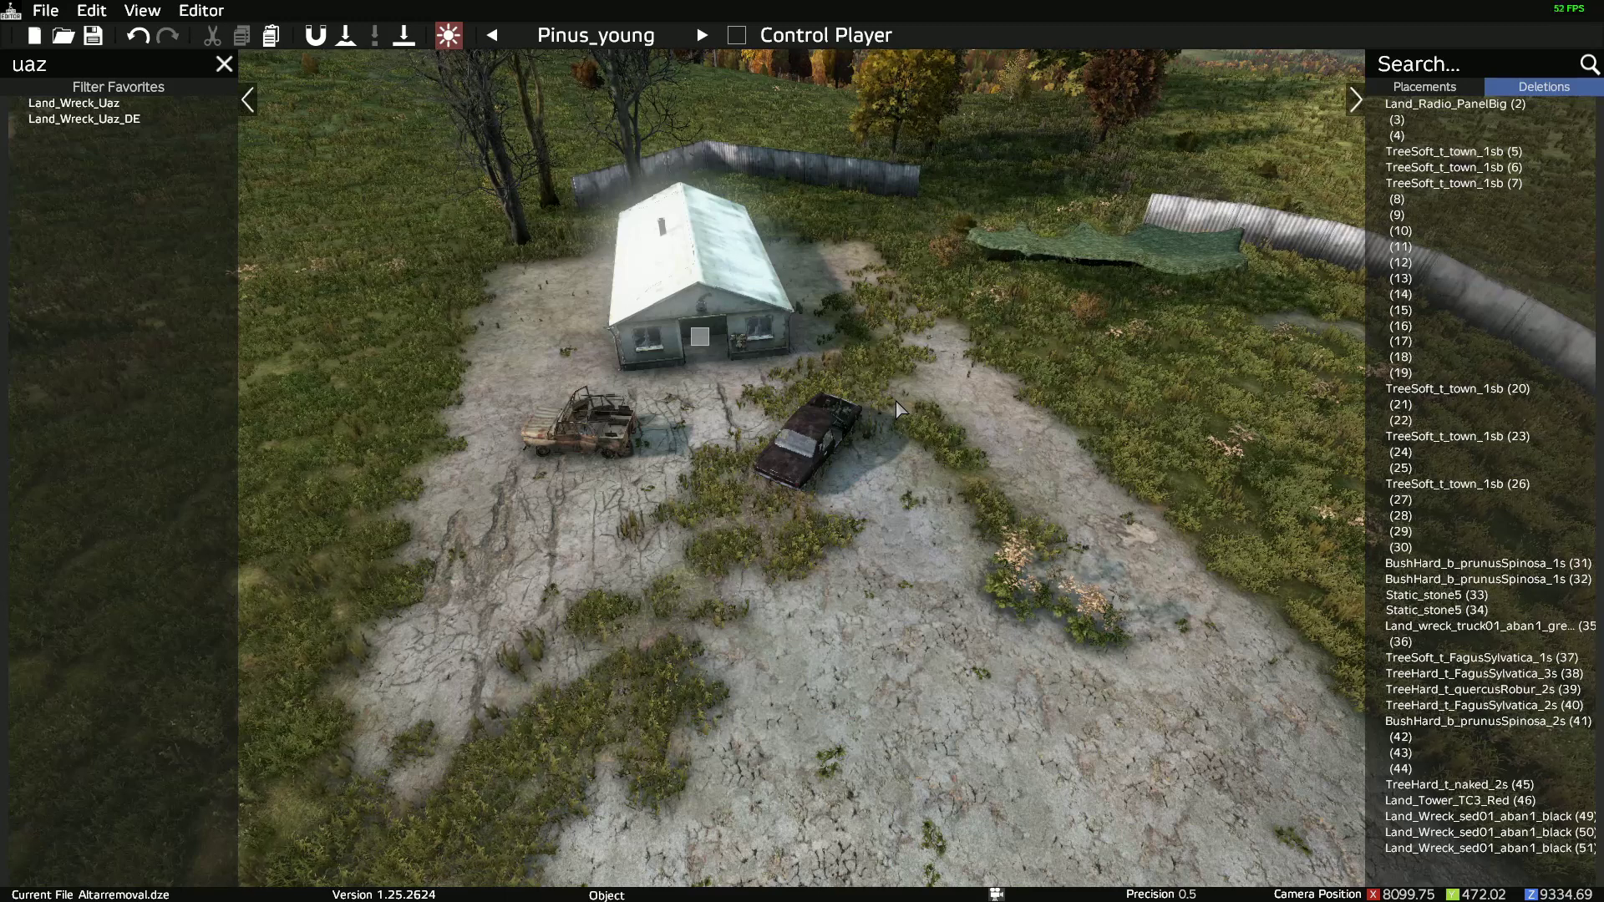
Step: Save the project under the new name altarversion3 via File > Save As
left_click(47, 10)
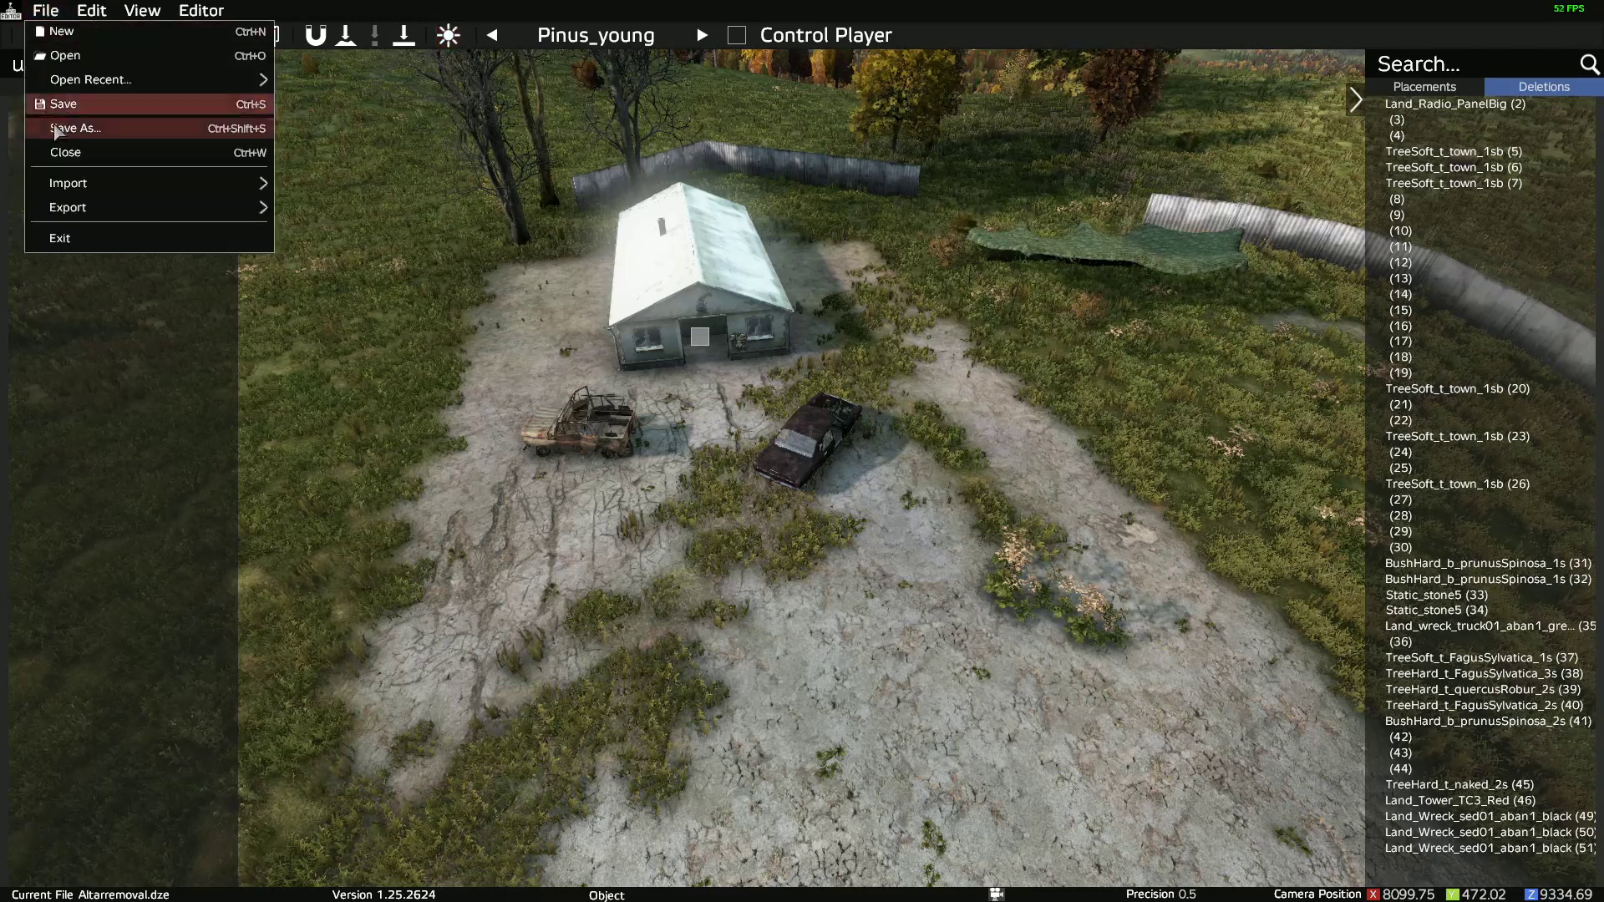
left_click(55, 130)
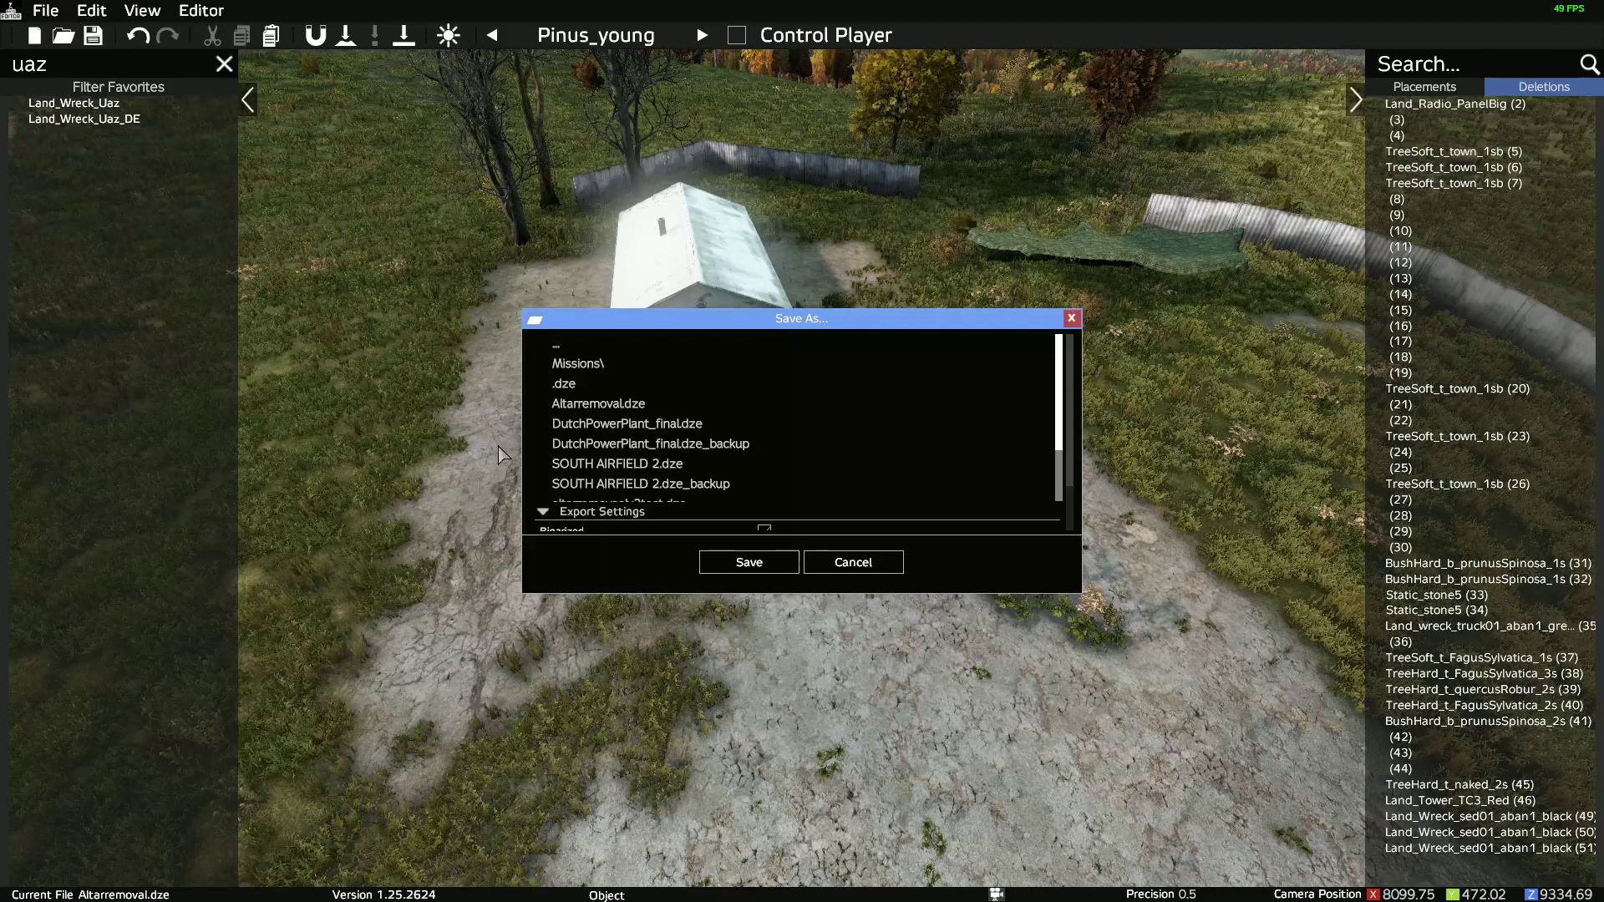
scroll(1063, 467, "down", 2)
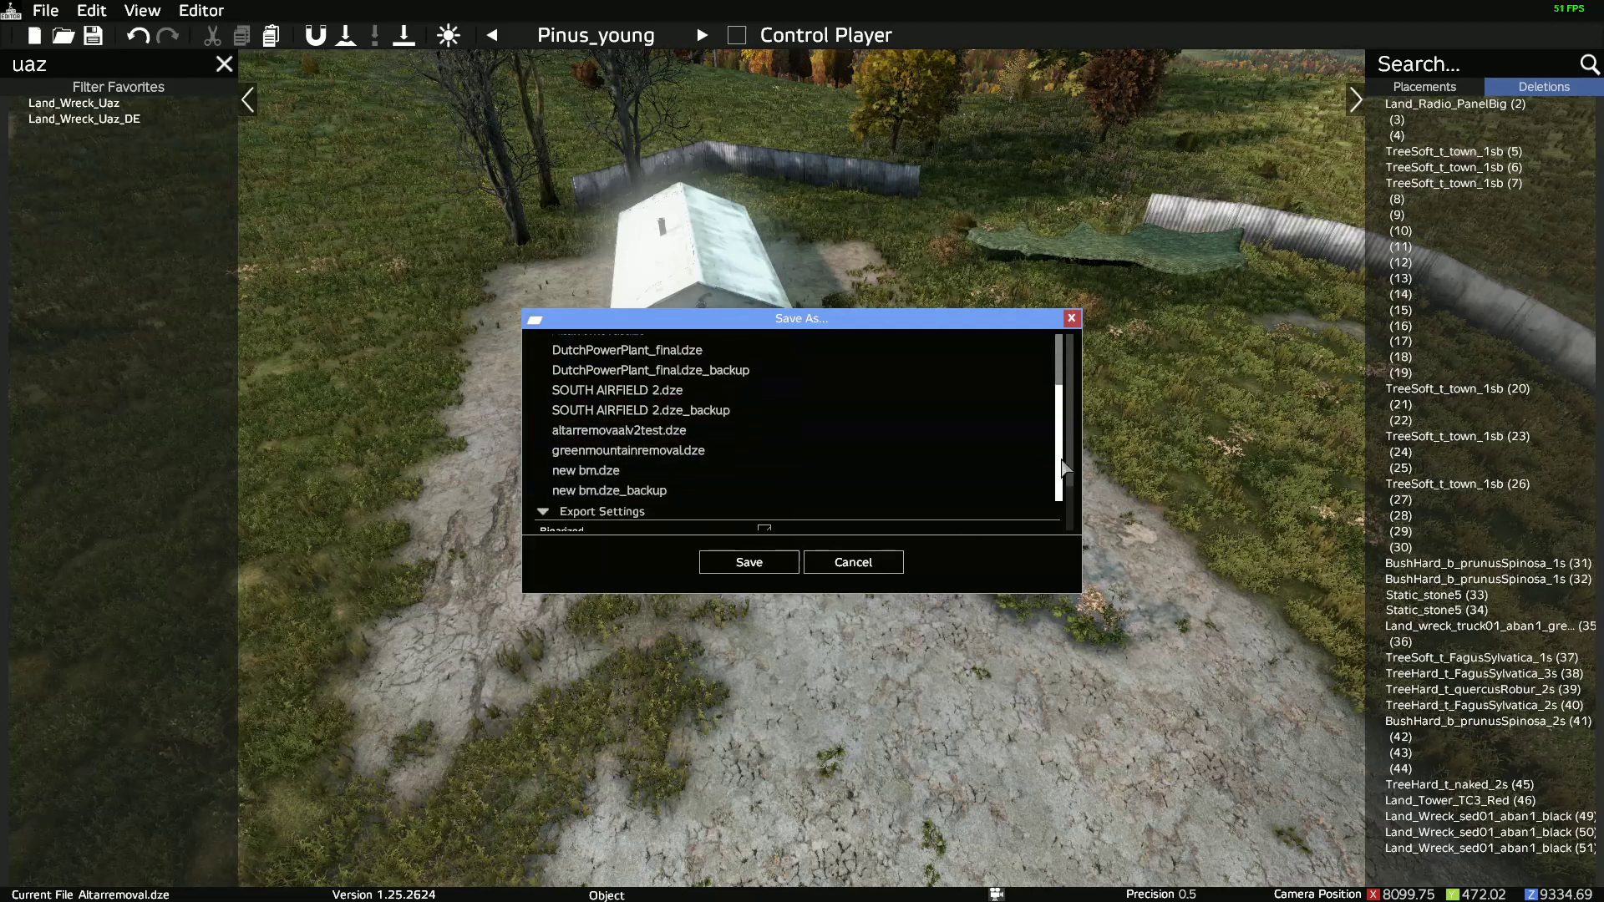
scroll(1062, 468, "down", 2)
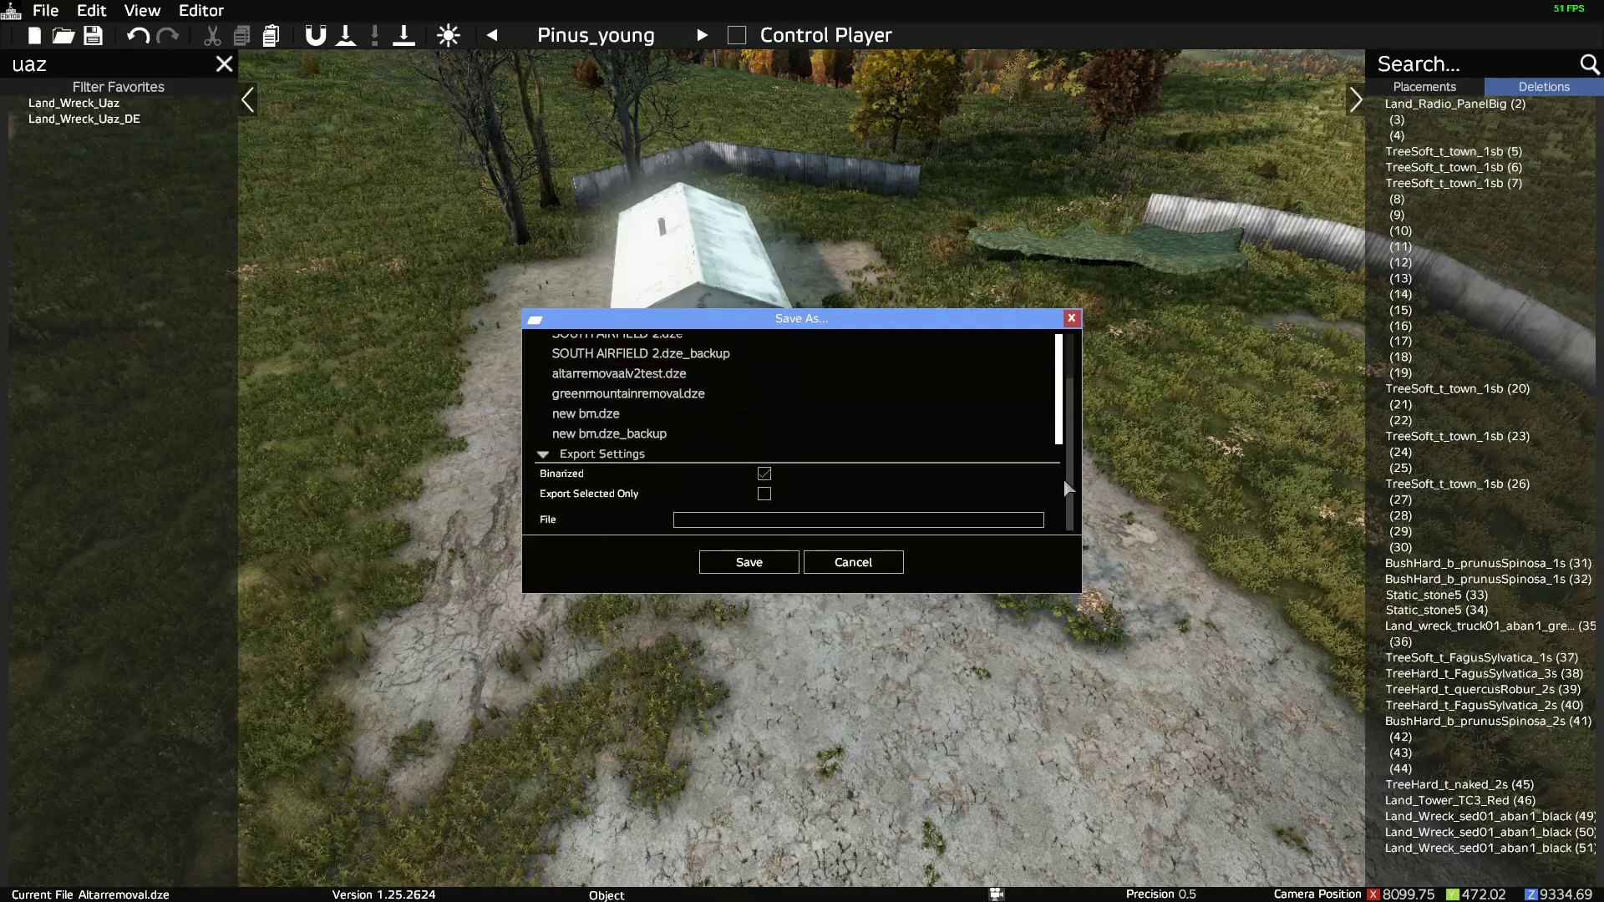
left_click(739, 522)
type("al")
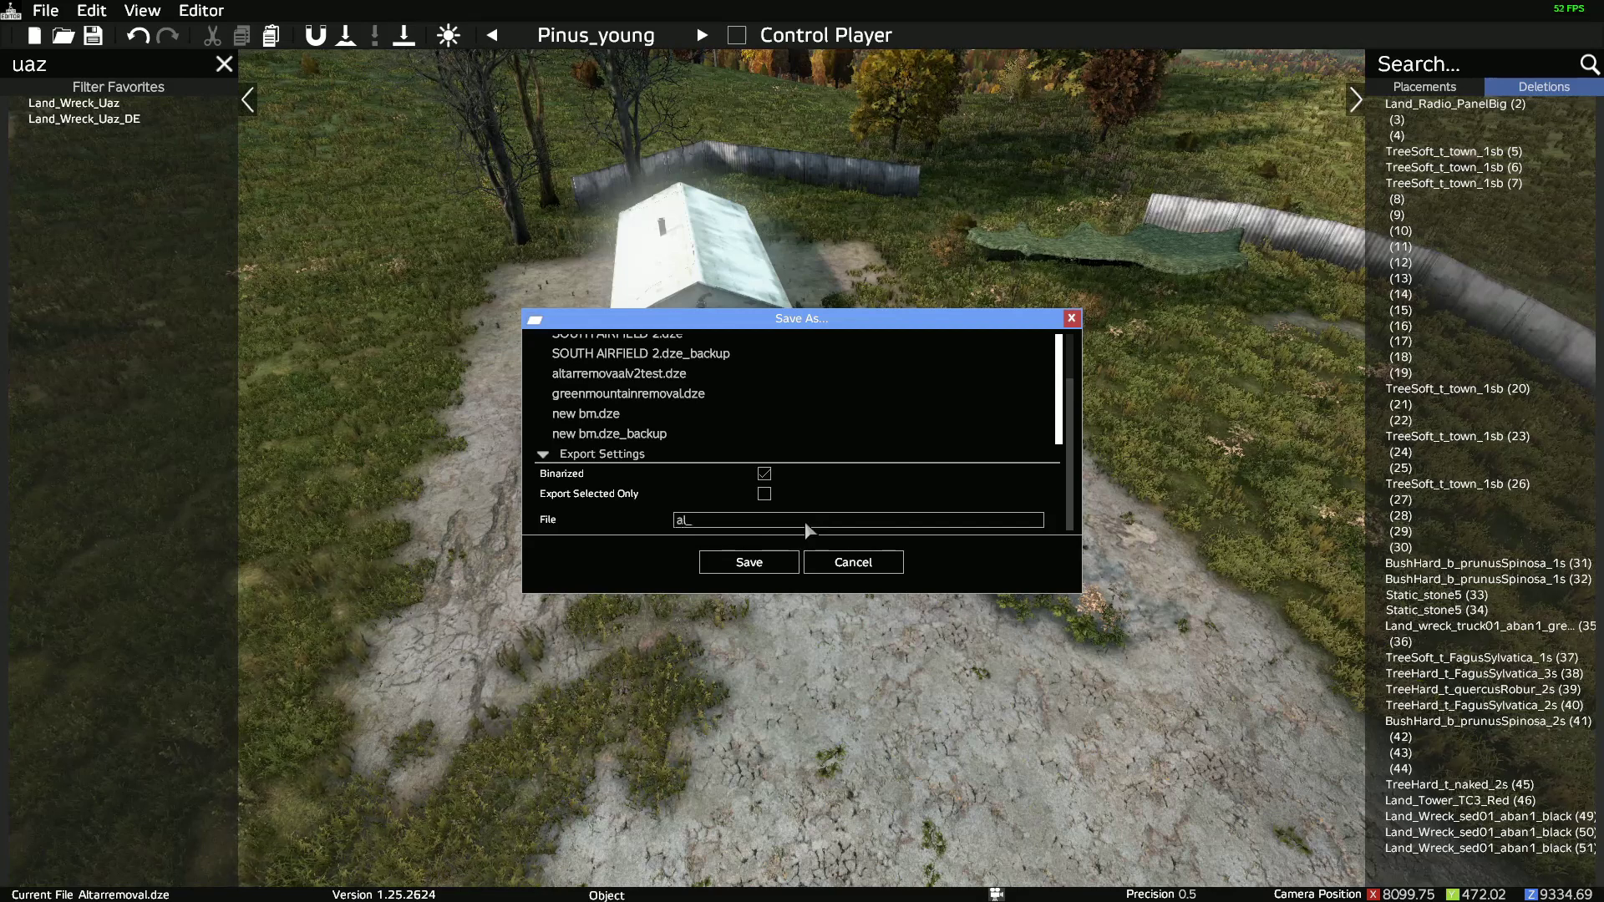
type("ta")
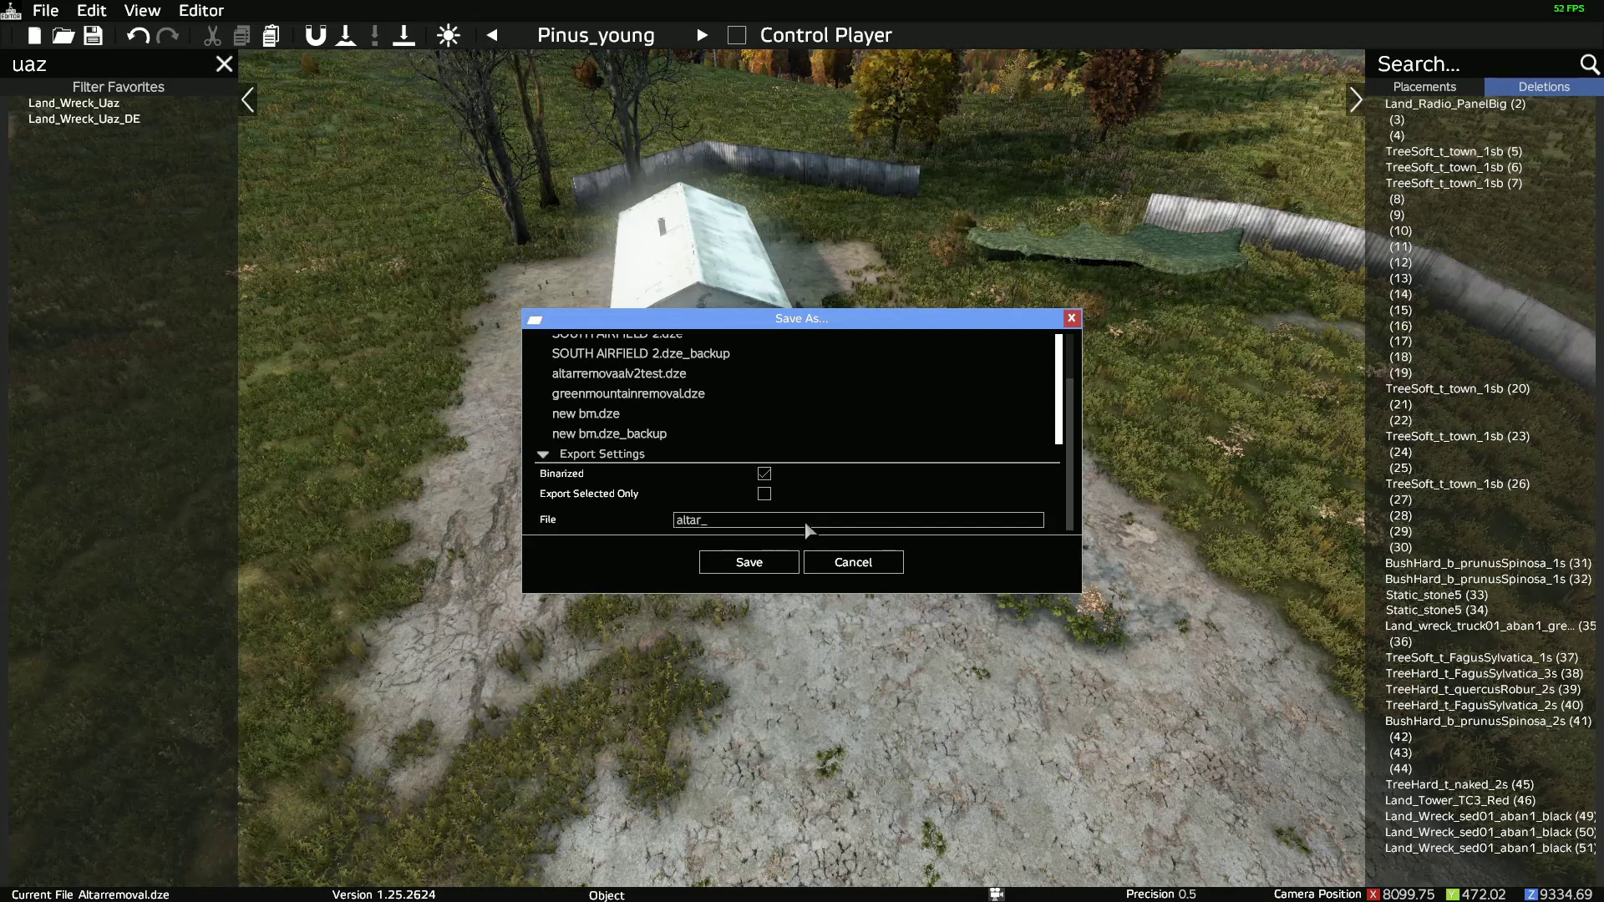
type("r")
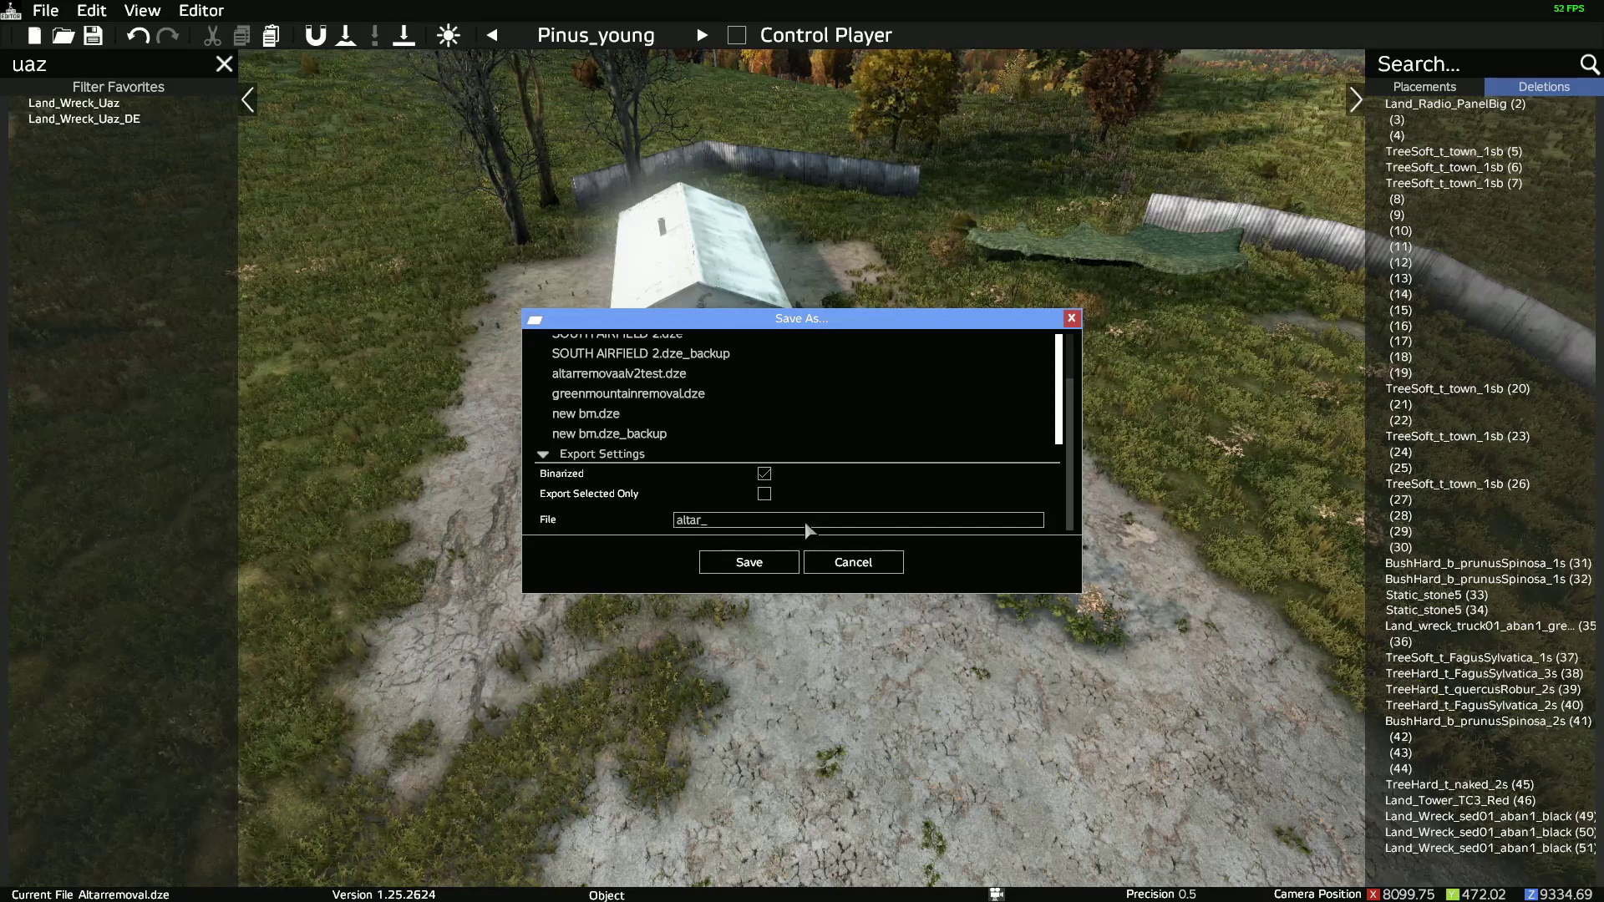
type("version")
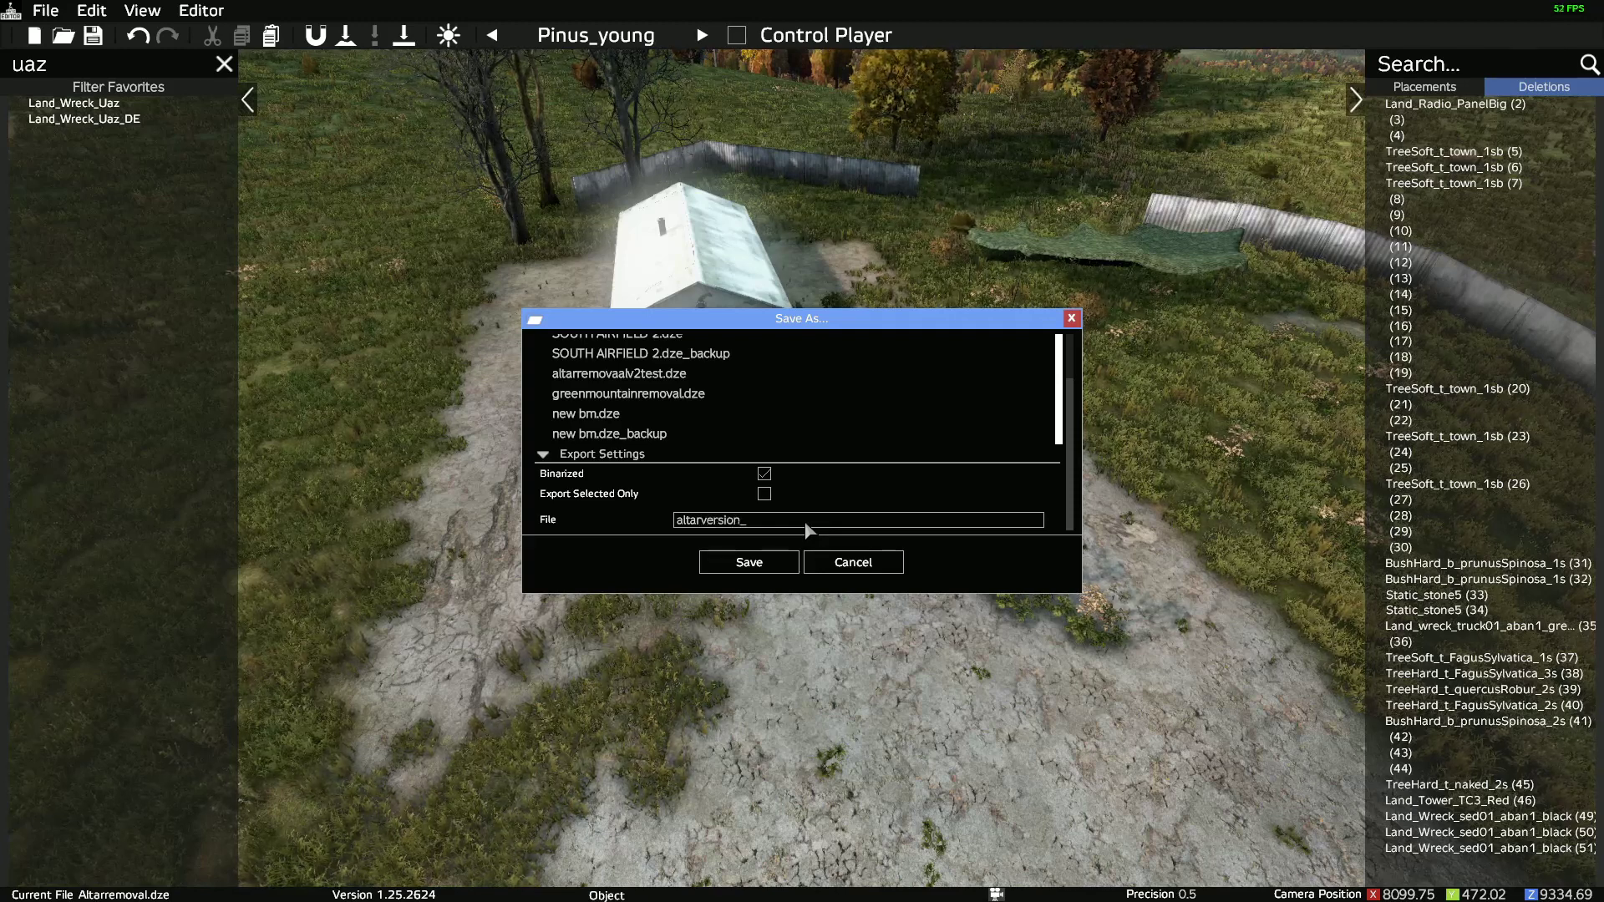
type("3")
left_click(751, 562)
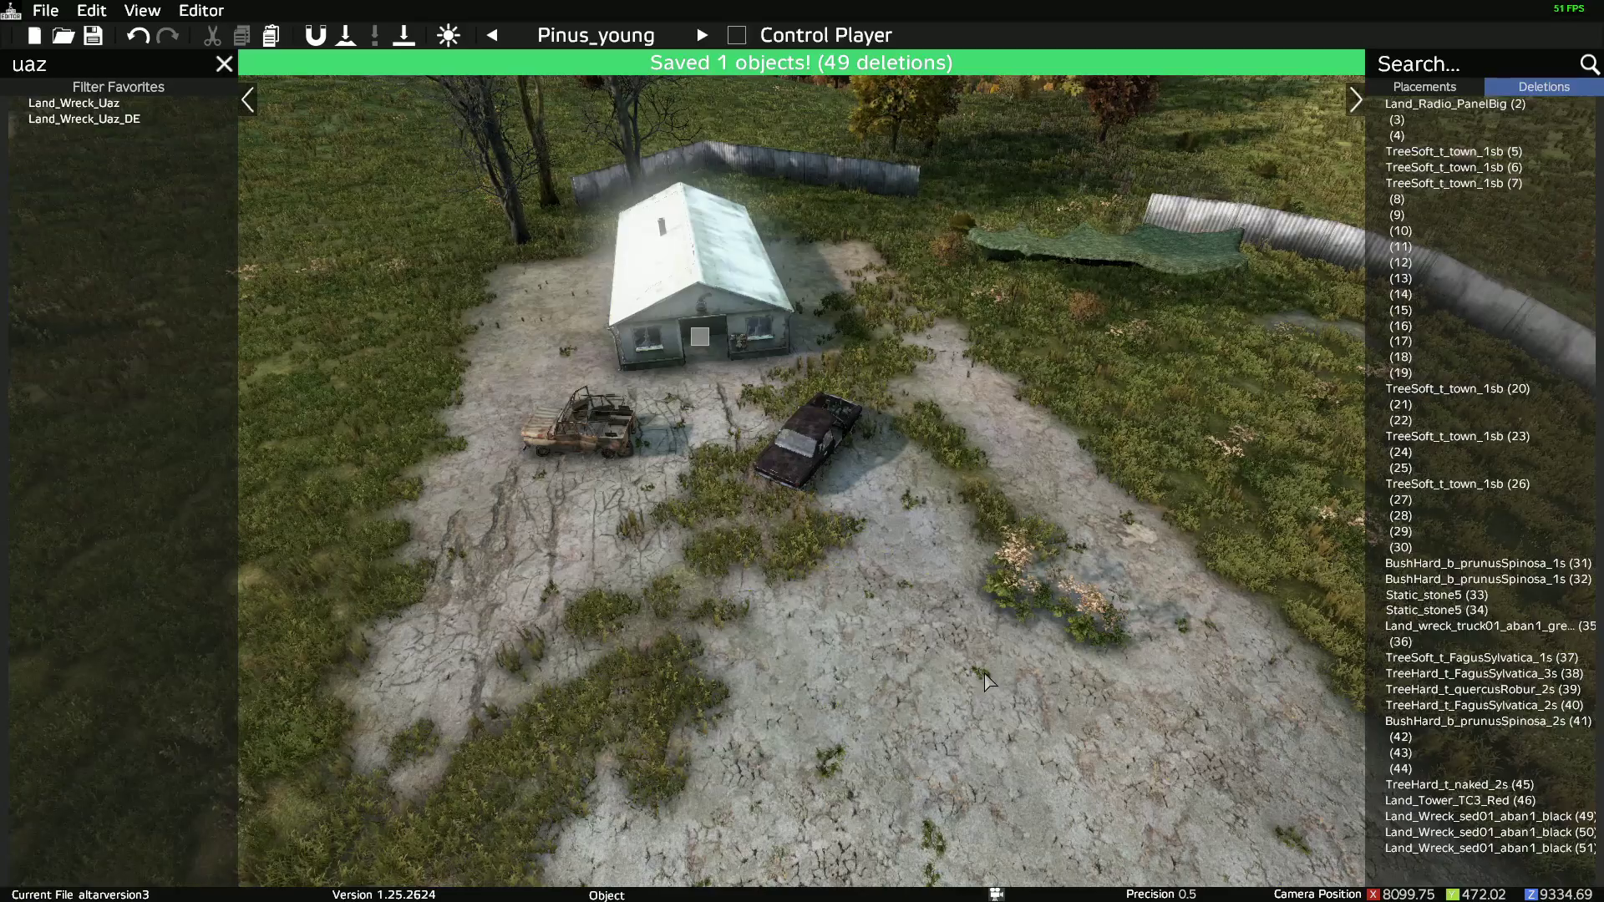
right_click_drag(985, 681, 633, 364)
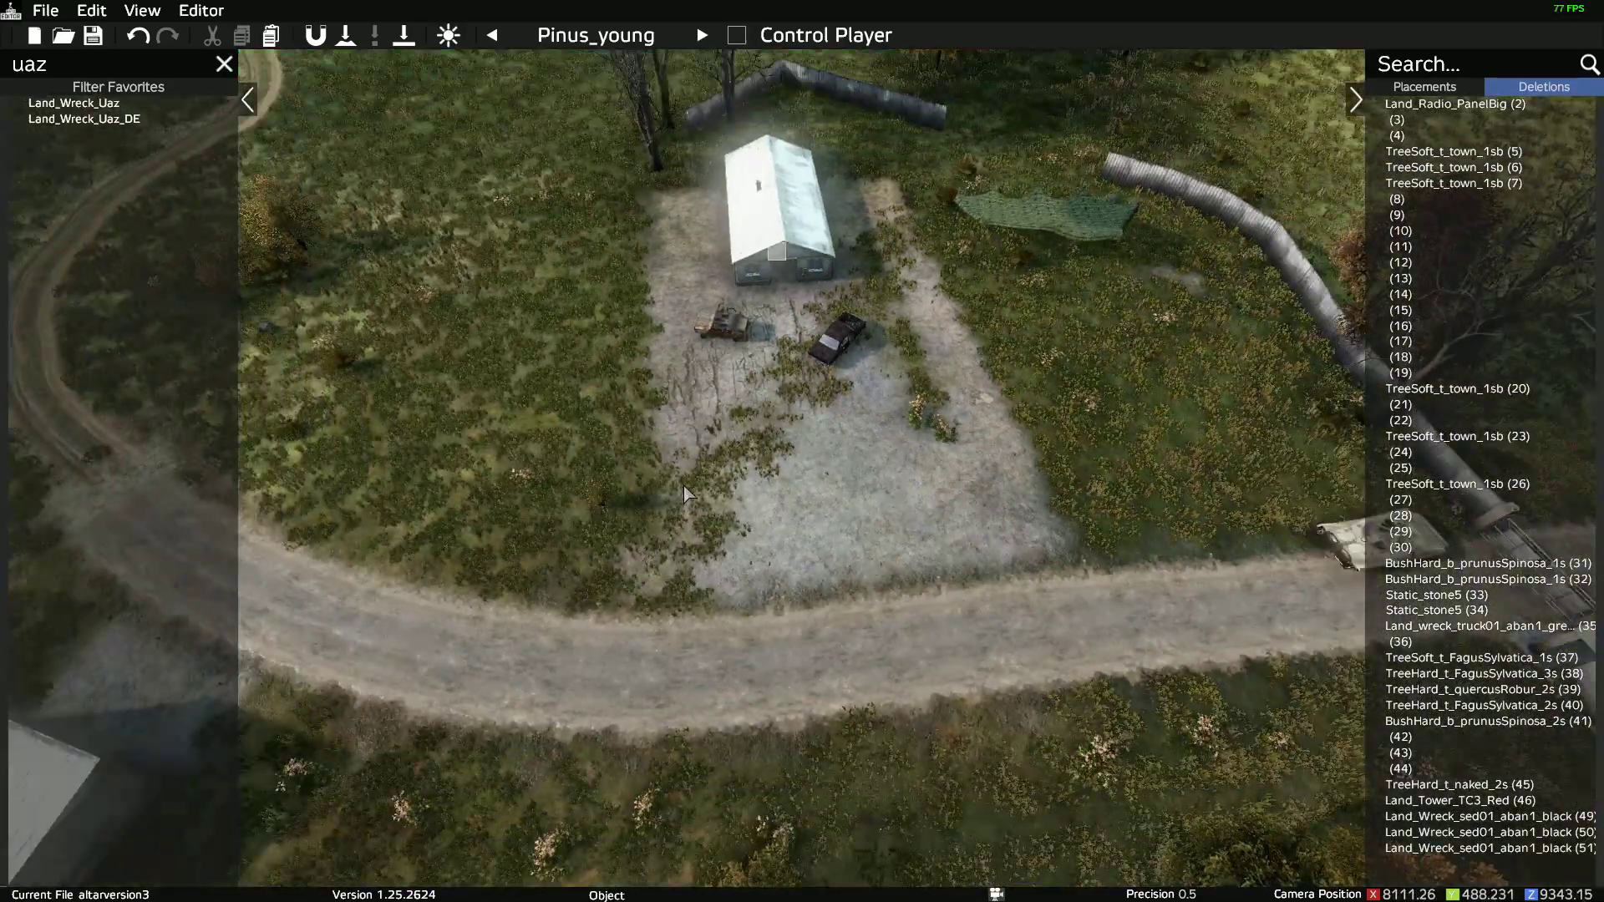
Step: Fly the camera toward the radio tower and back over the yard, then return to the main menu
right_click_drag(873, 448, 636, 254)
right_click_drag(709, 419, 589, 310)
key("w")
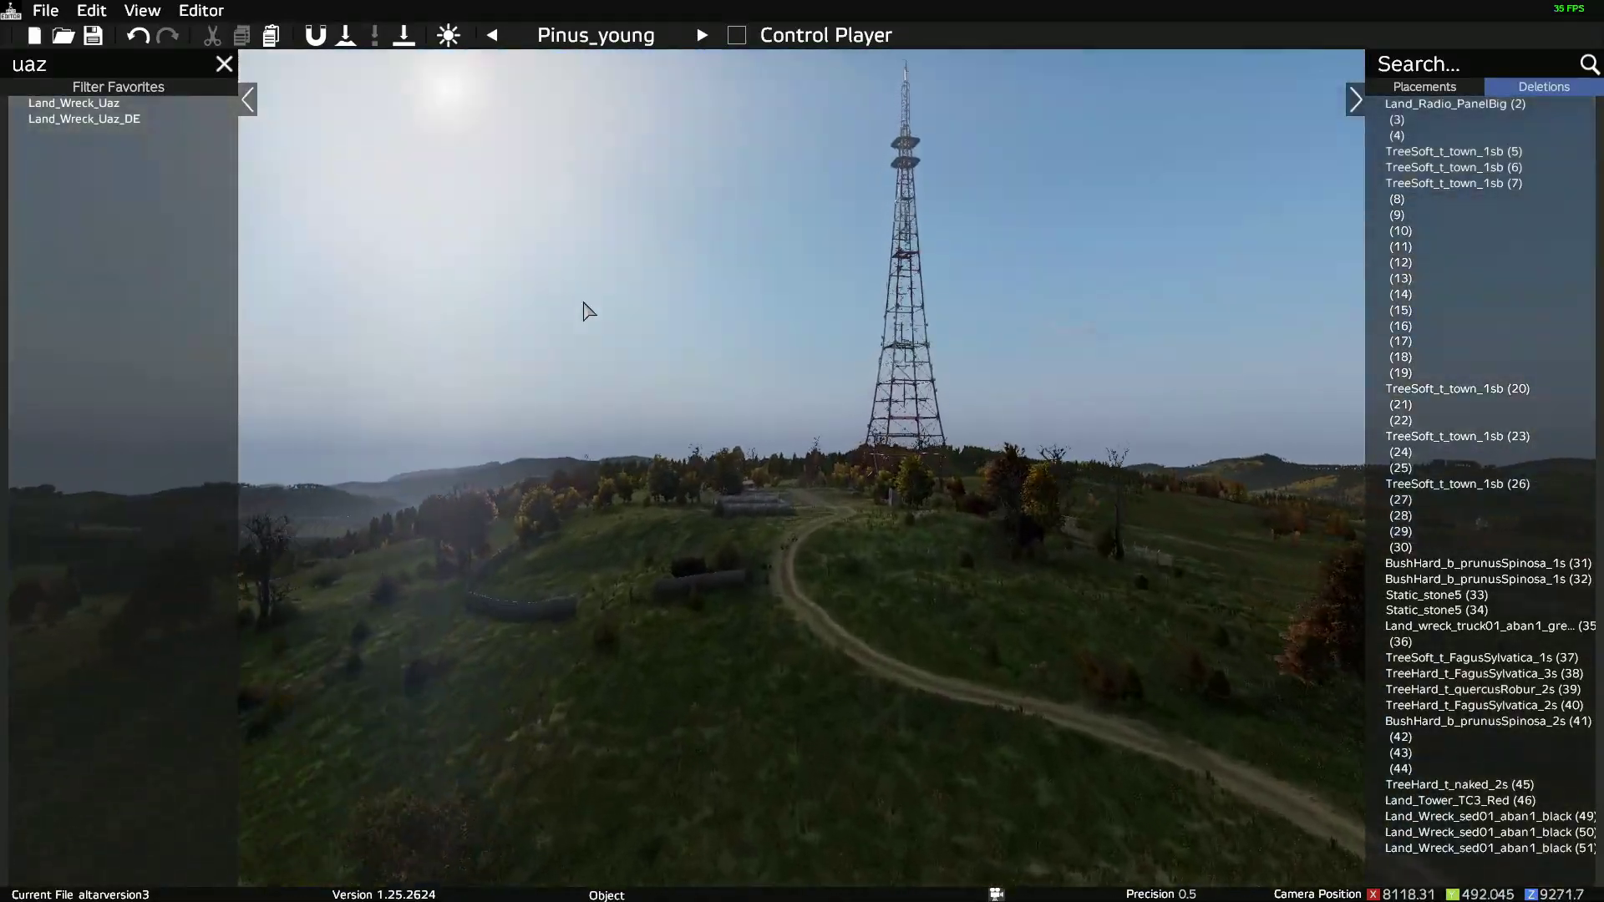
right_click_drag(740, 483, 1234, 815)
key("w")
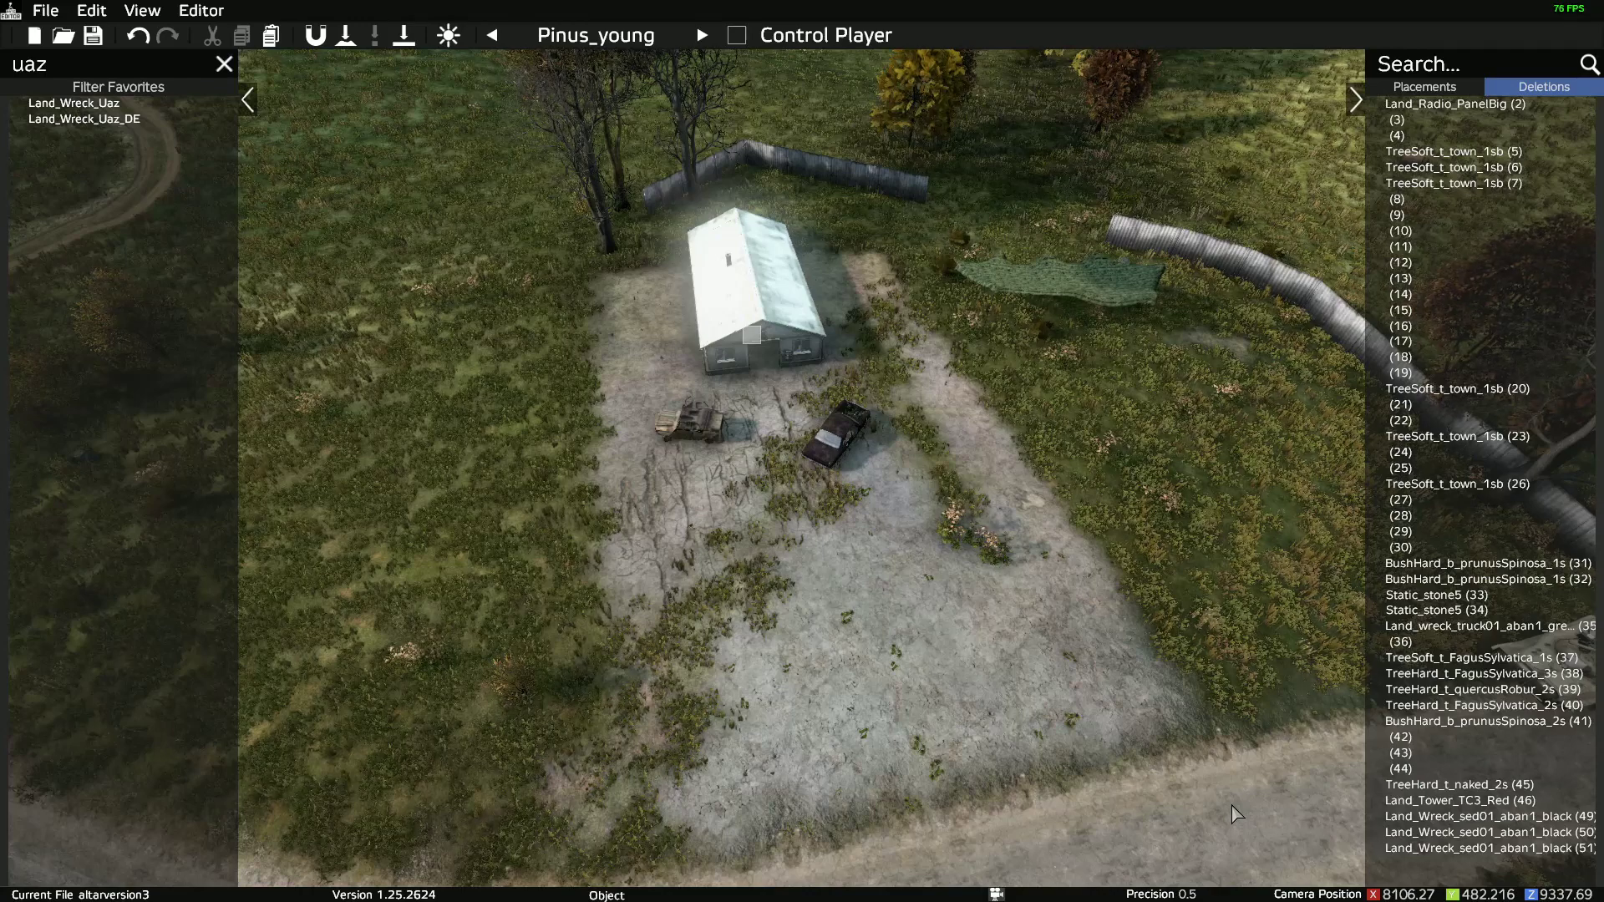
key("Escape")
Step: Confirm closing the editing session, then exit the DayZ Editor entirely
left_click(1360, 557)
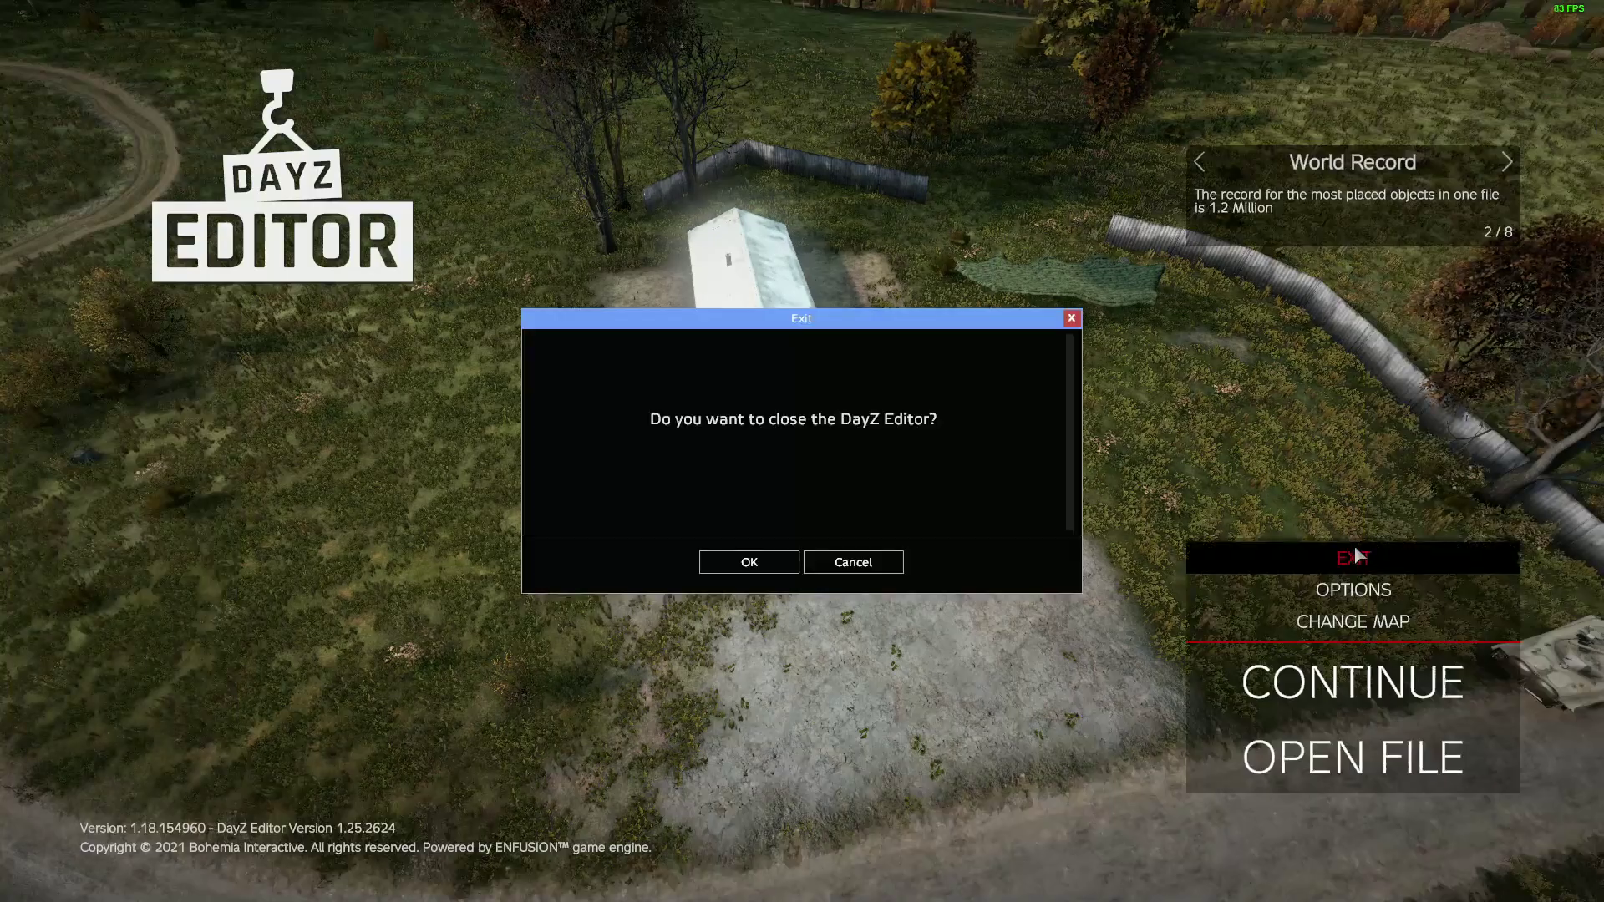
left_click(743, 565)
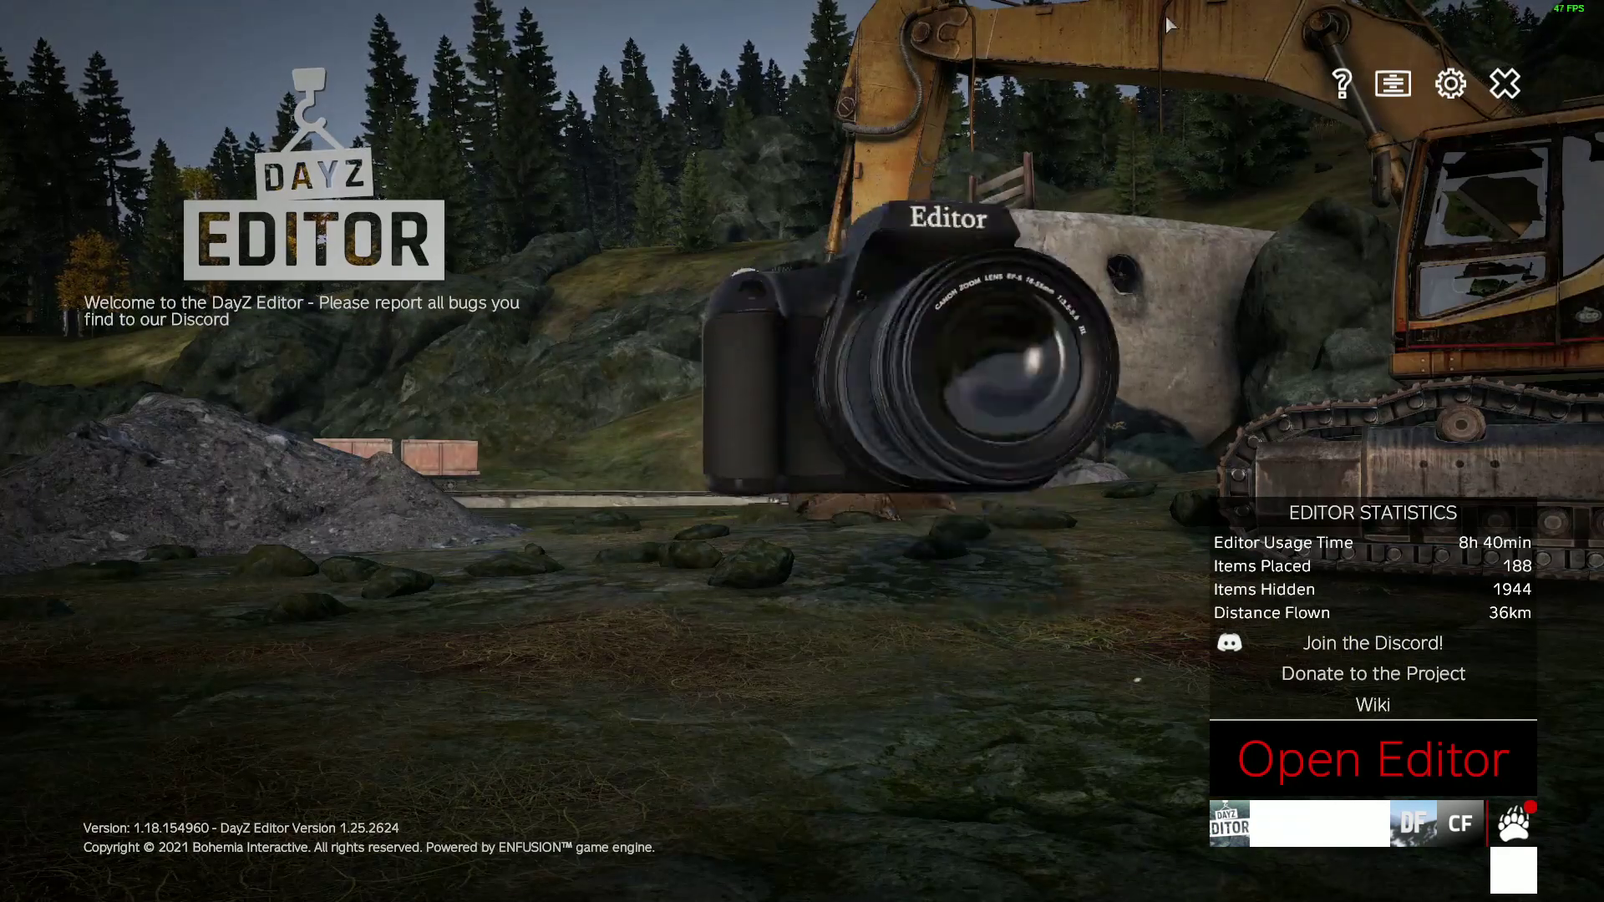
left_click(1507, 86)
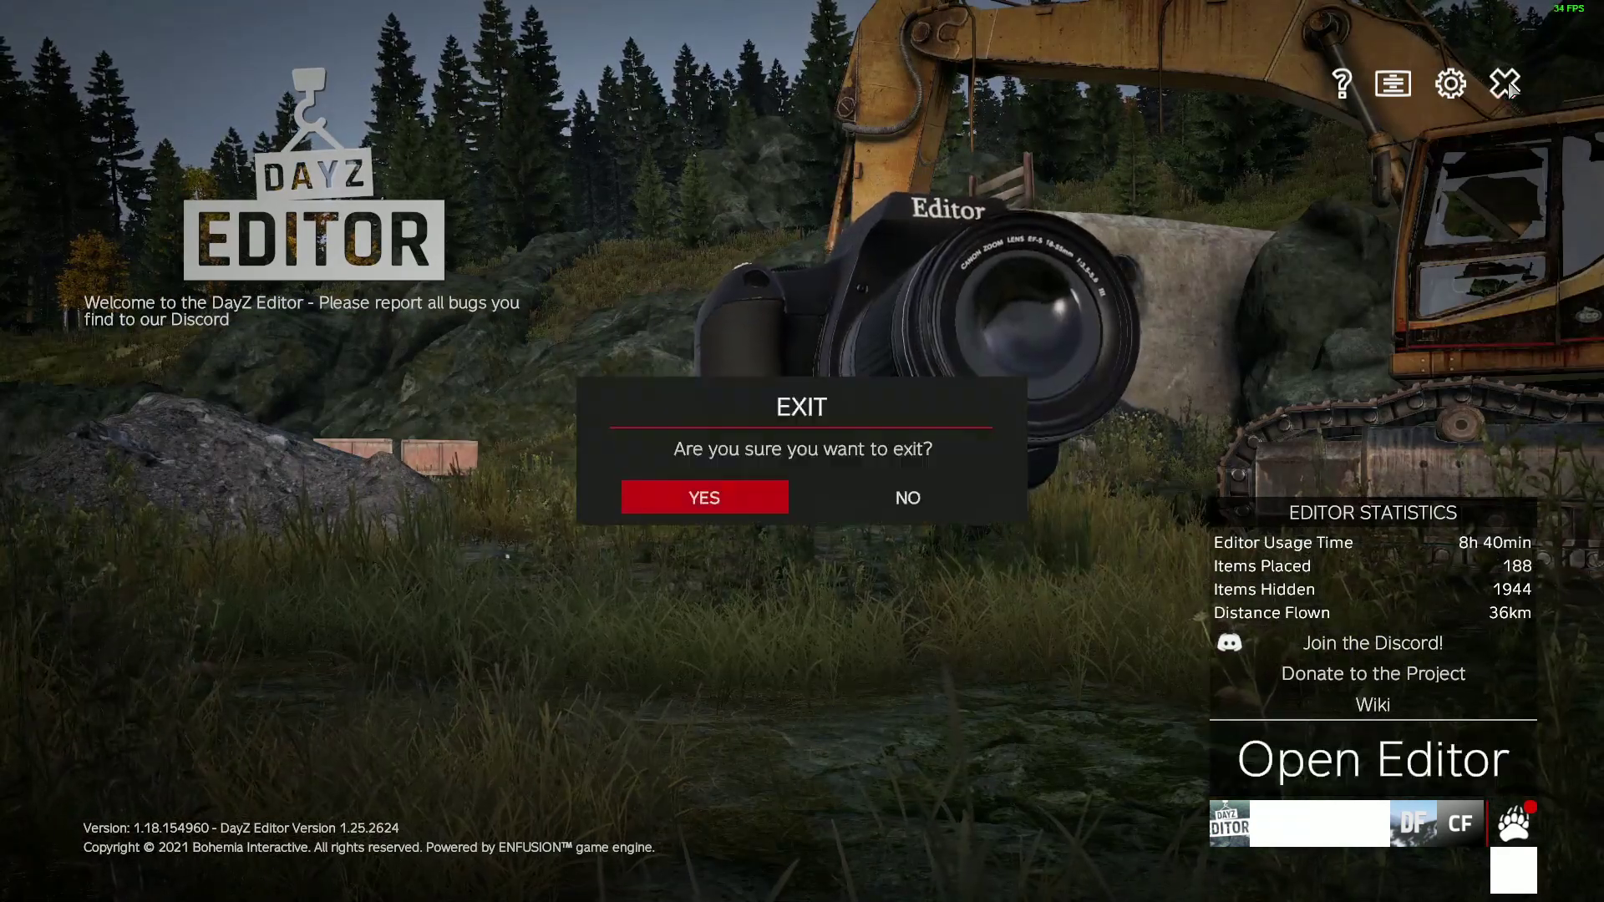
left_click(734, 498)
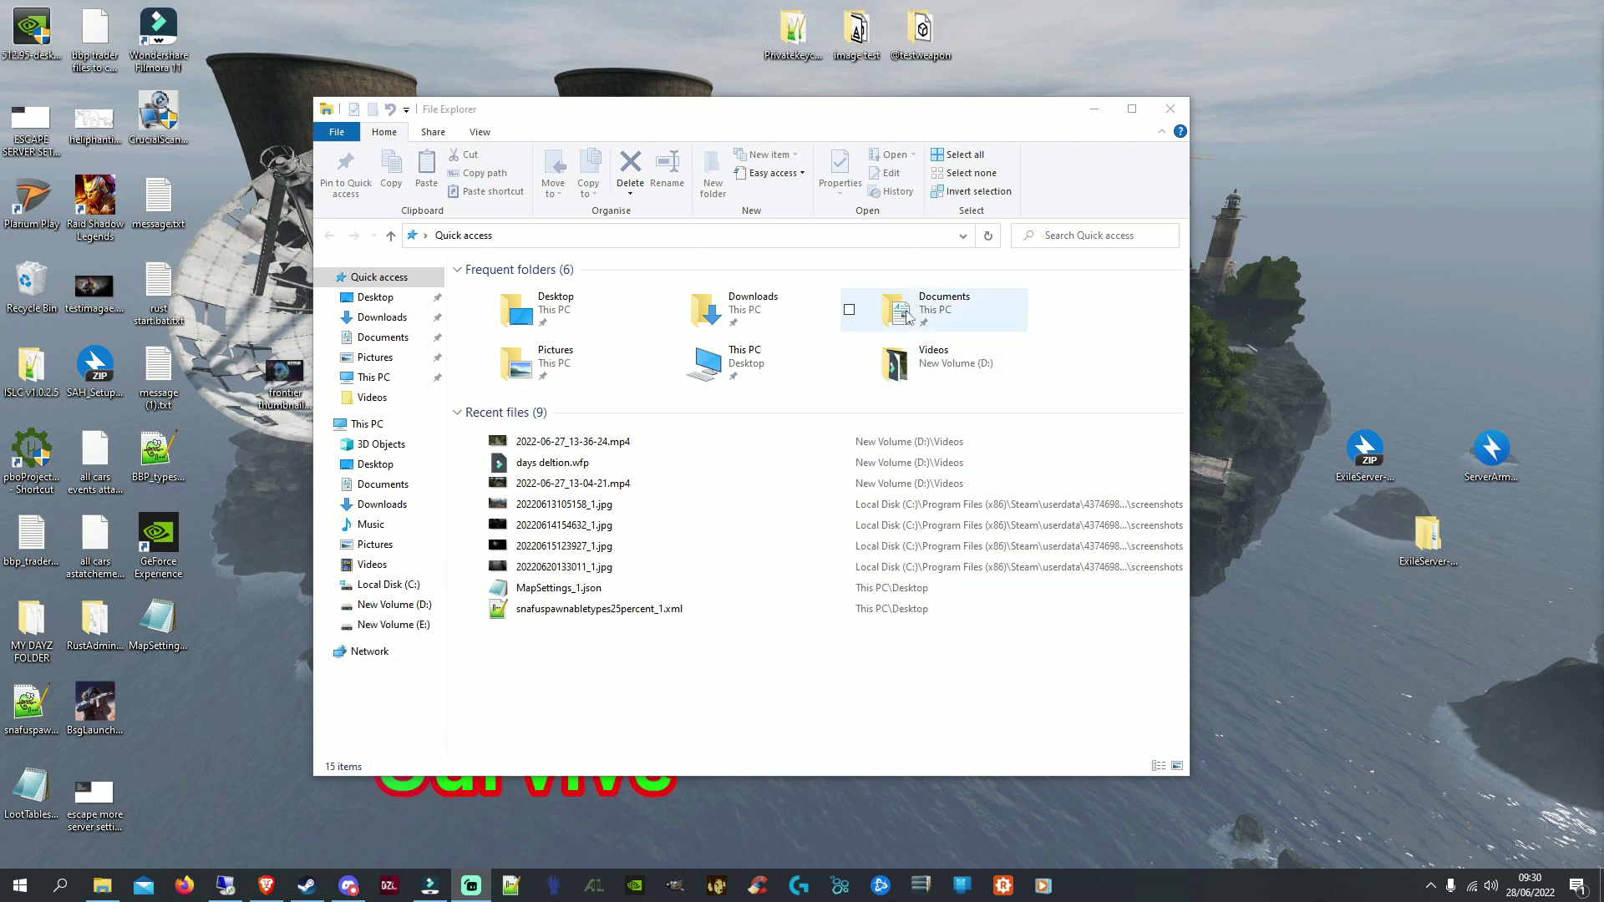
Step: Browse to Documents > DayZ > Editor and select altarversion3.dze
double_click(949, 313)
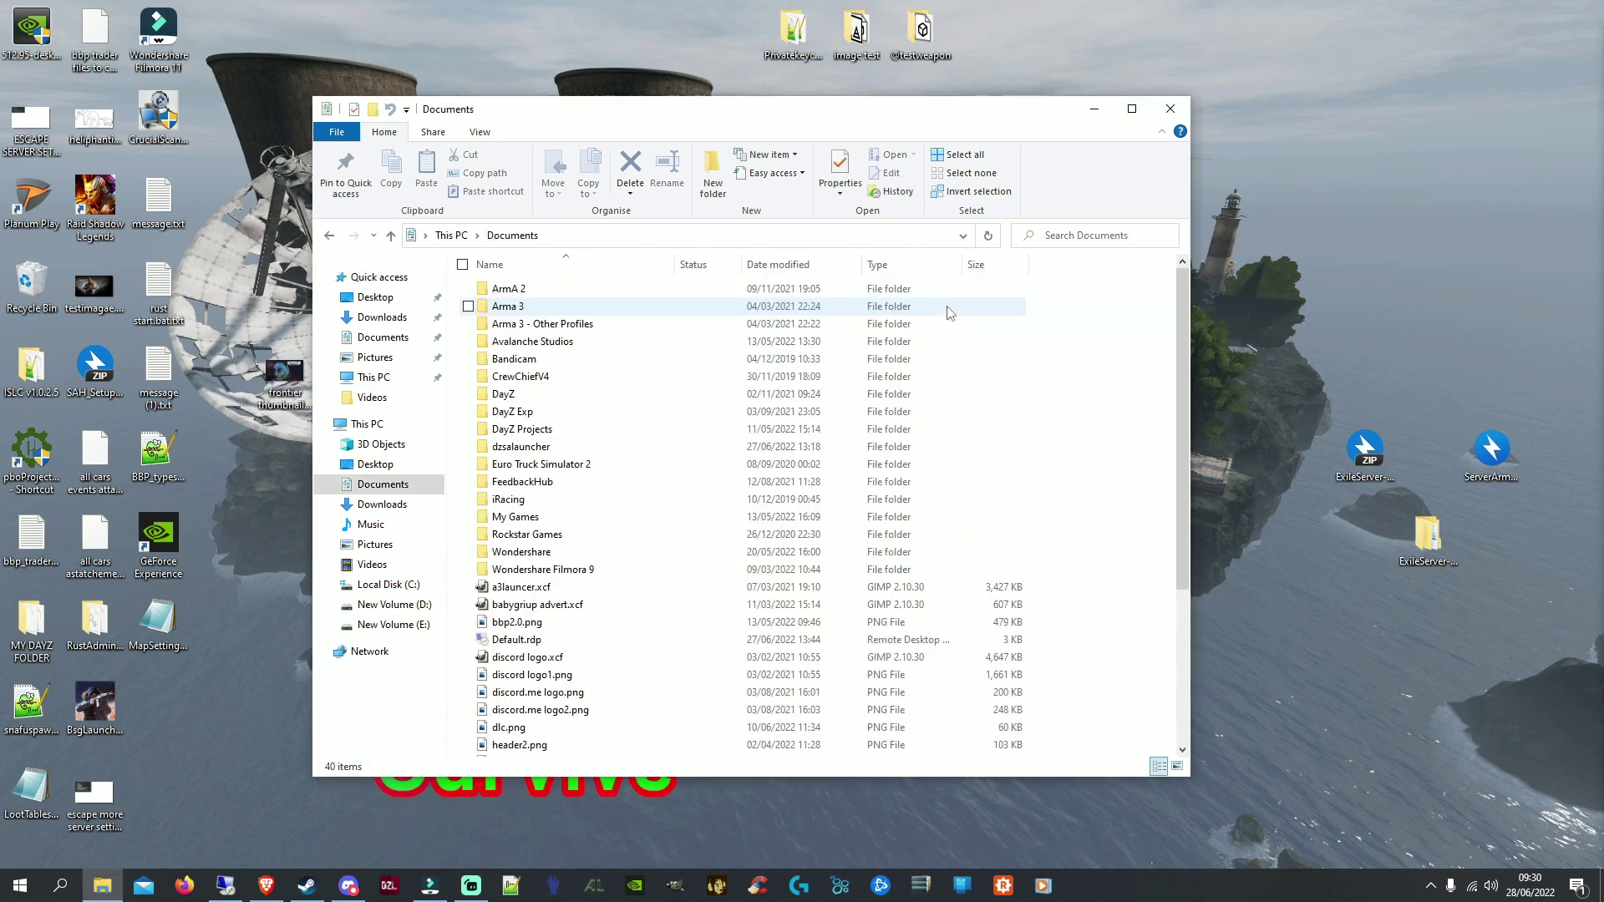
double_click(503, 395)
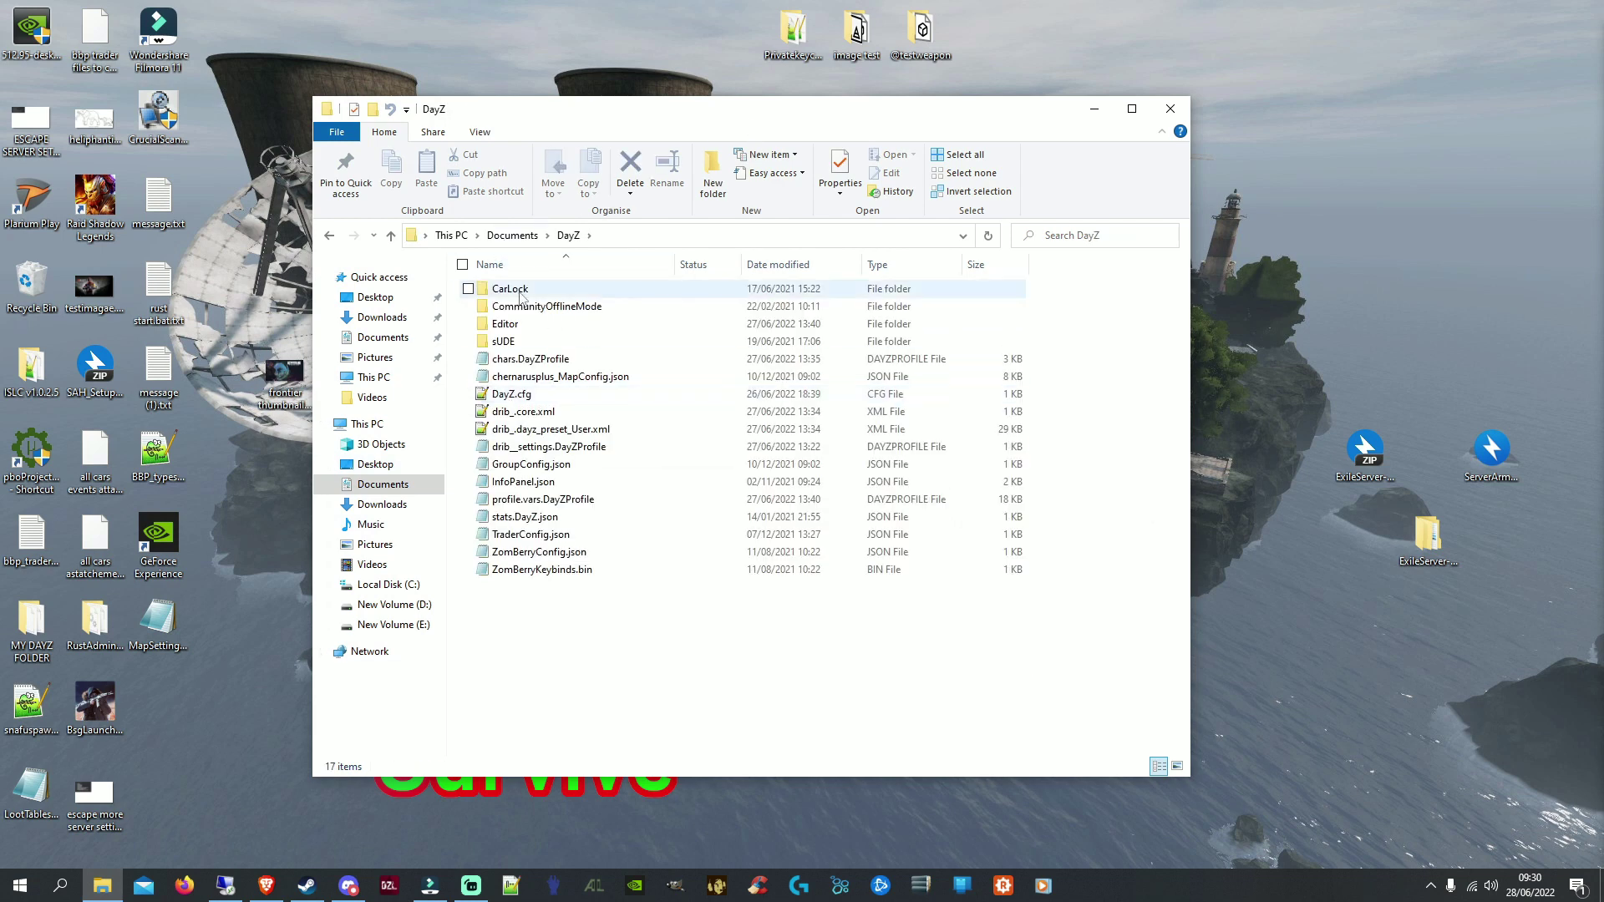
double_click(505, 324)
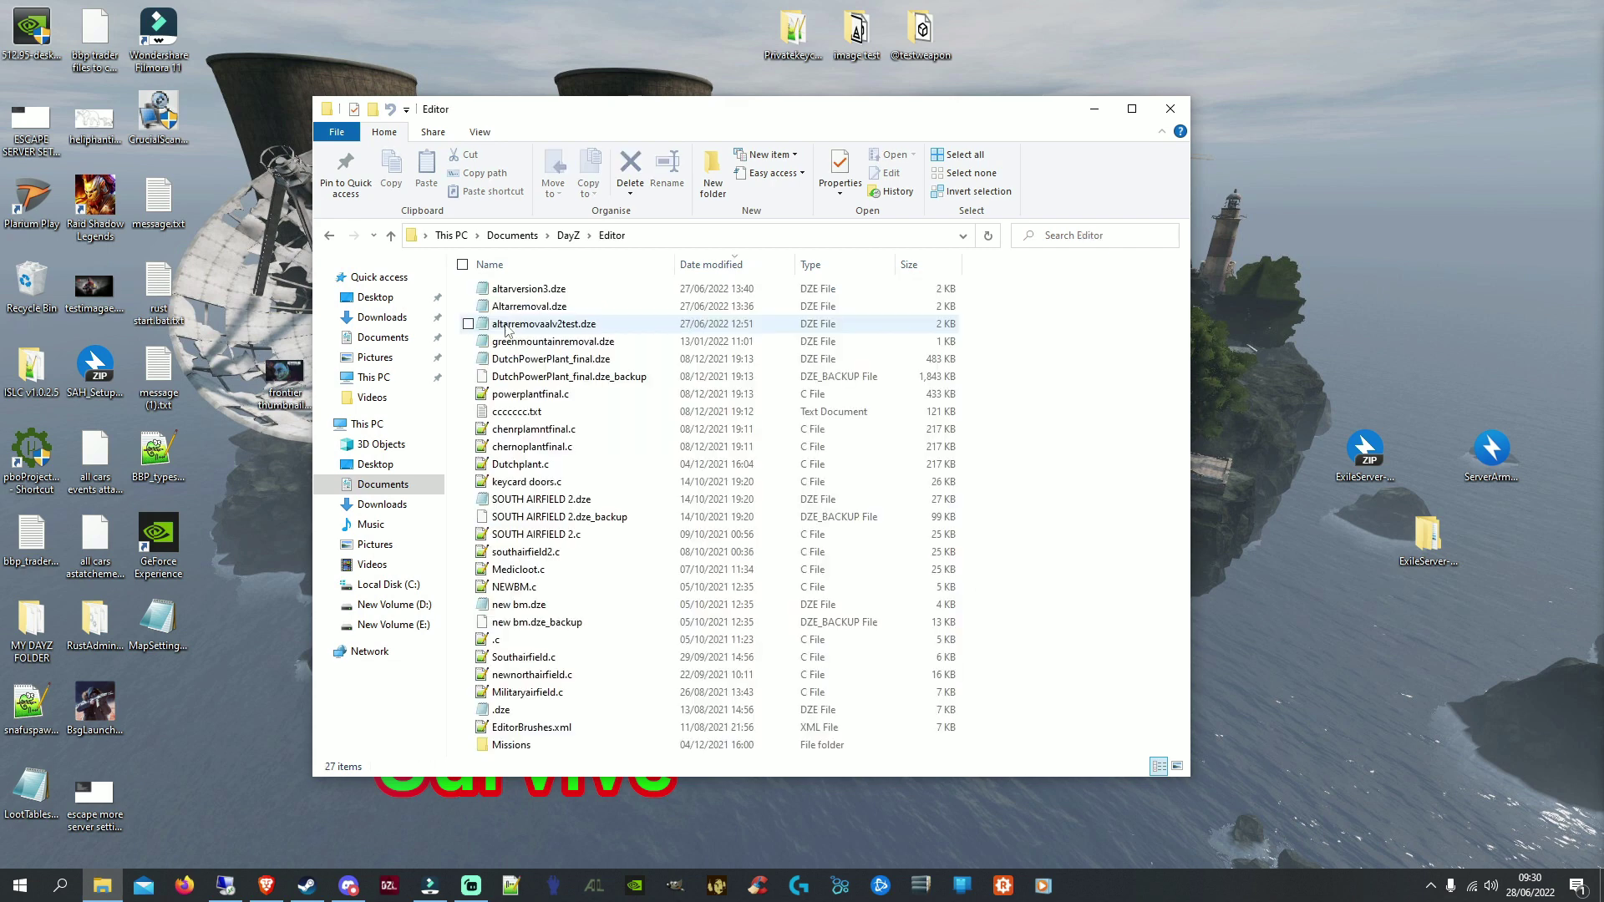
left_click(549, 289)
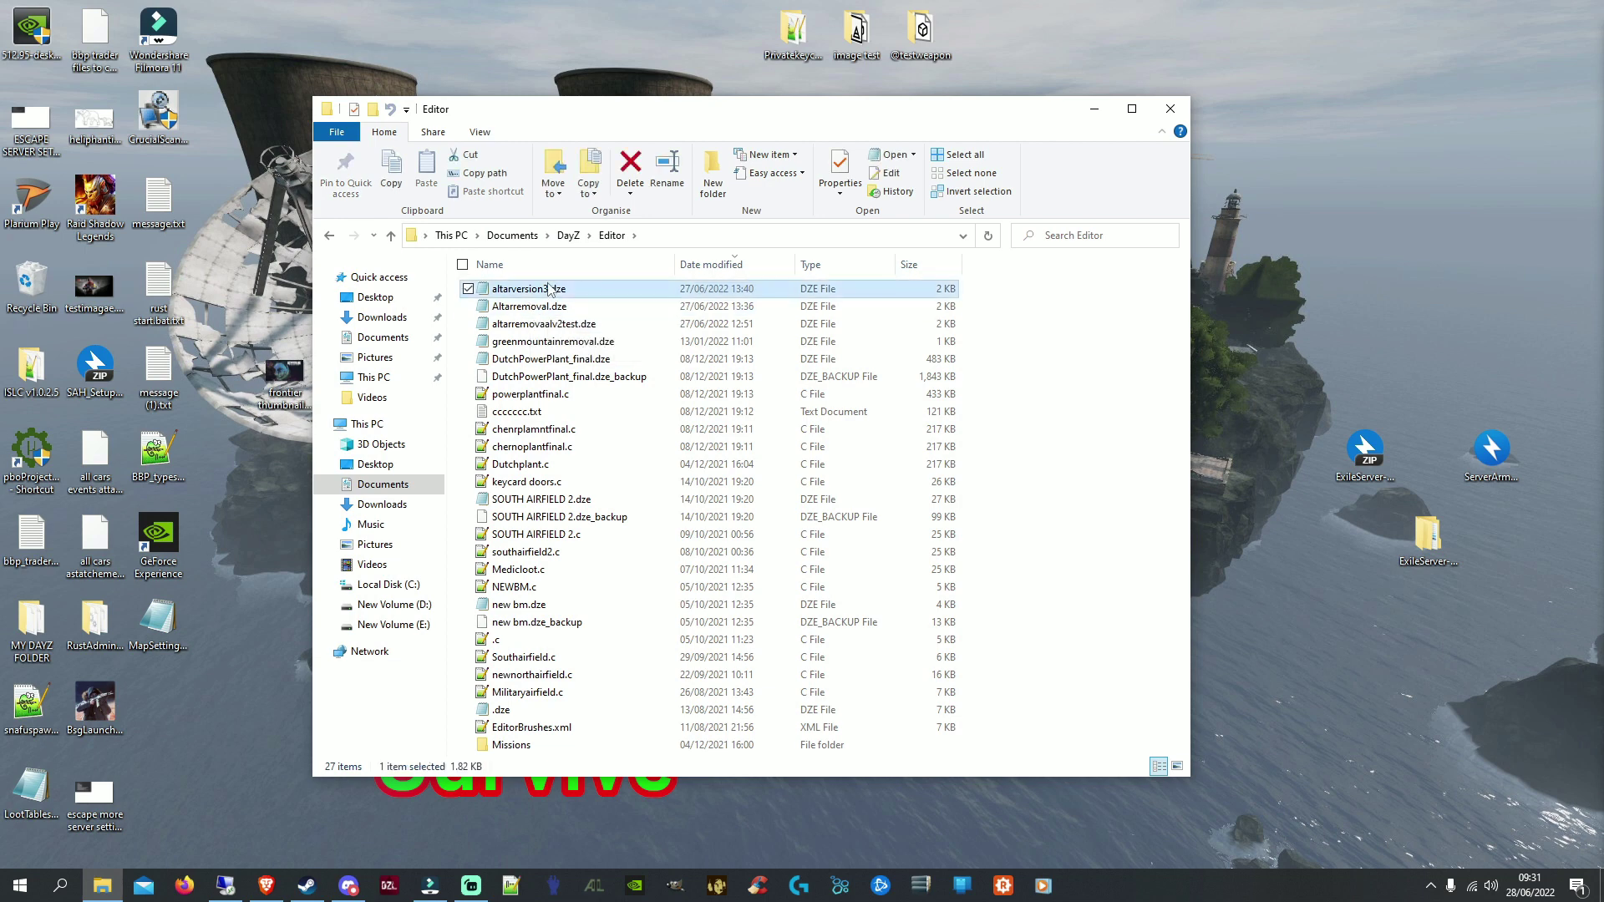
Step: Copy altarversion3.dze to the clipboard and switch to the remote server desktop
right_click(549, 289)
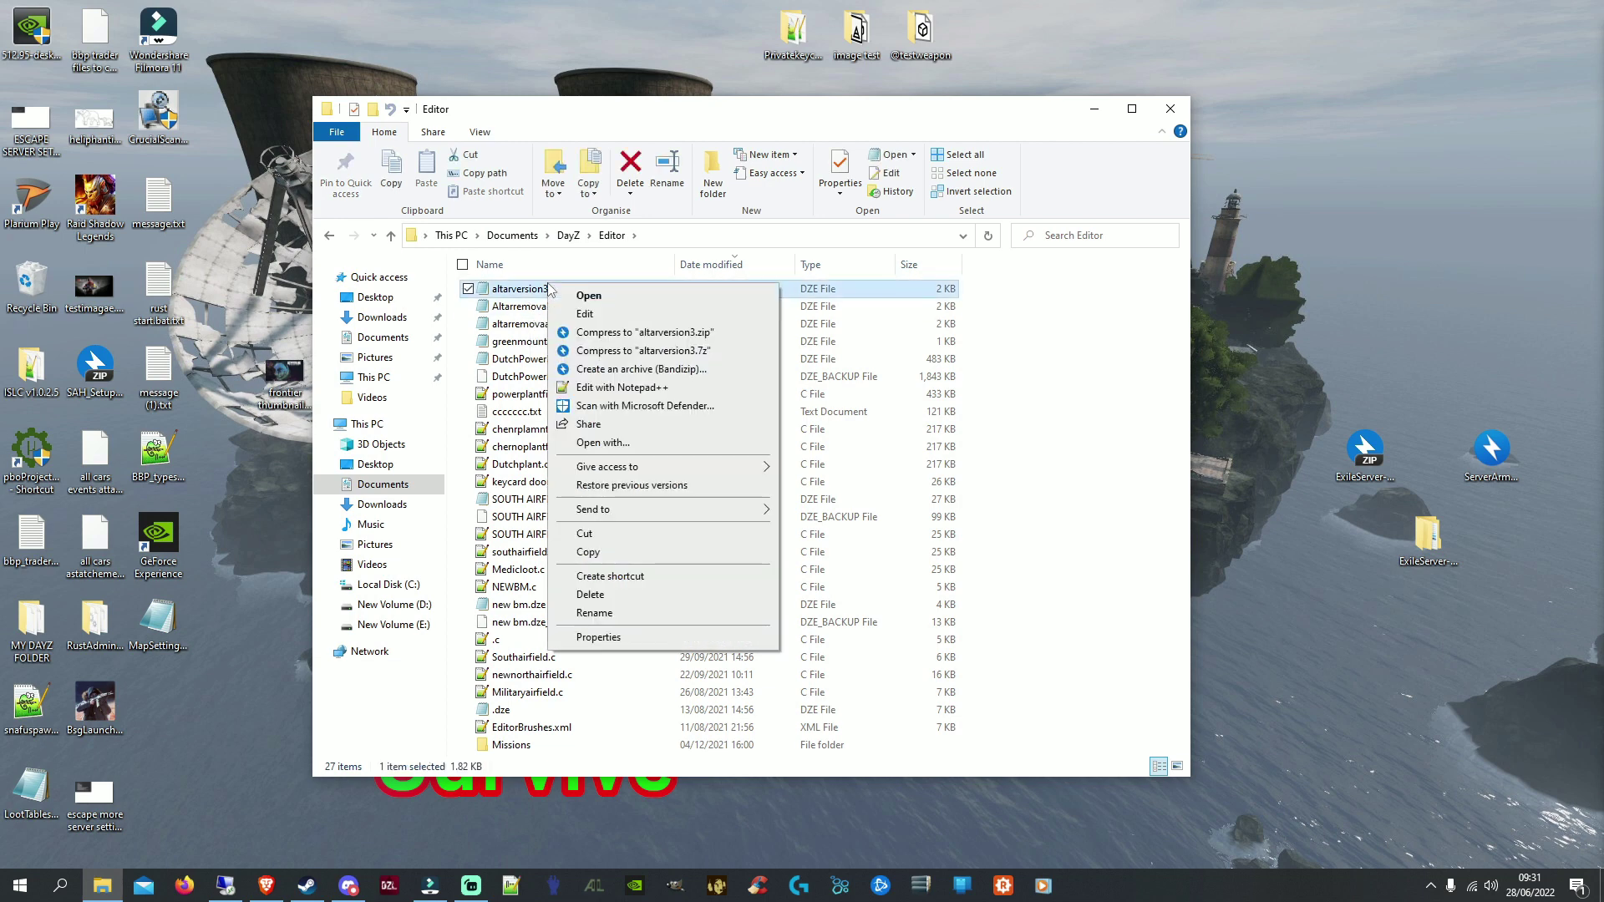
left_click(591, 554)
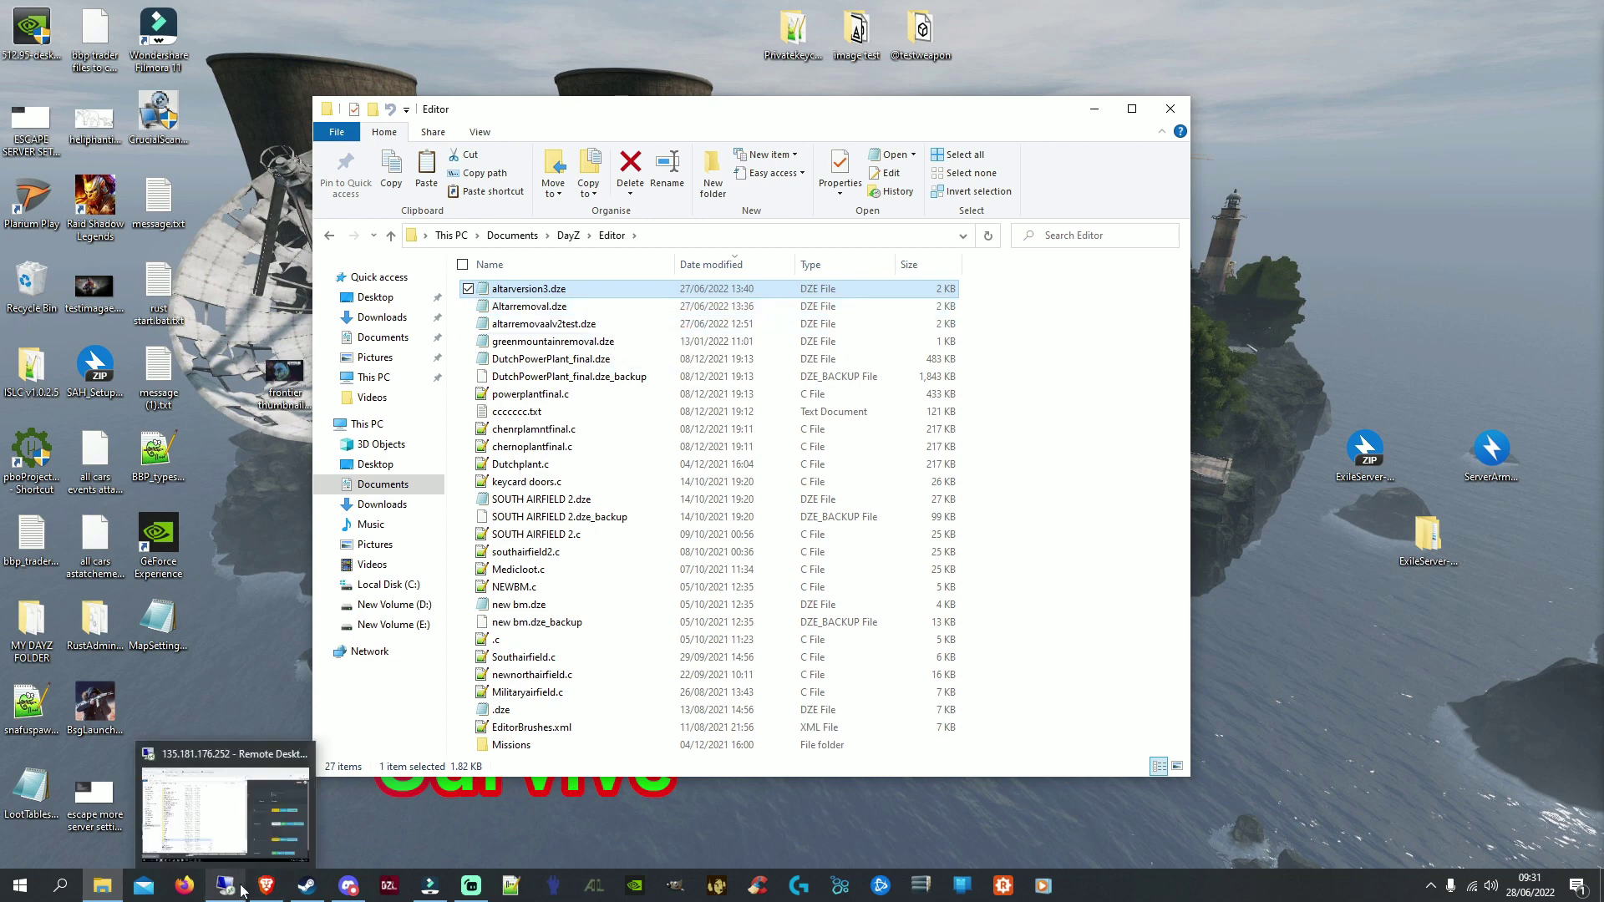
right_click(537, 290)
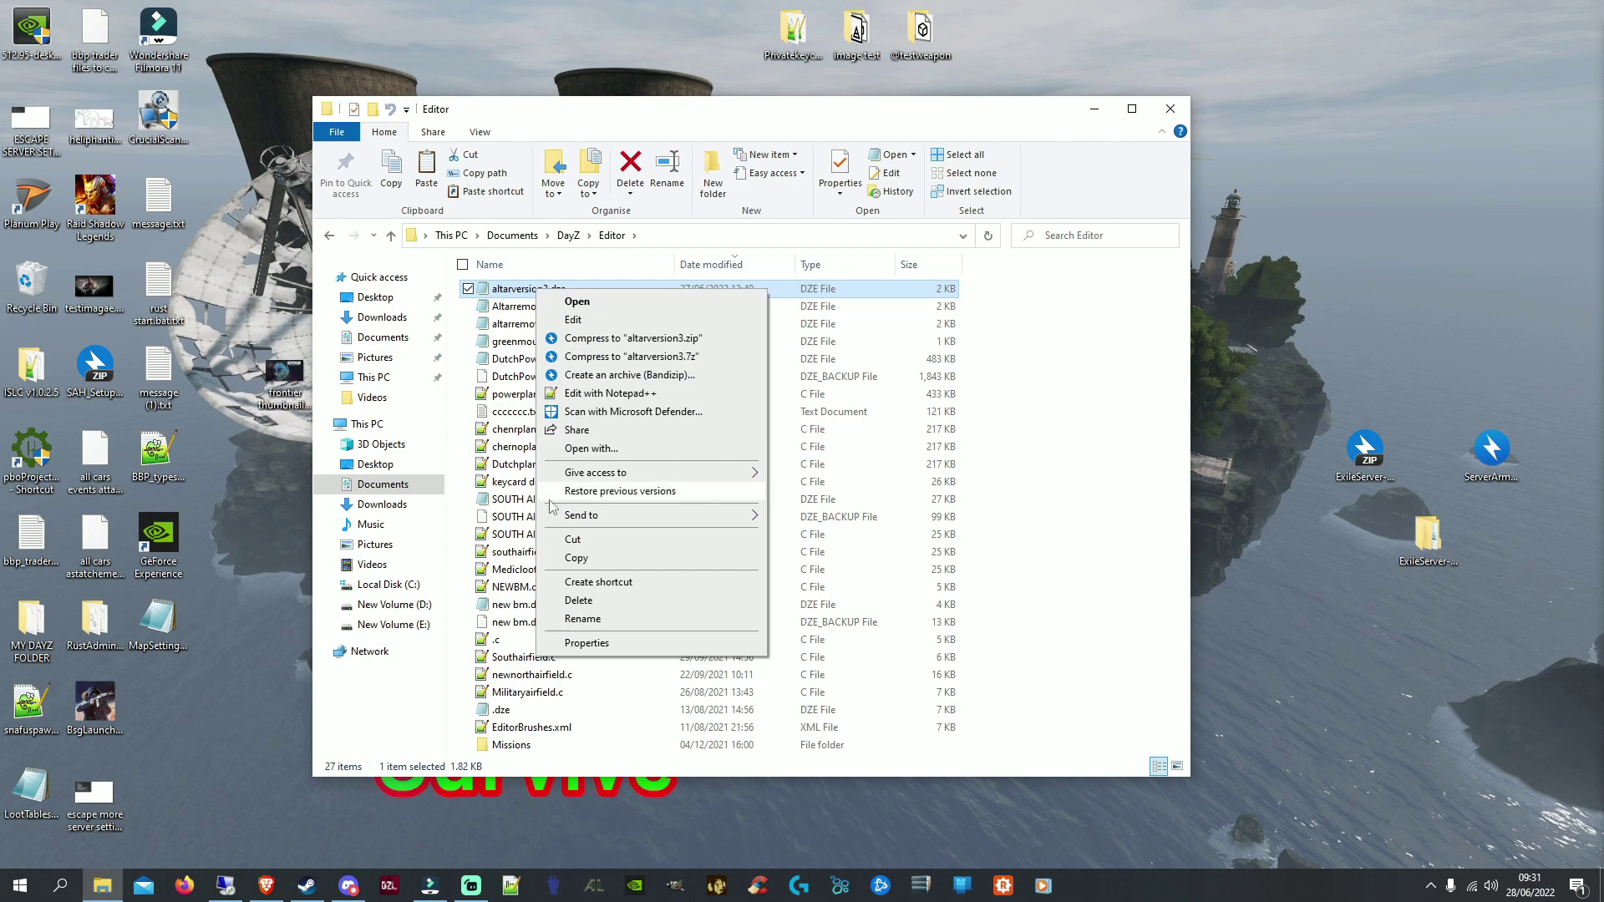
key("Escape")
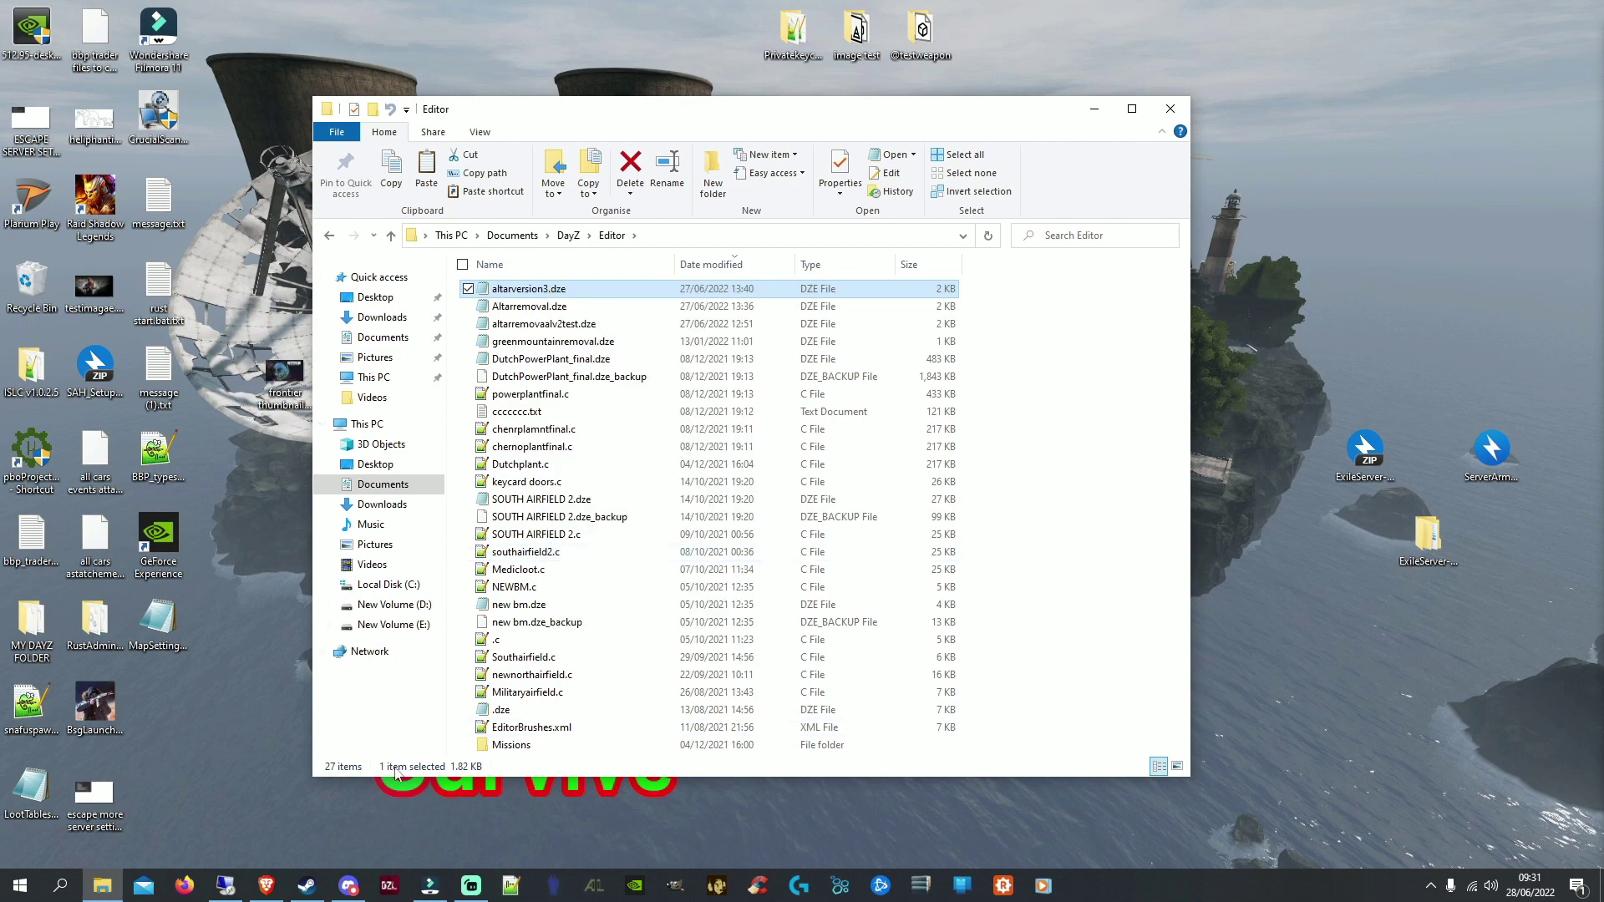
left_click(224, 885)
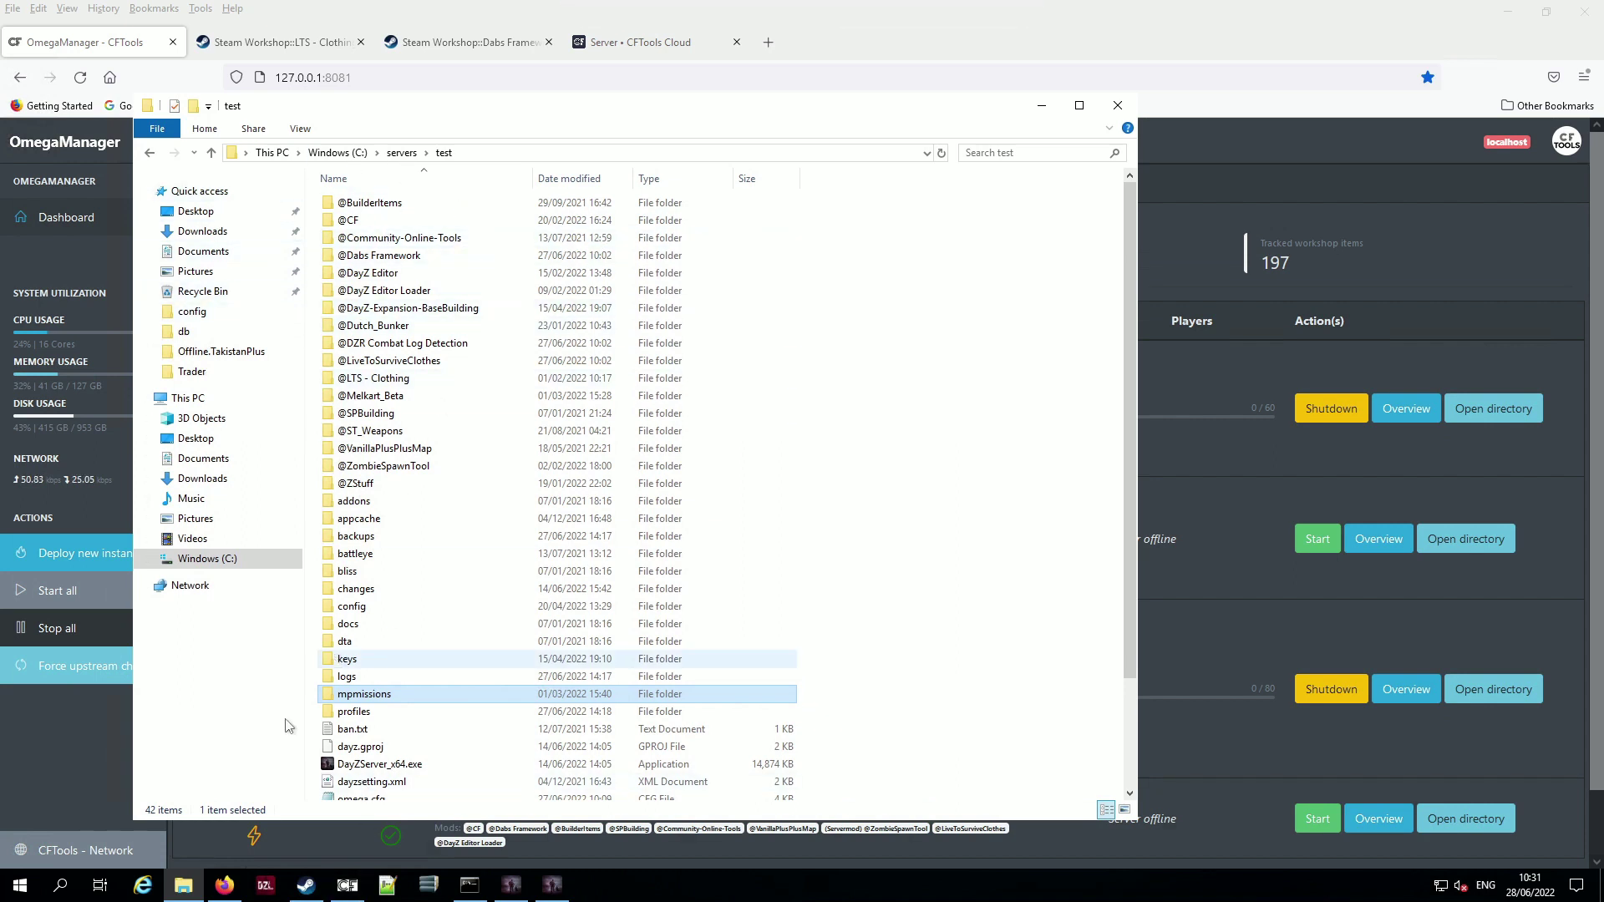
Step: Open mpmissions > dayzOffline.chernarusplus on the server, then switch to the OmegaManager dashboard
double_click(372, 698)
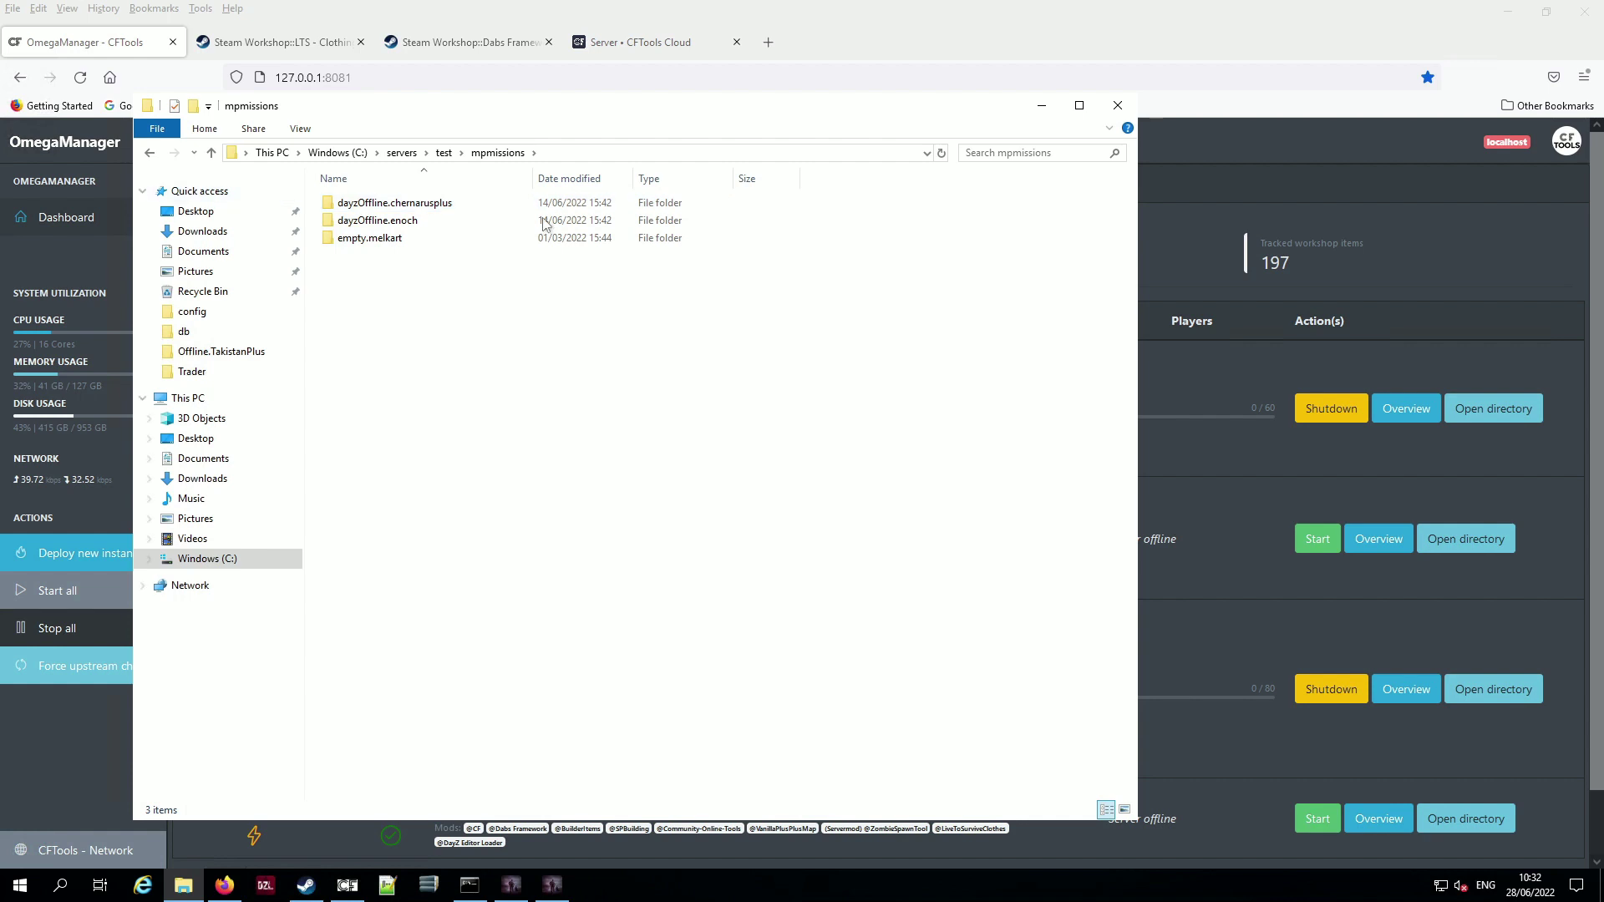
left_click(393, 203)
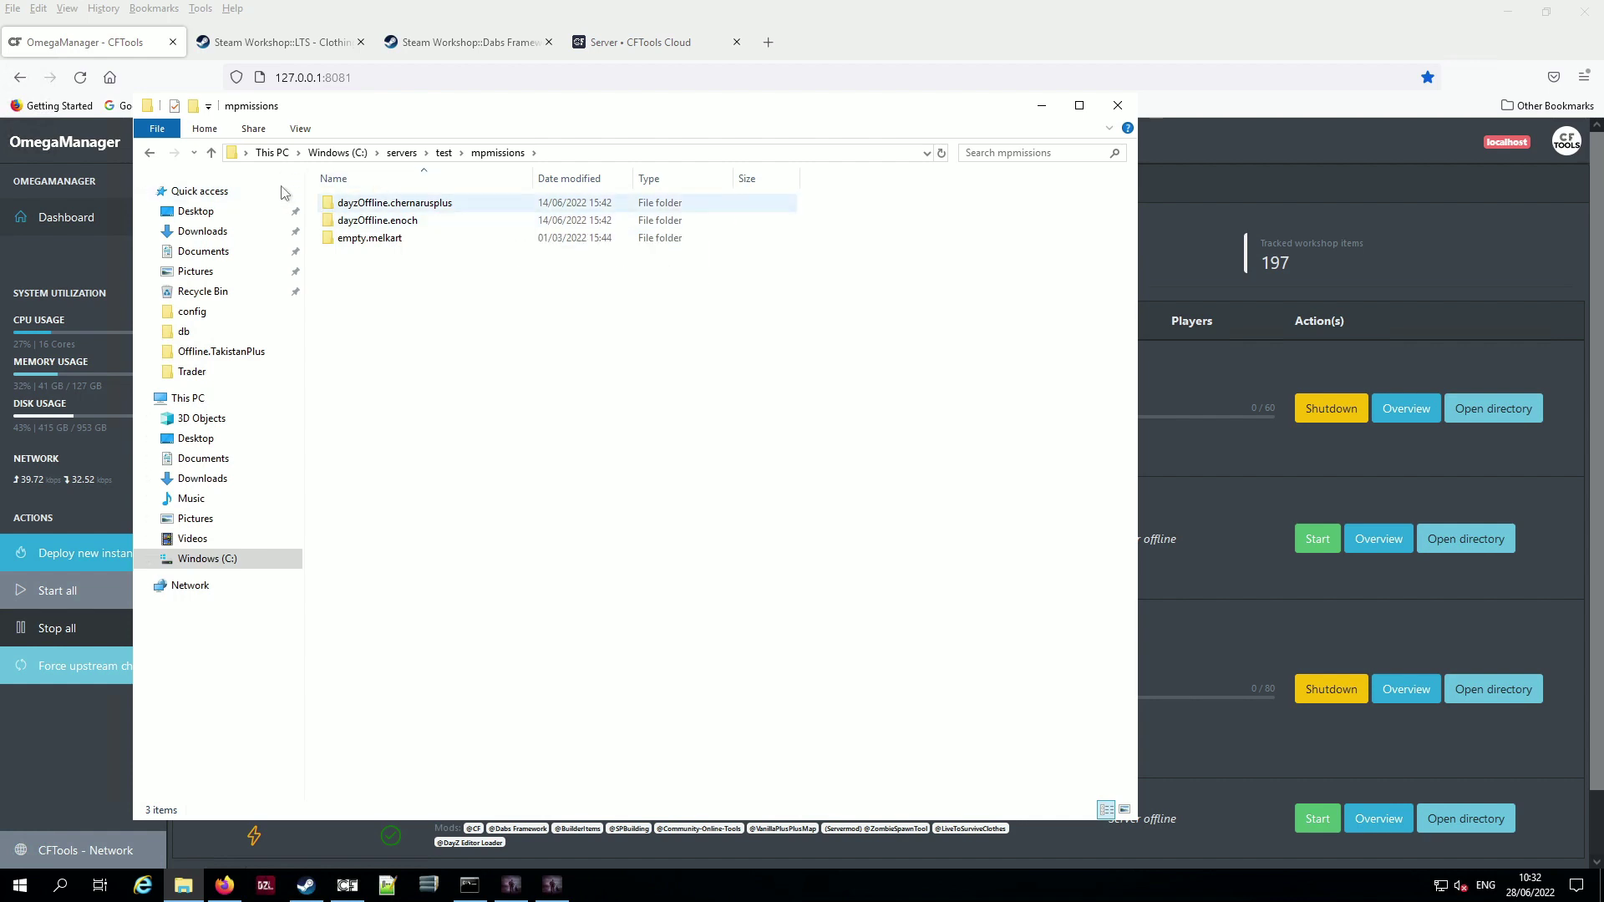
double_click(402, 206)
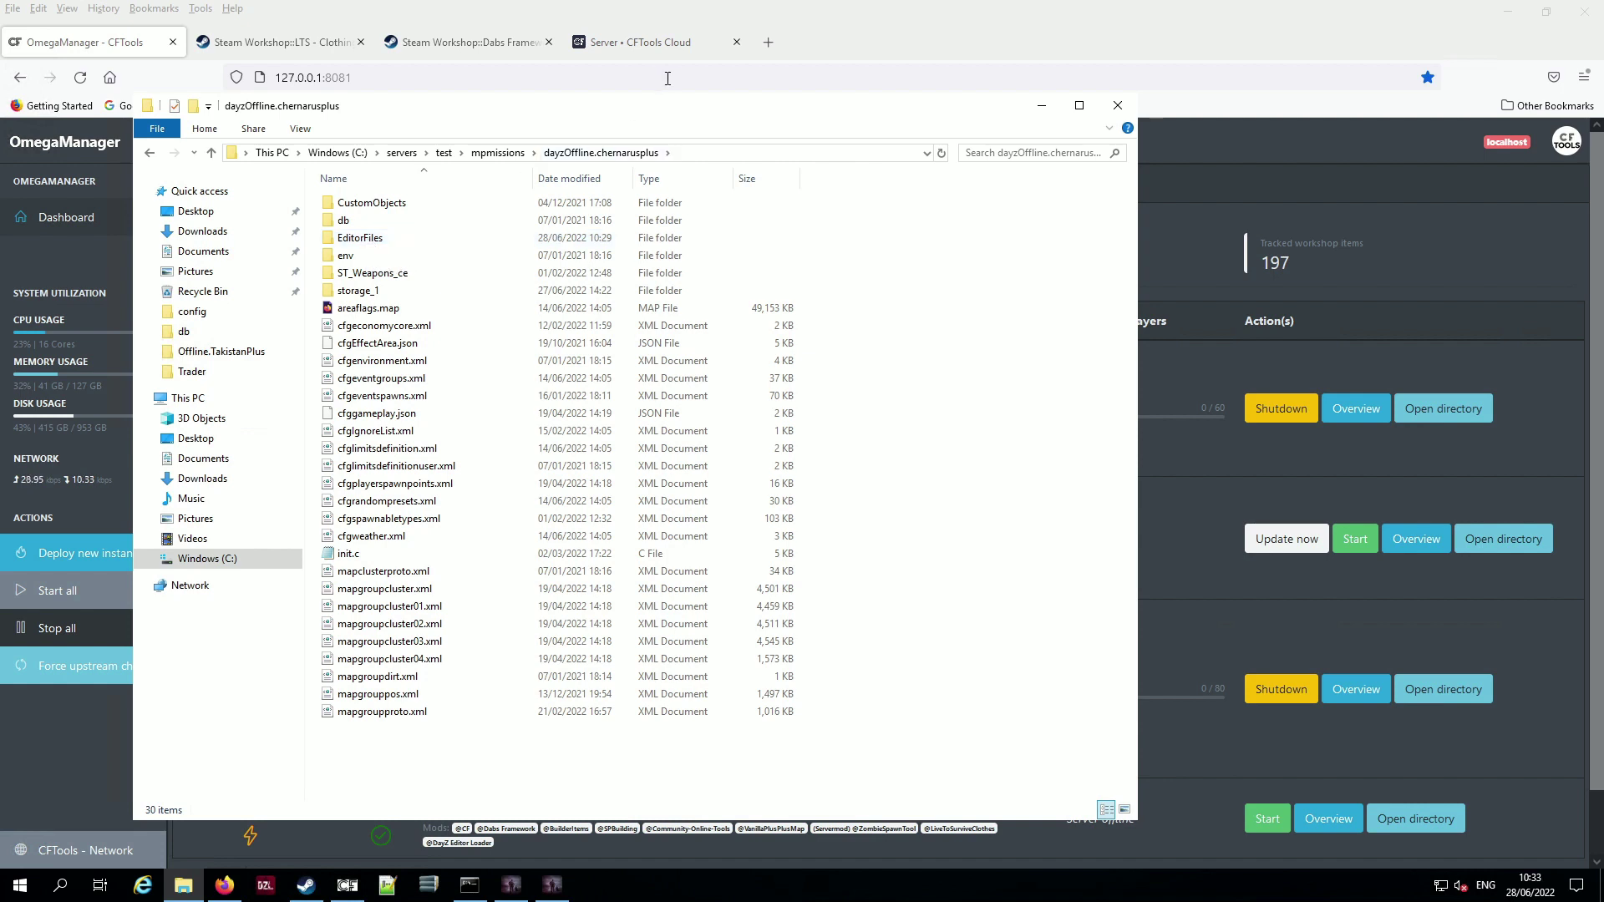
left_click(915, 77)
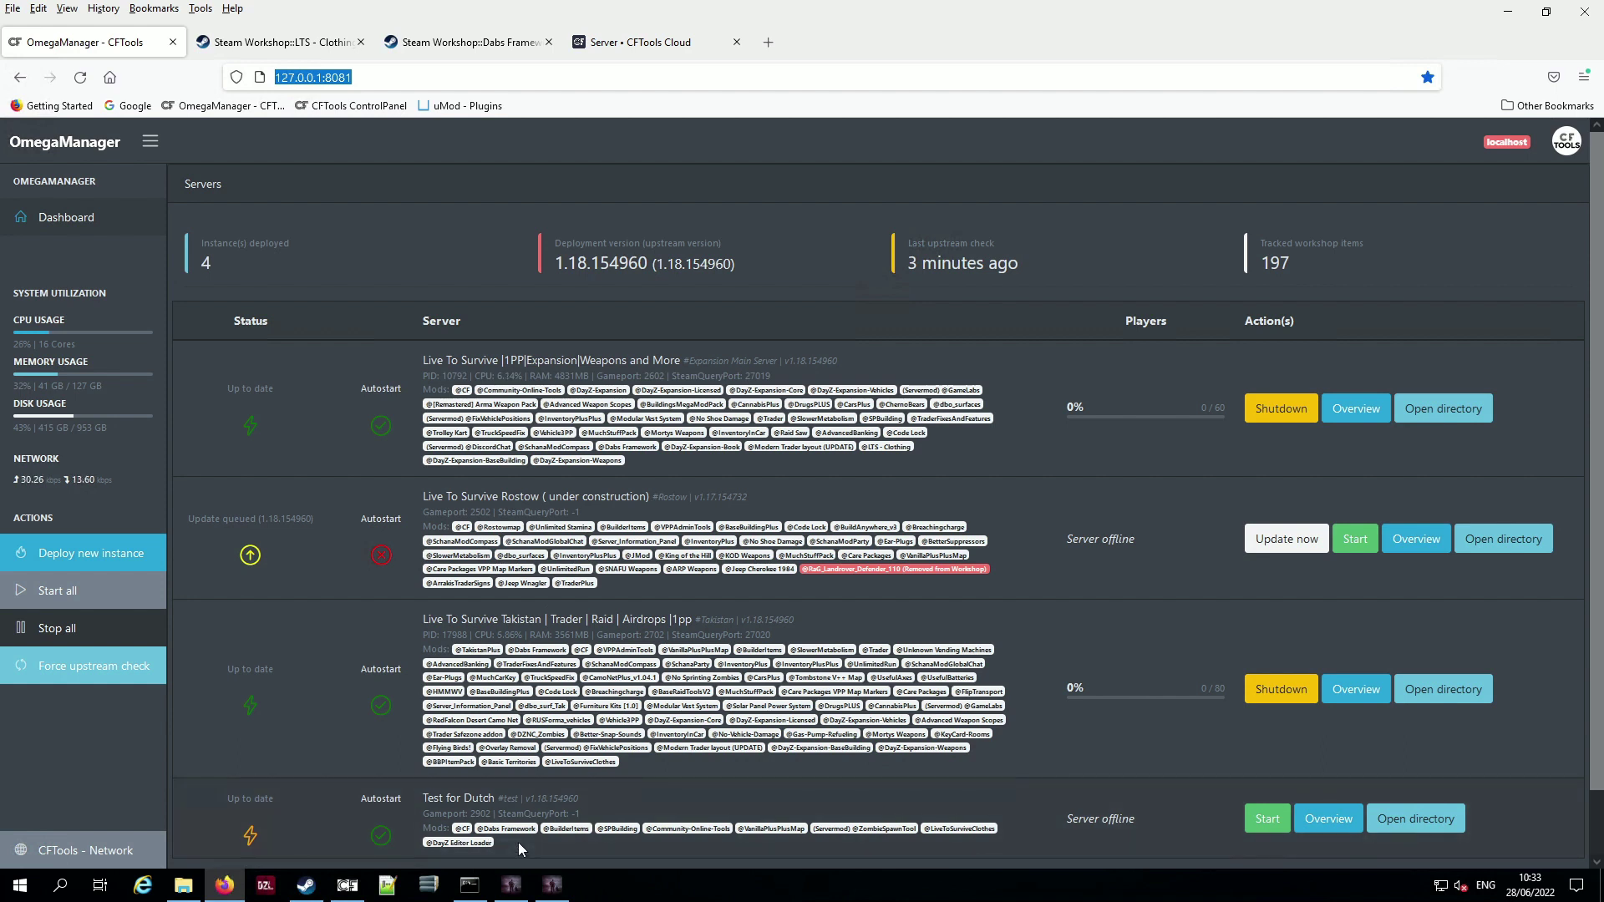
left_click(183, 885)
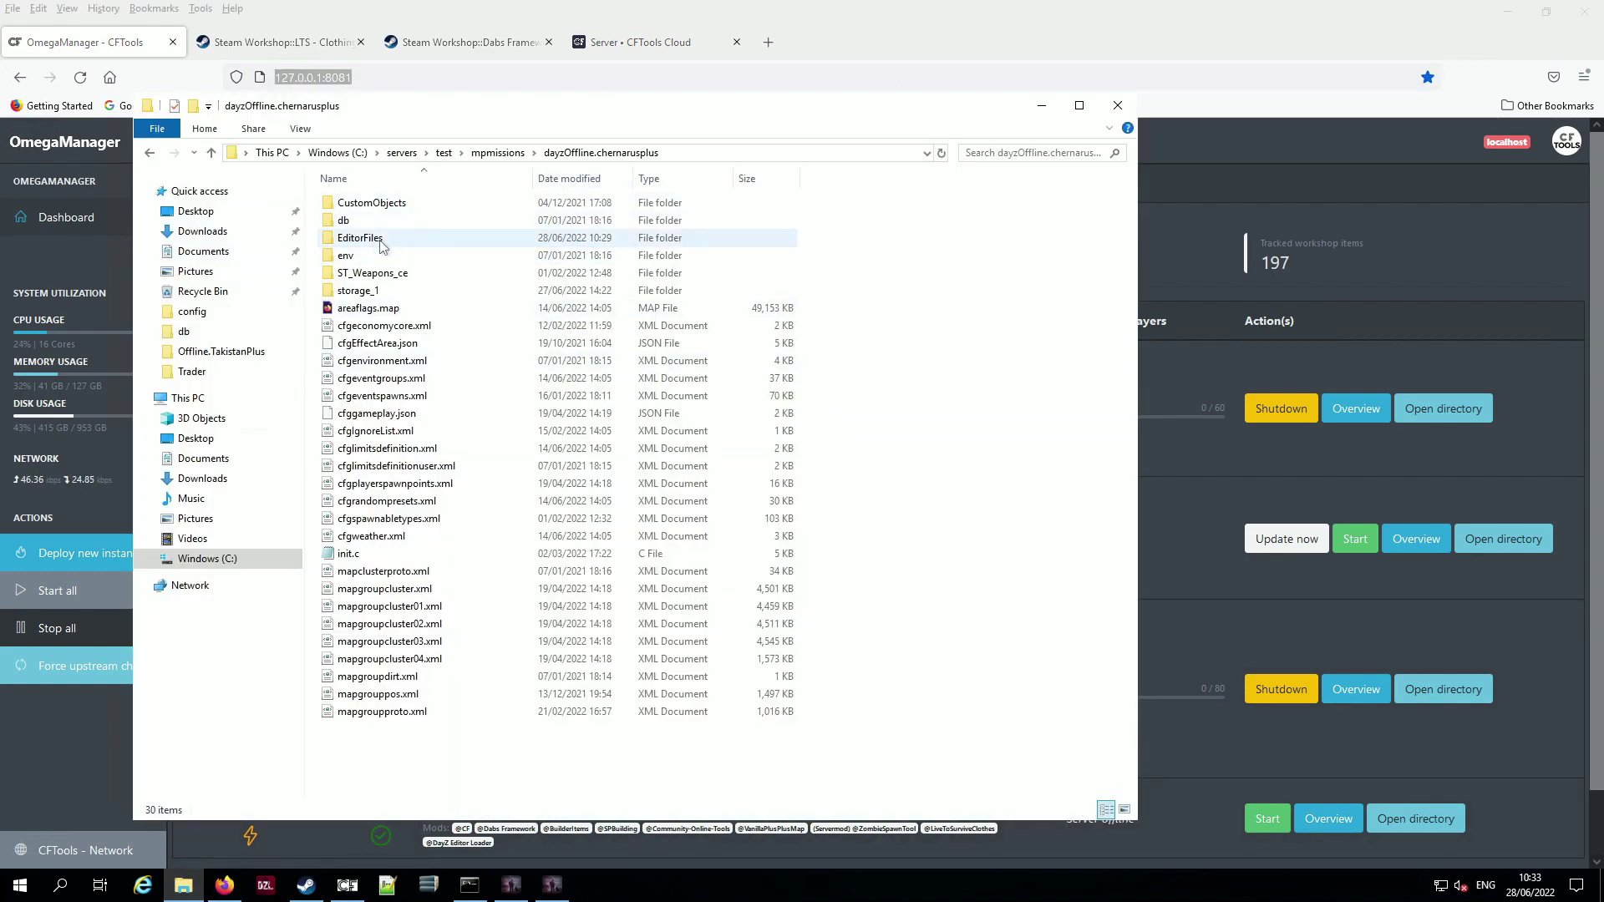
Step: Paste altarversion3.dze into the mission's EditorFiles folder, then close File Explorer
double_click(386, 241)
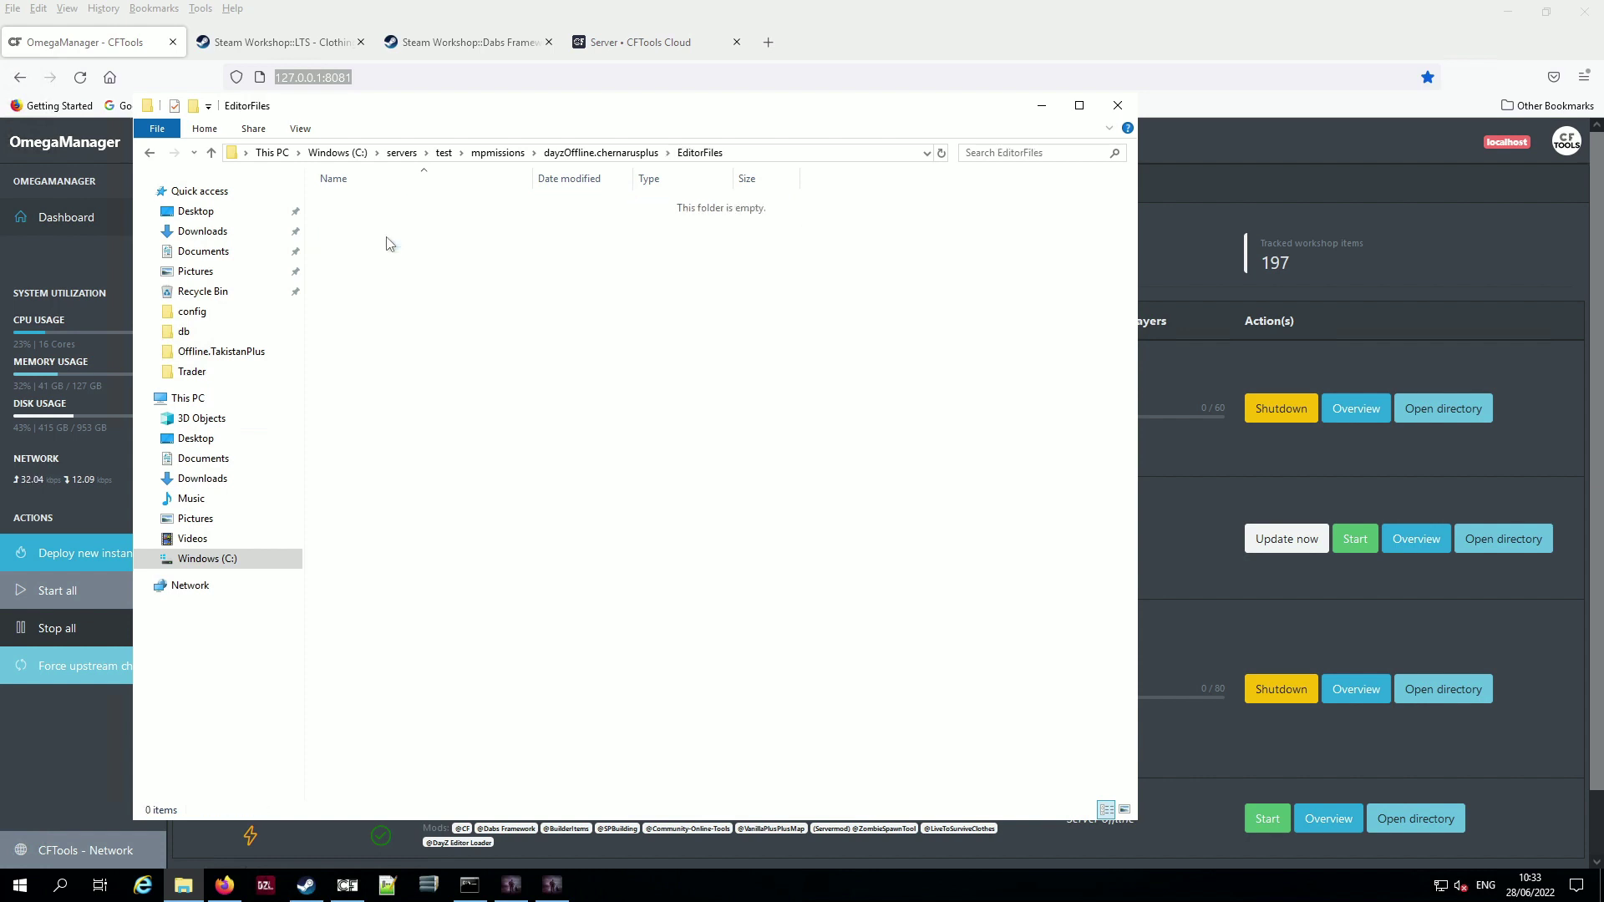
right_click(493, 376)
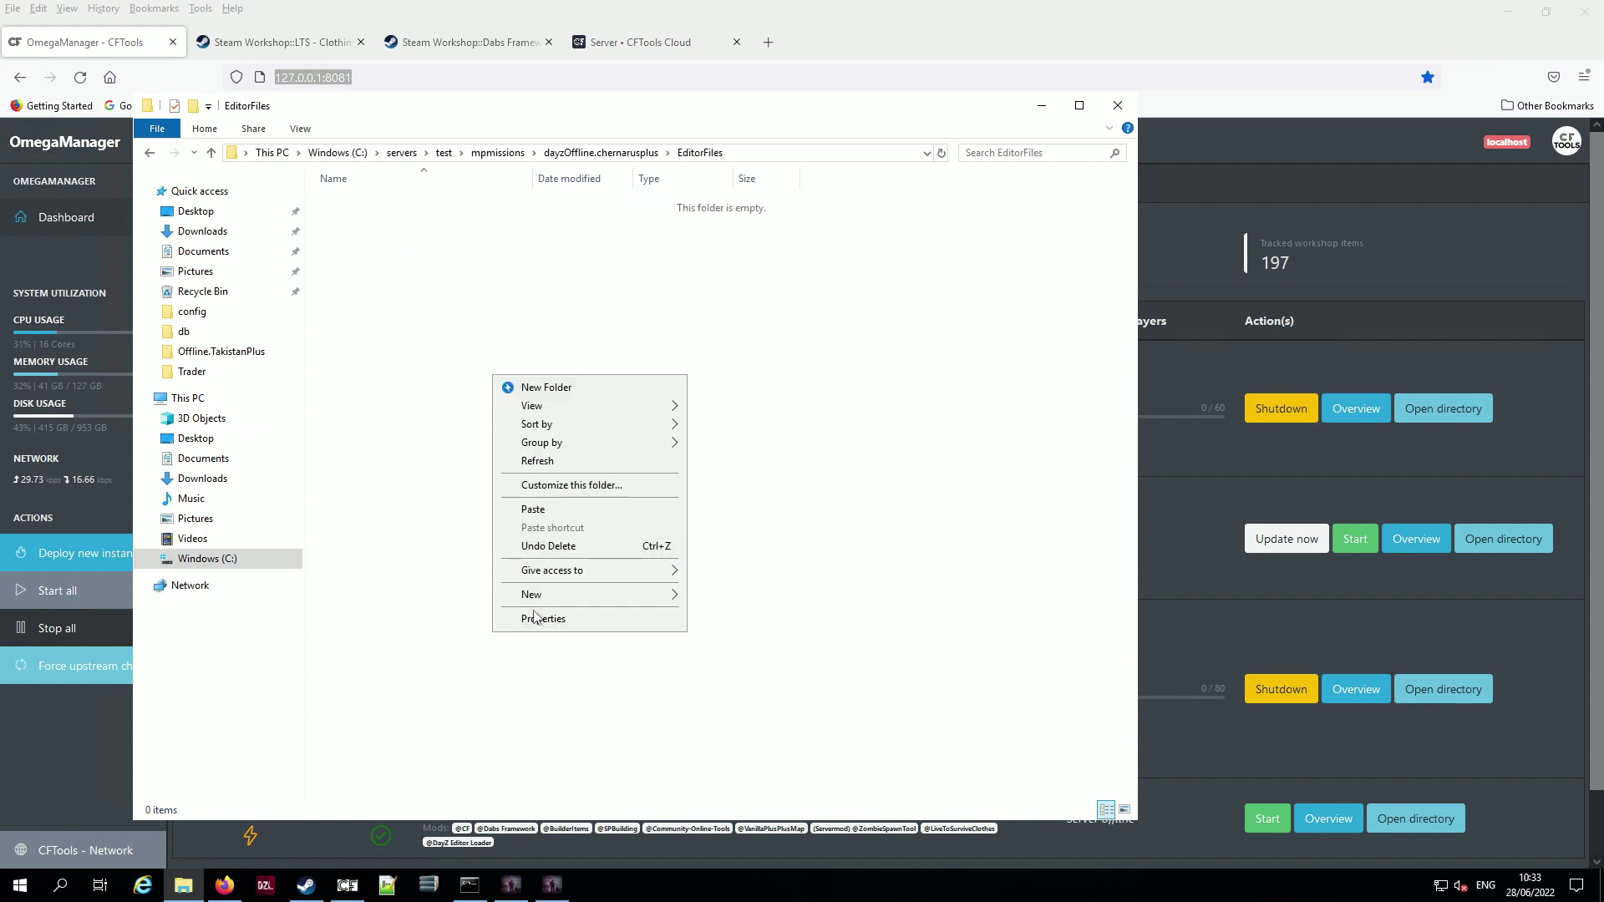
left_click(564, 508)
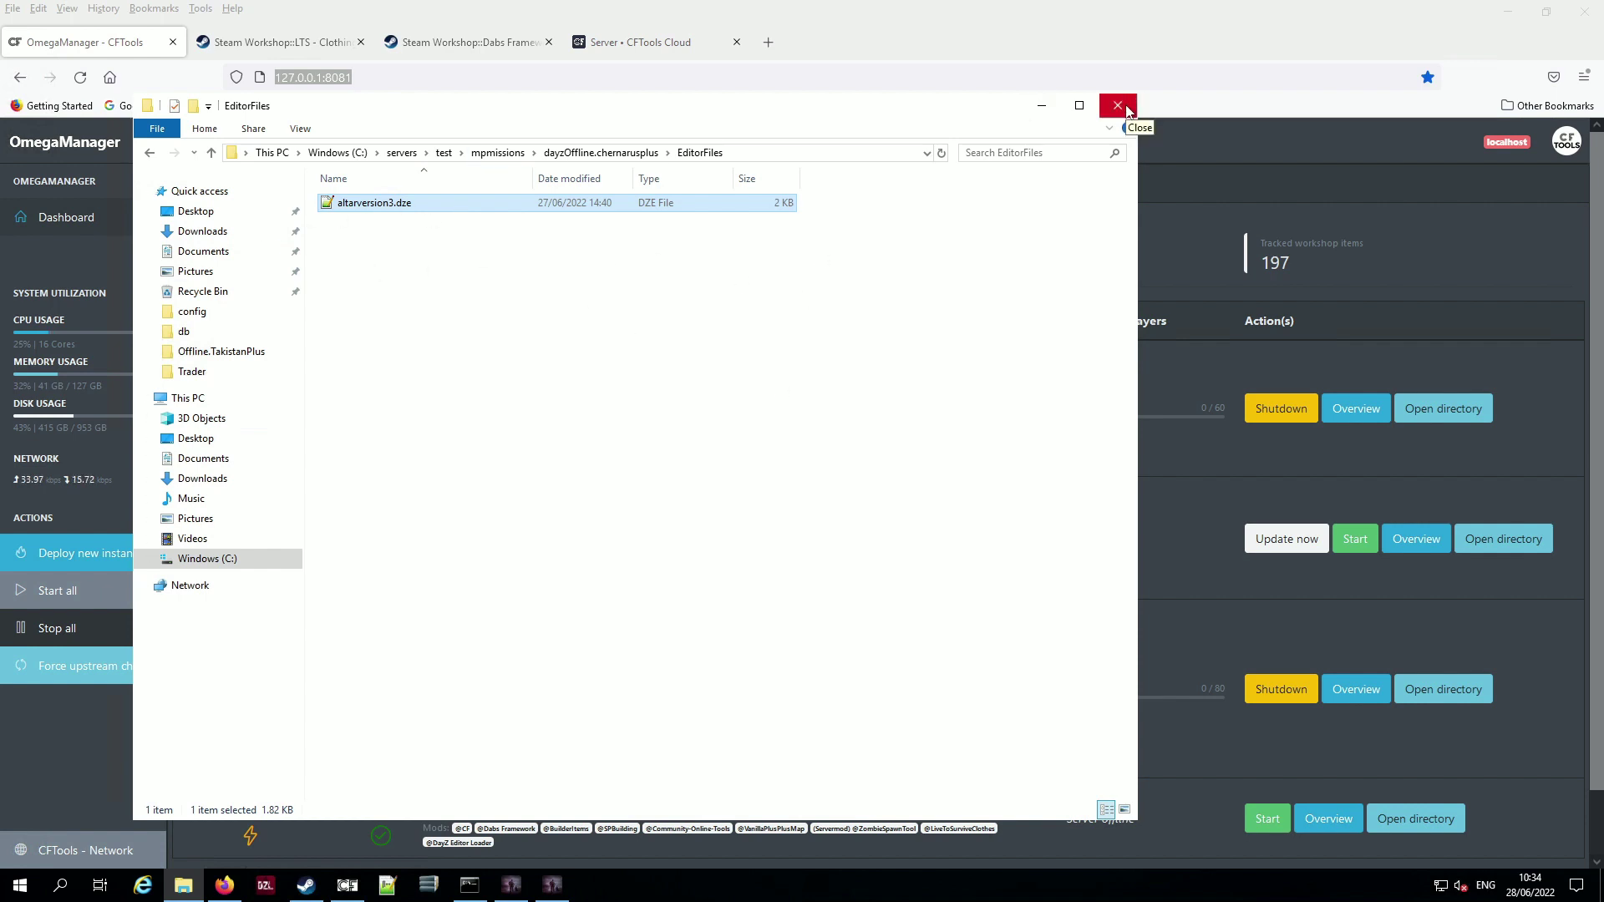
left_click(1125, 111)
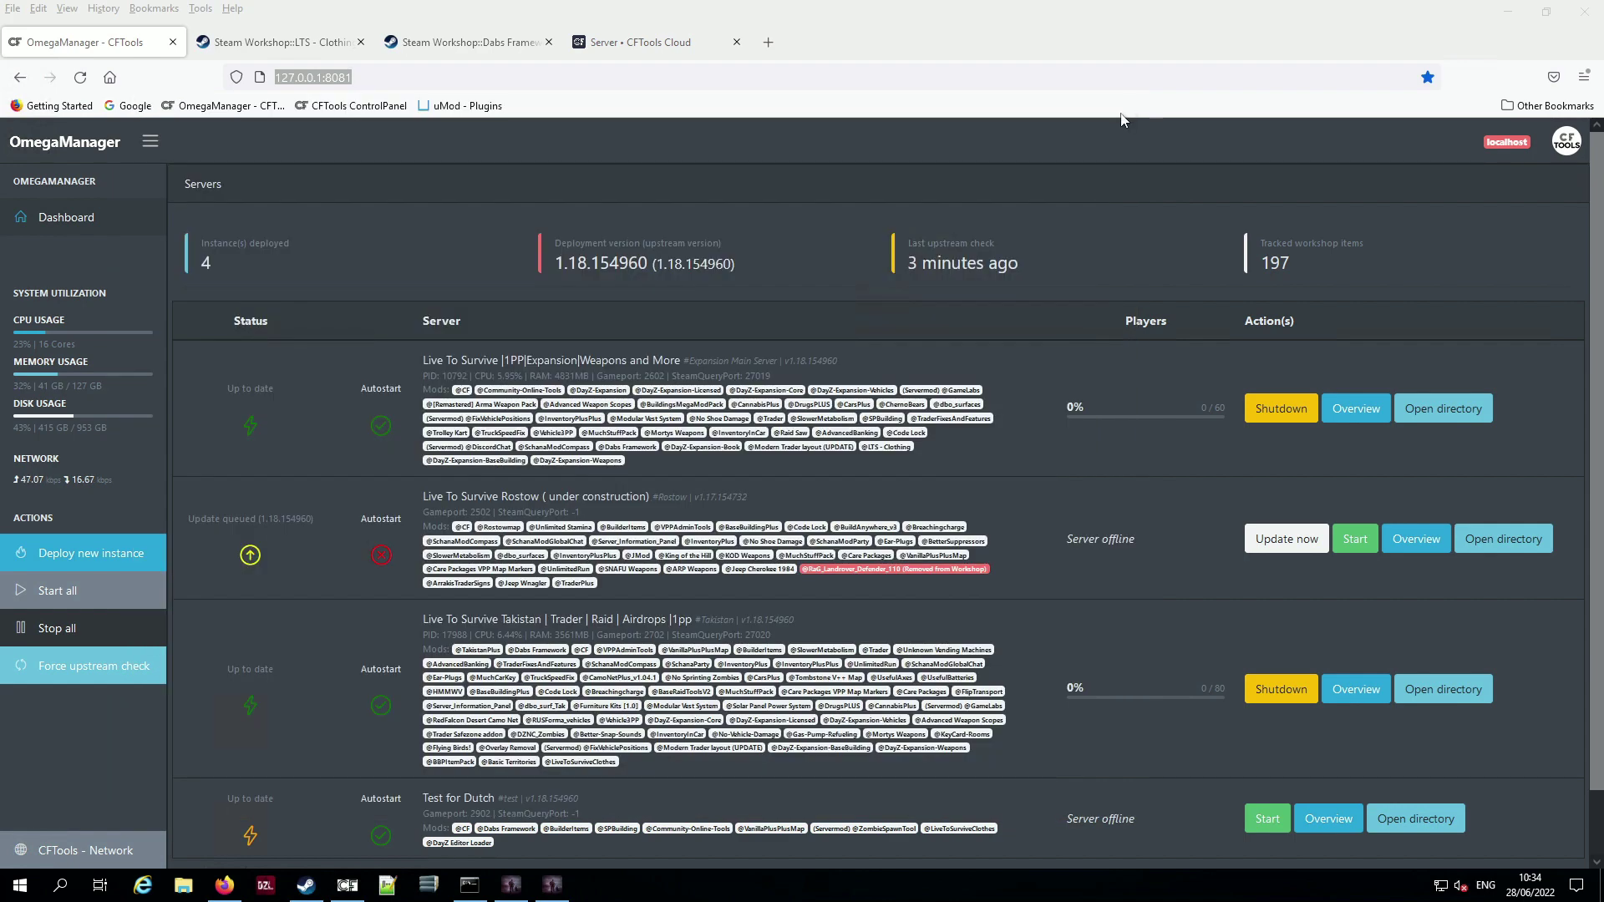
Step: Start the Test for Dutch server in OmegaManager so it shows 0/10 players
scroll(1144, 794, "down", 2)
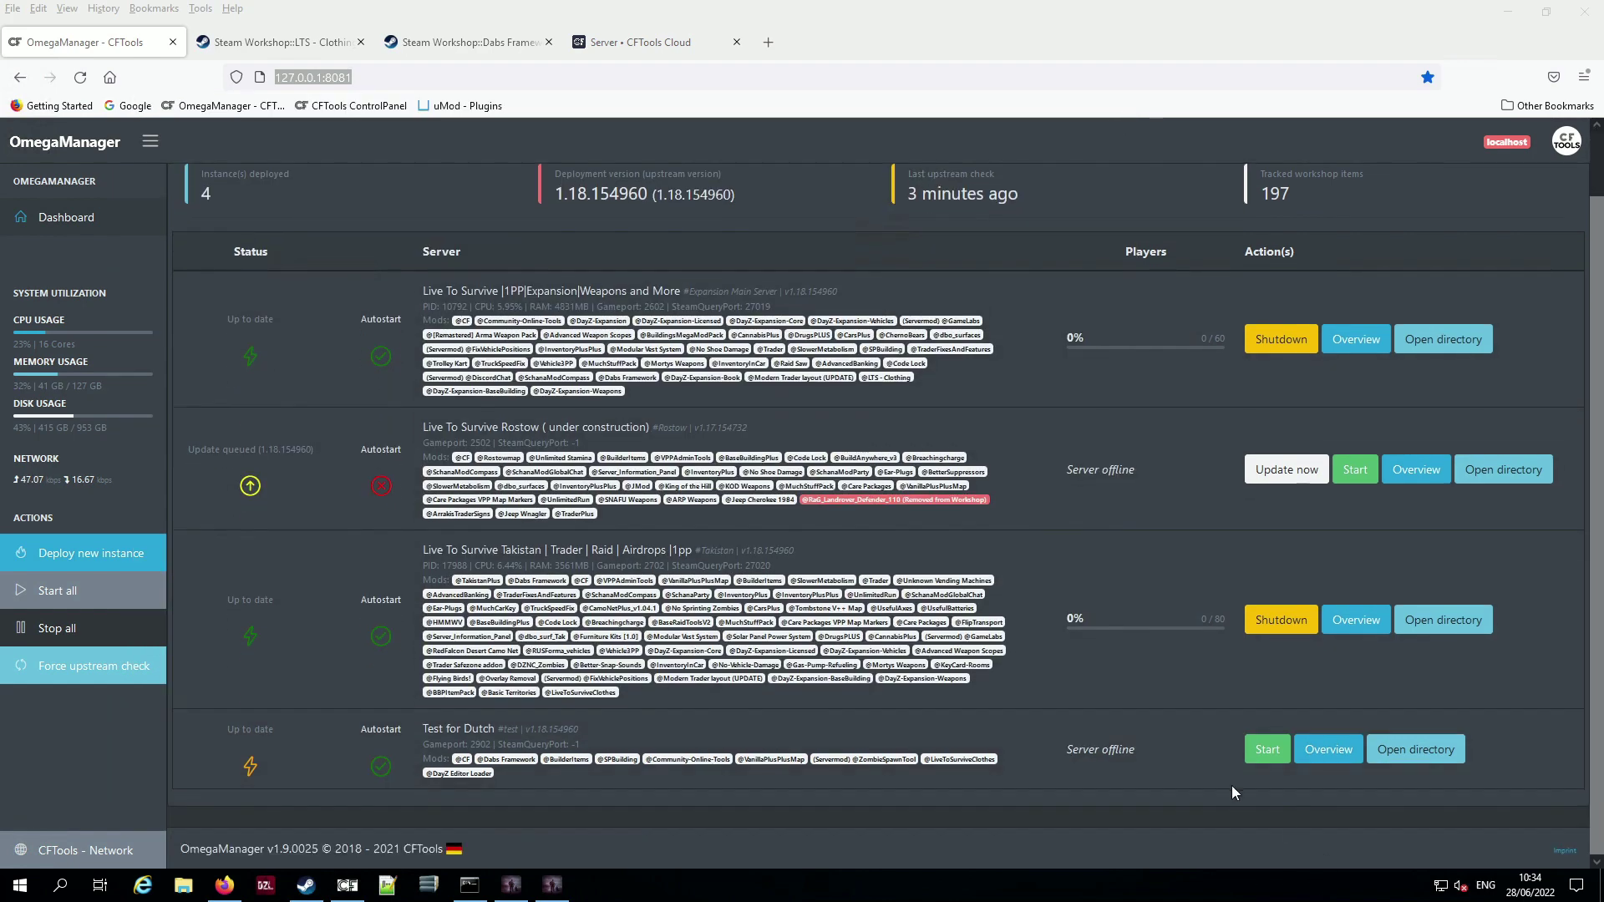
left_click(1264, 749)
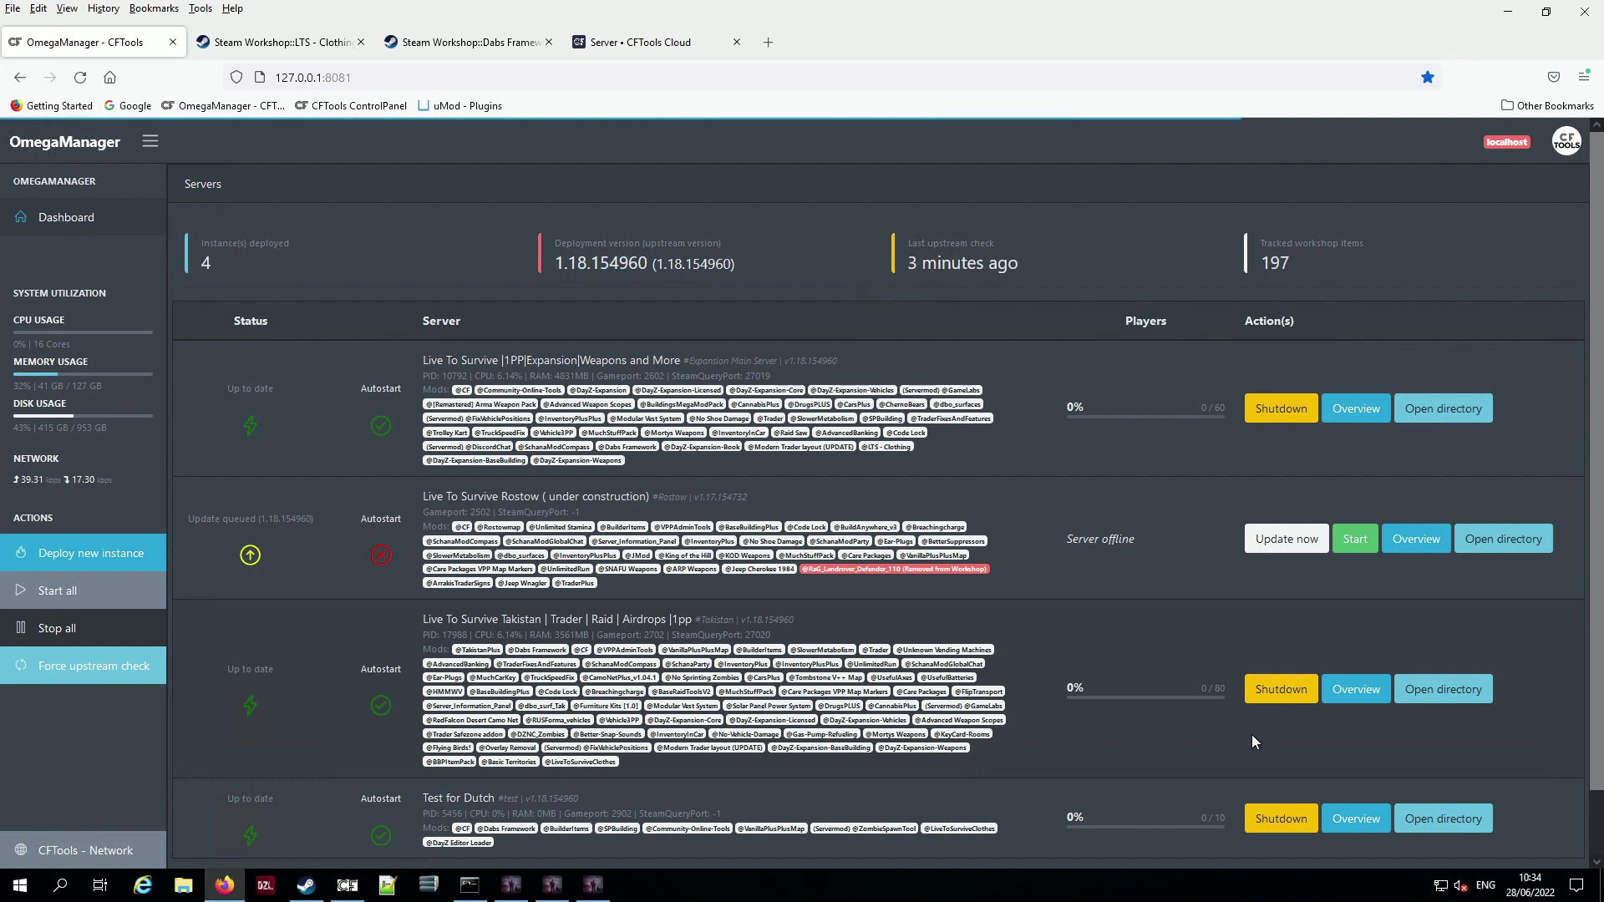
scroll(1225, 767, "down", 2)
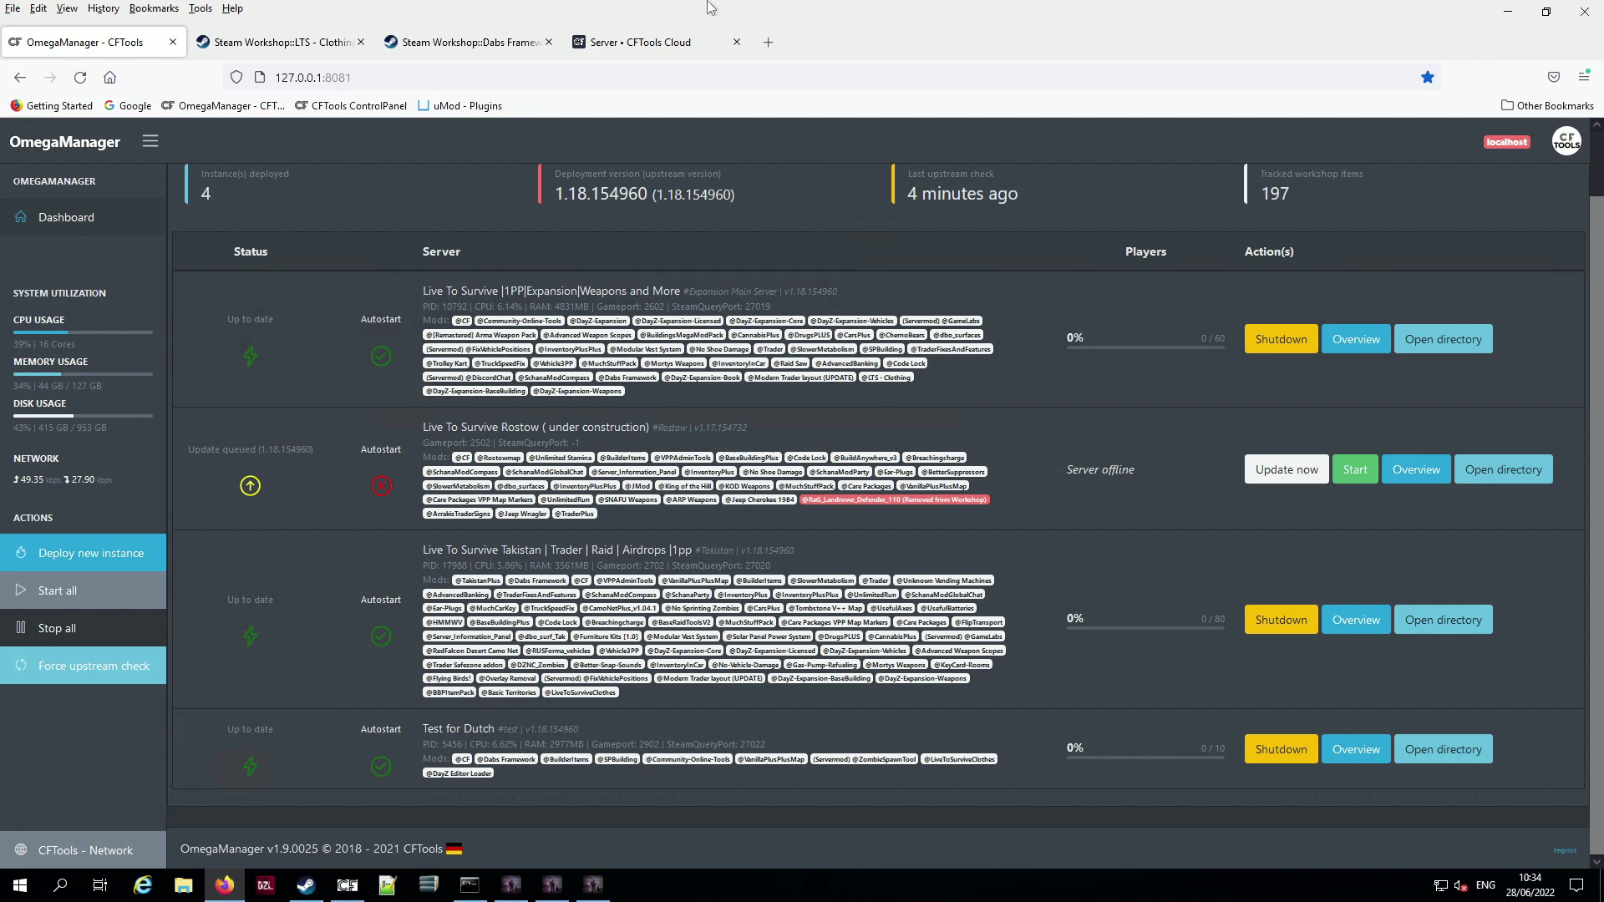
mouse_move(729, 8)
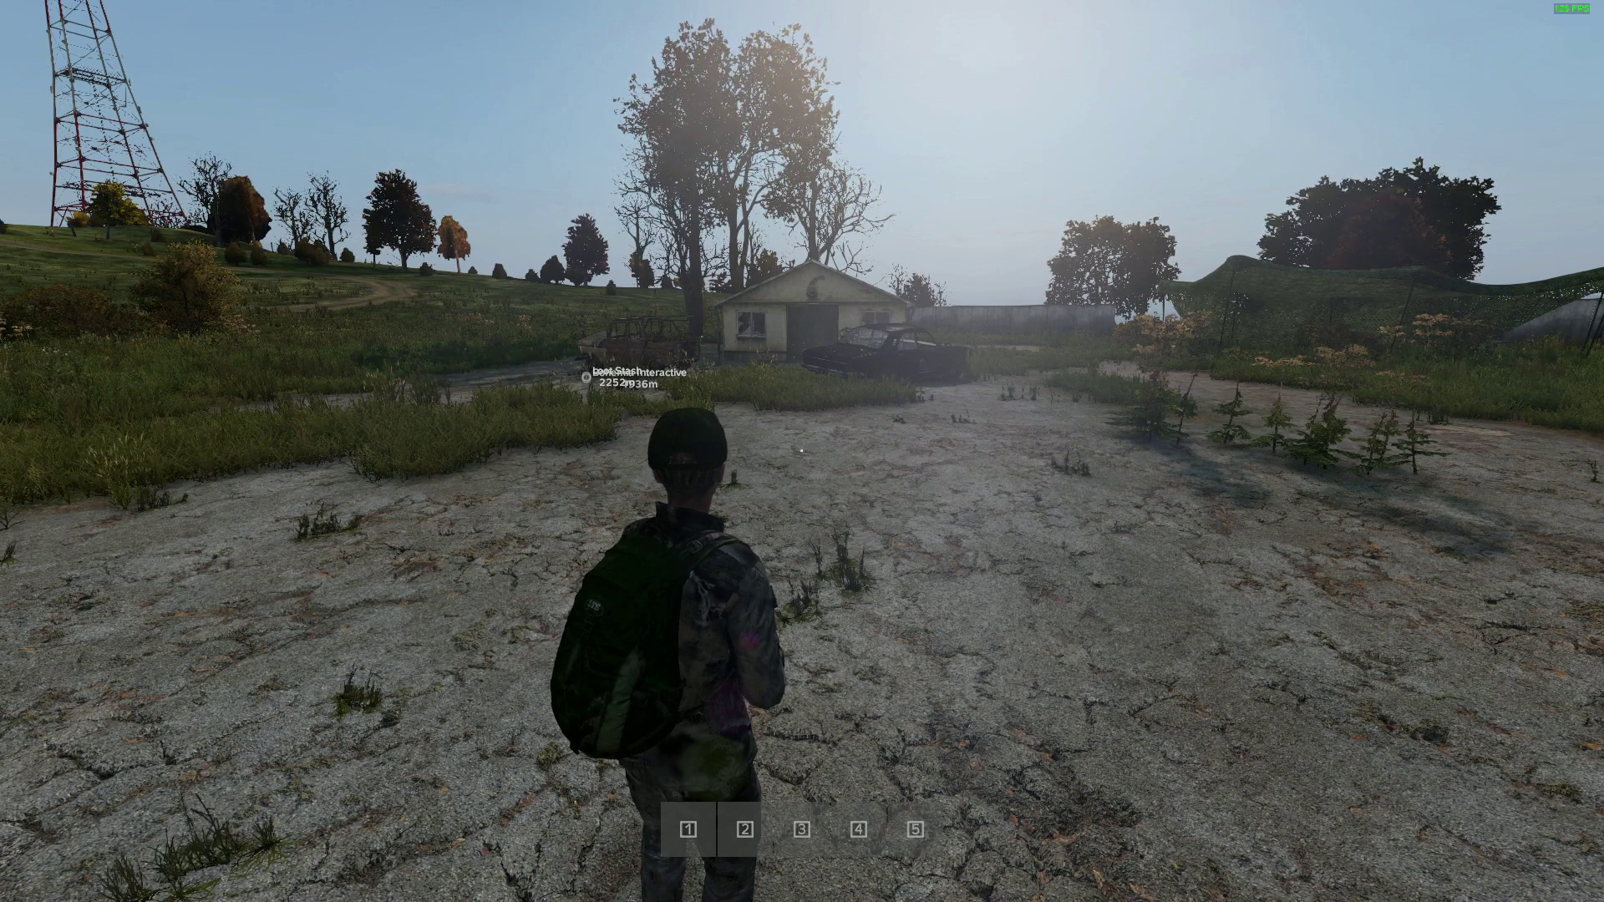
Step: Run toward the white house, then fly a free camera around the fenced base inspecting the wrecked cars
key("w")
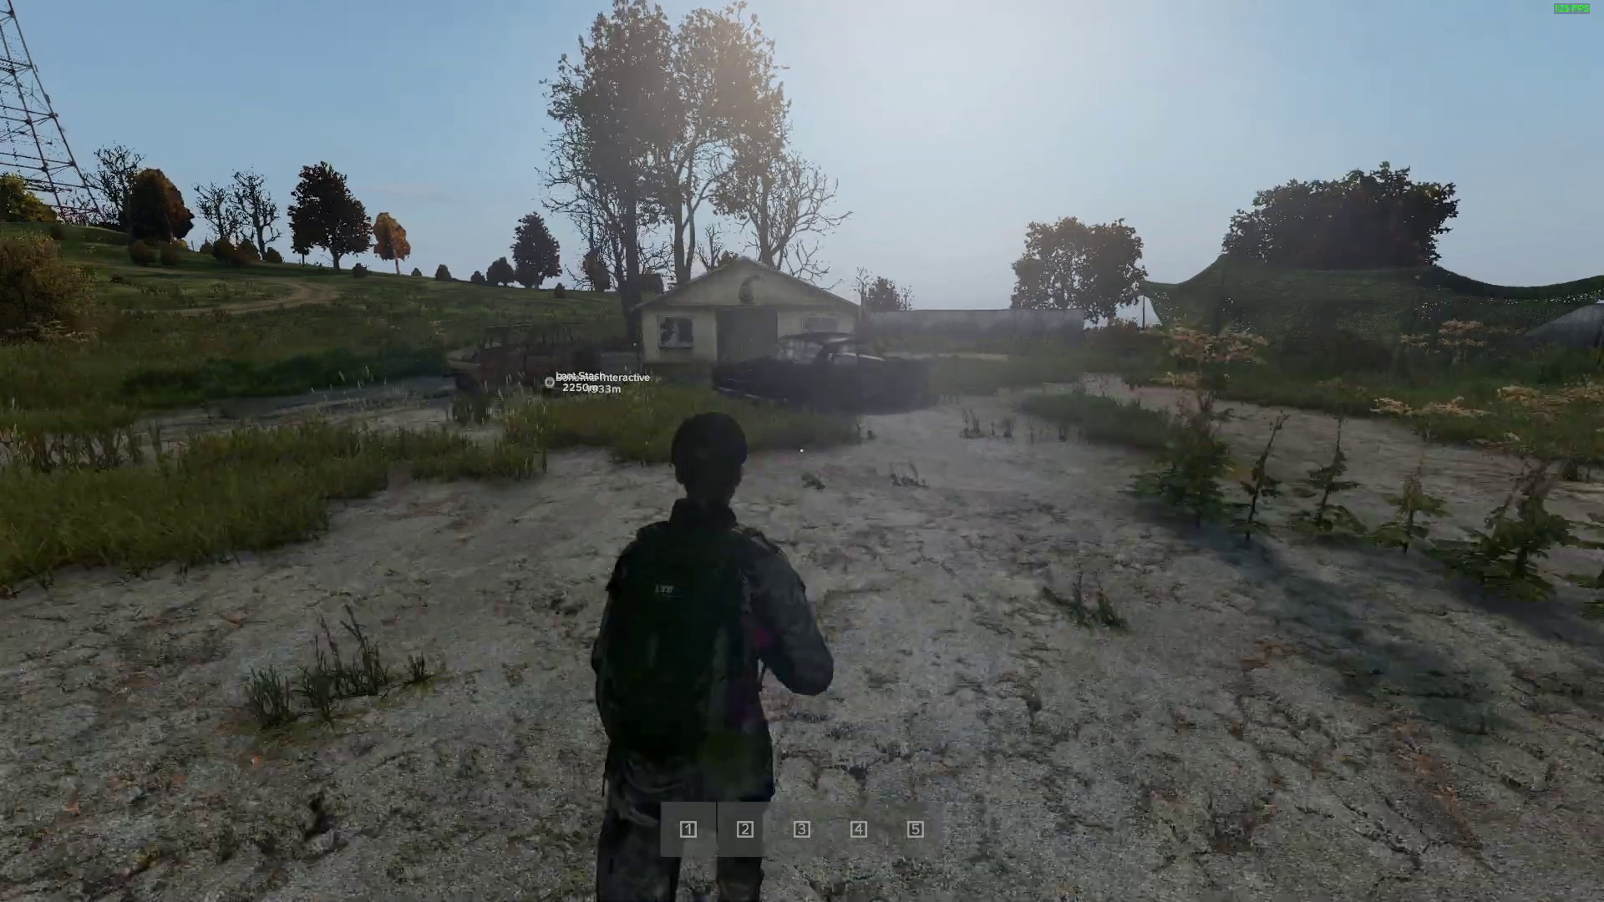
key("w")
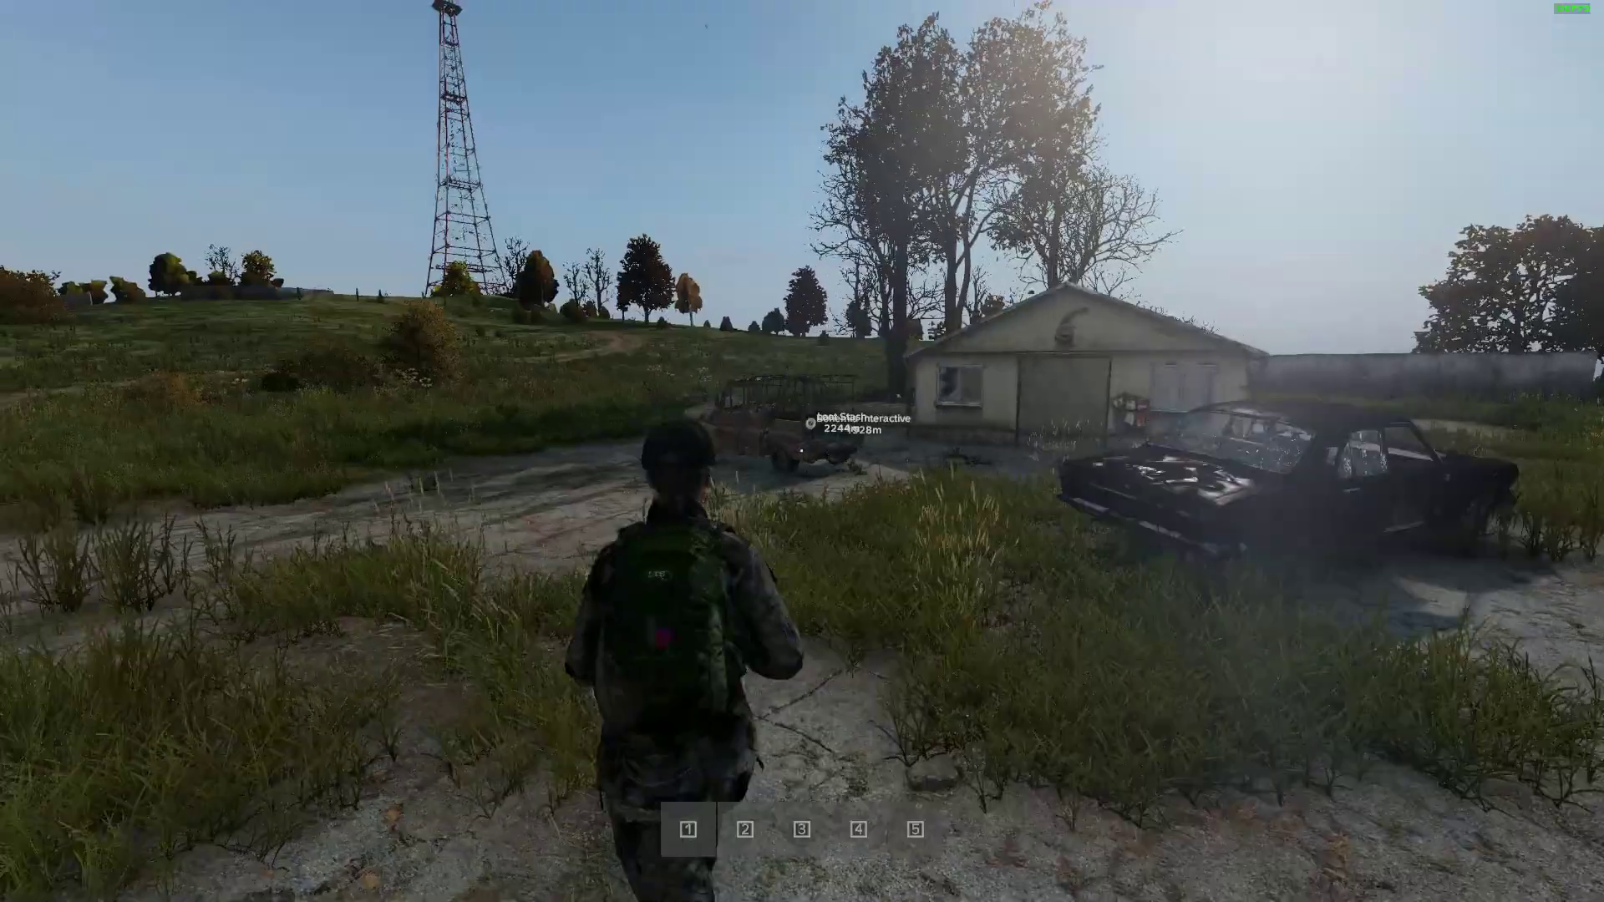
key("w")
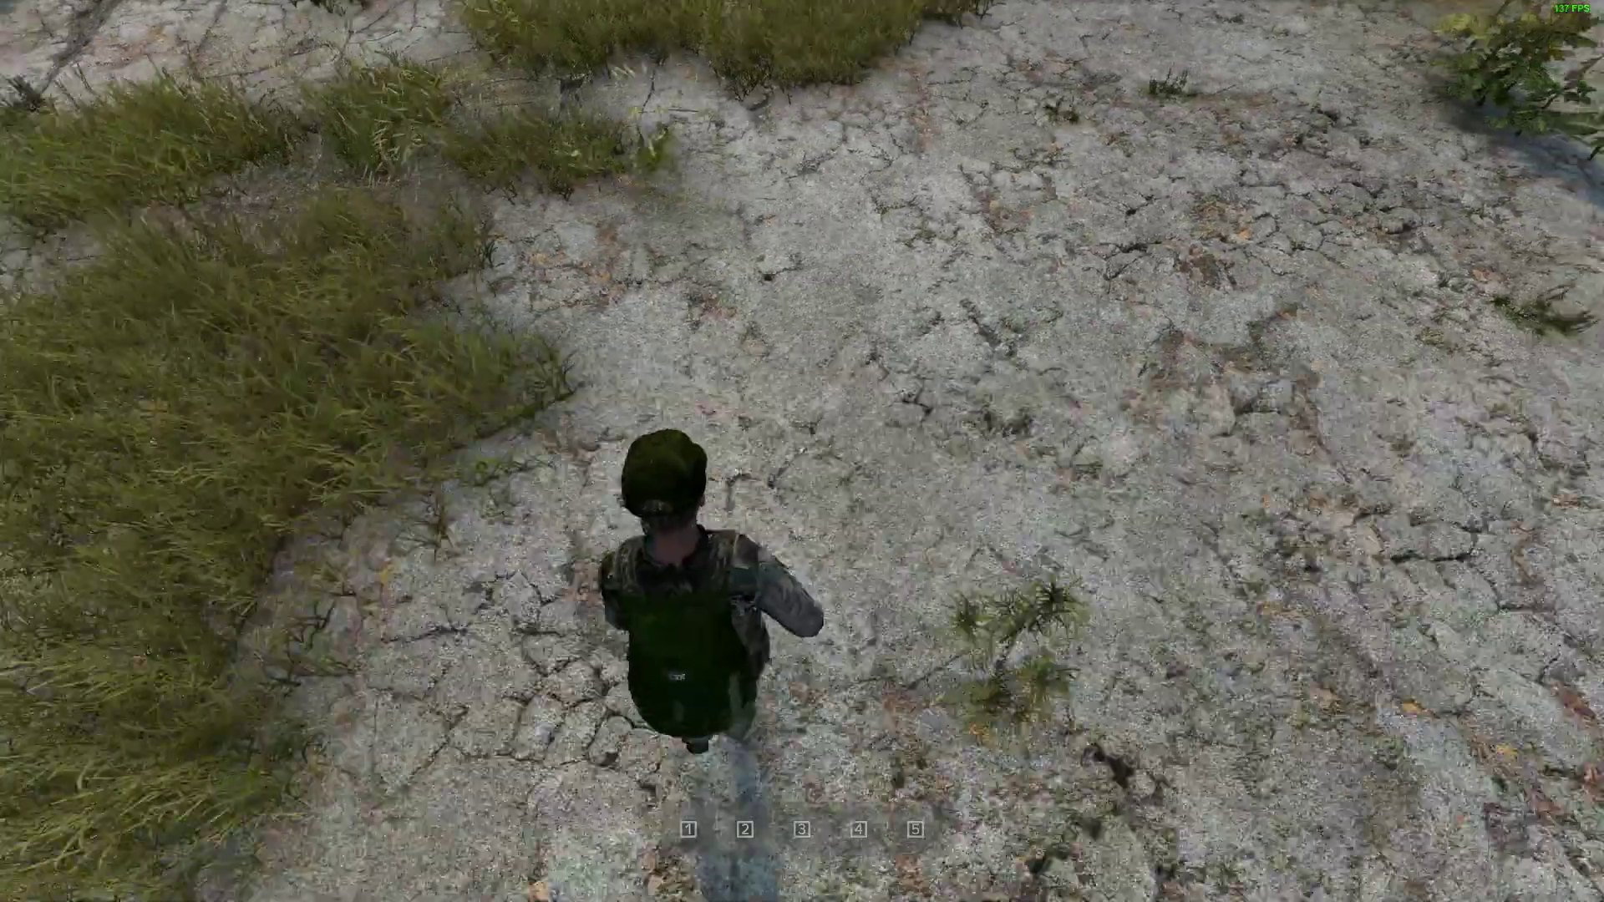
key("w")
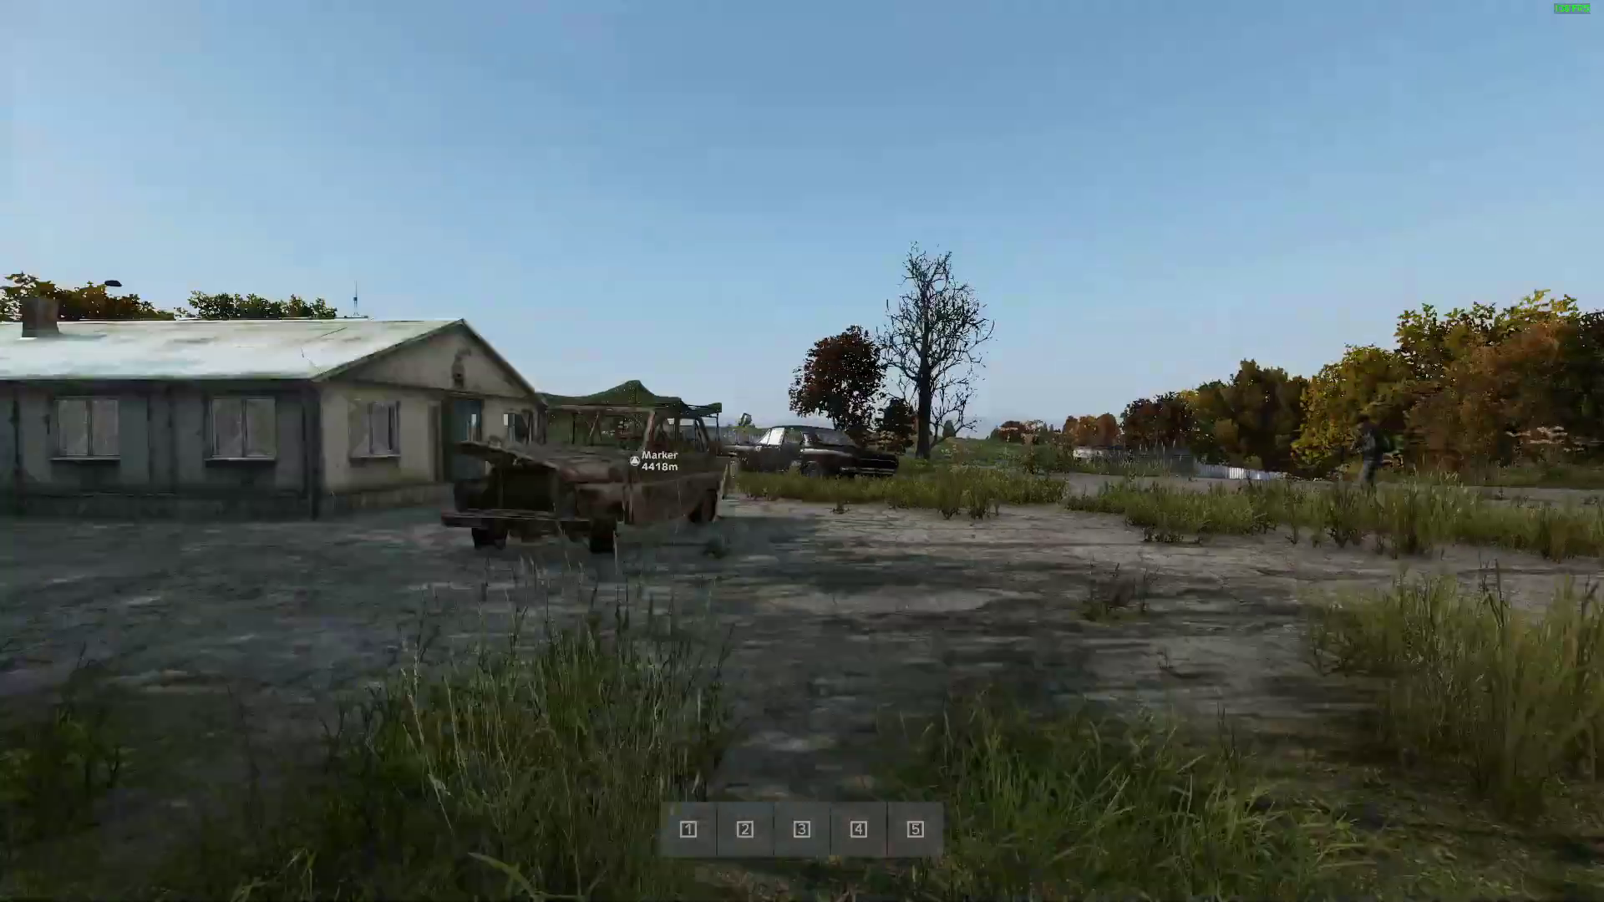
key("w")
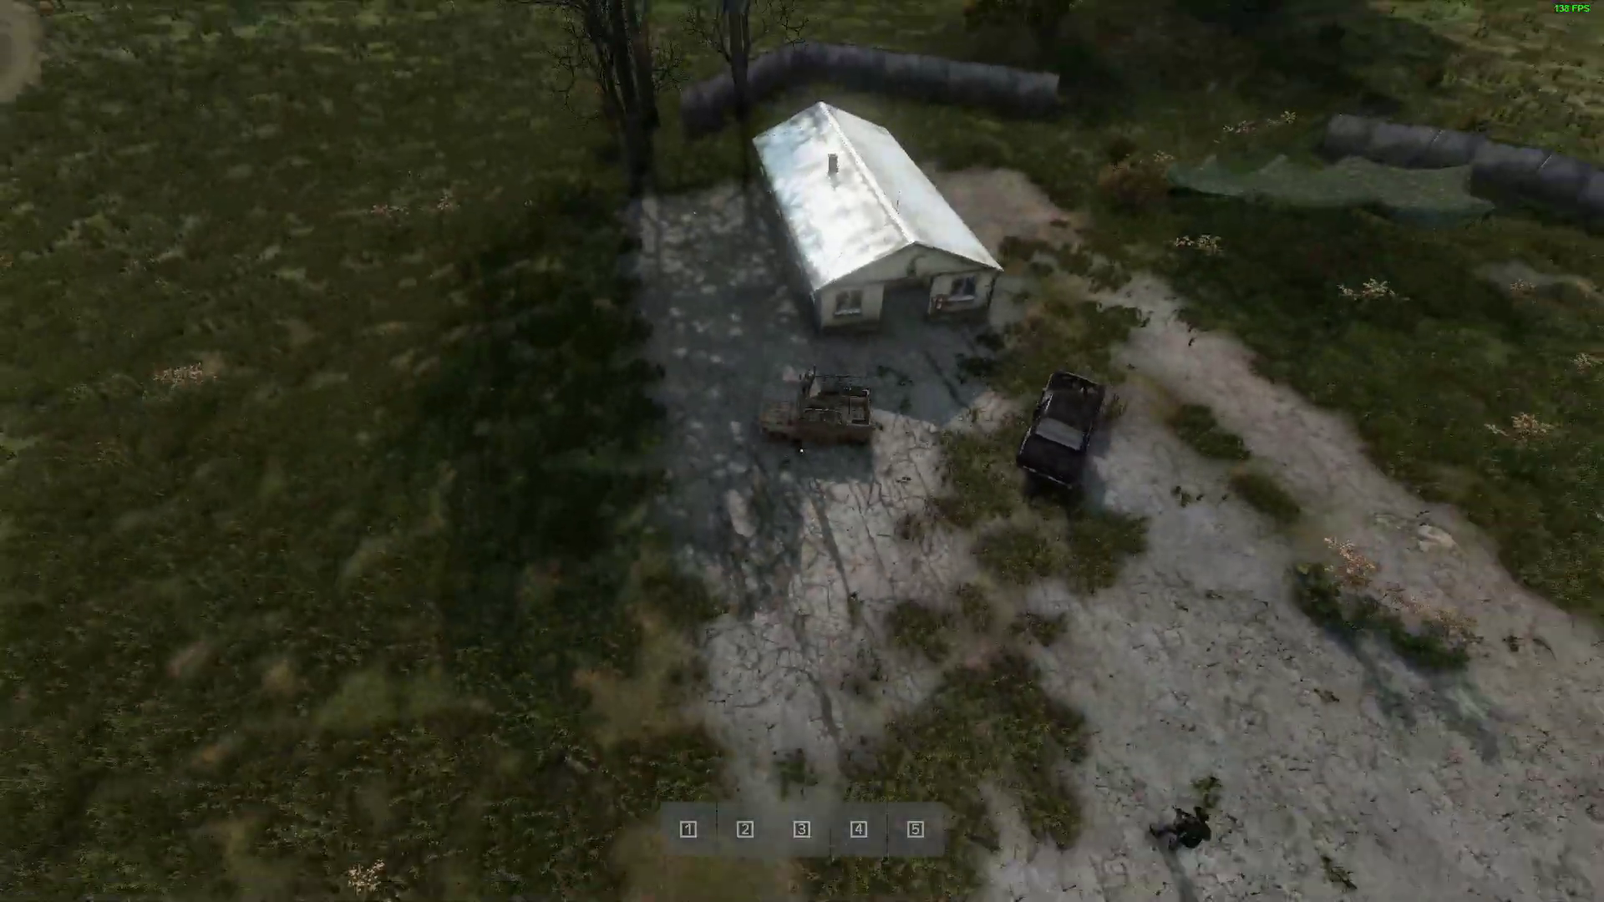
key("w")
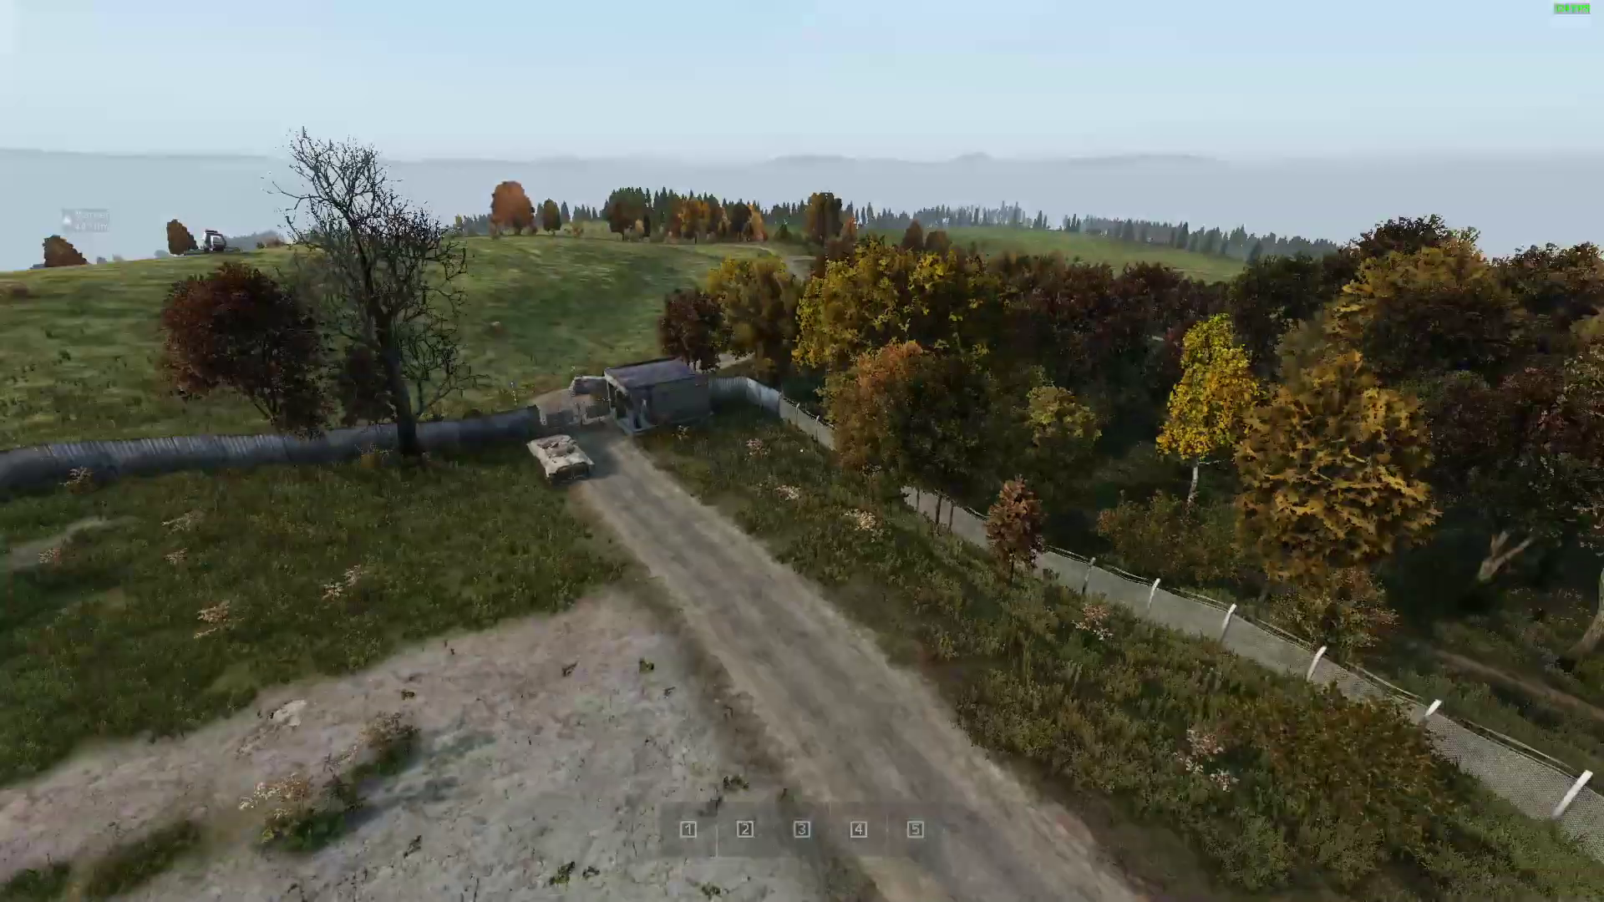
key("w")
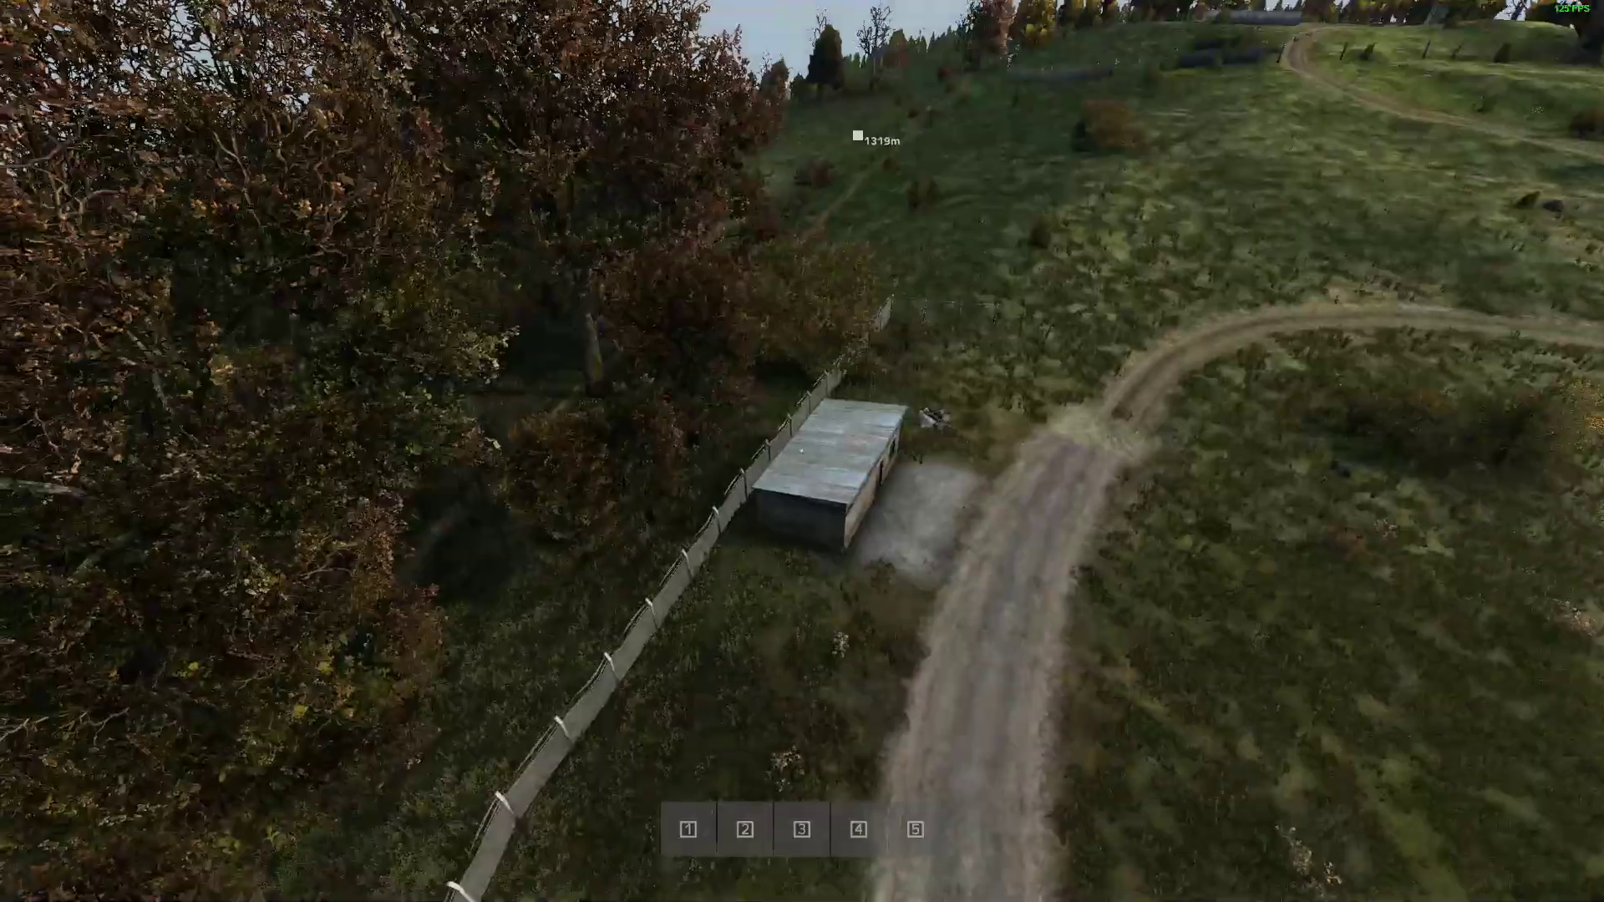
key("w")
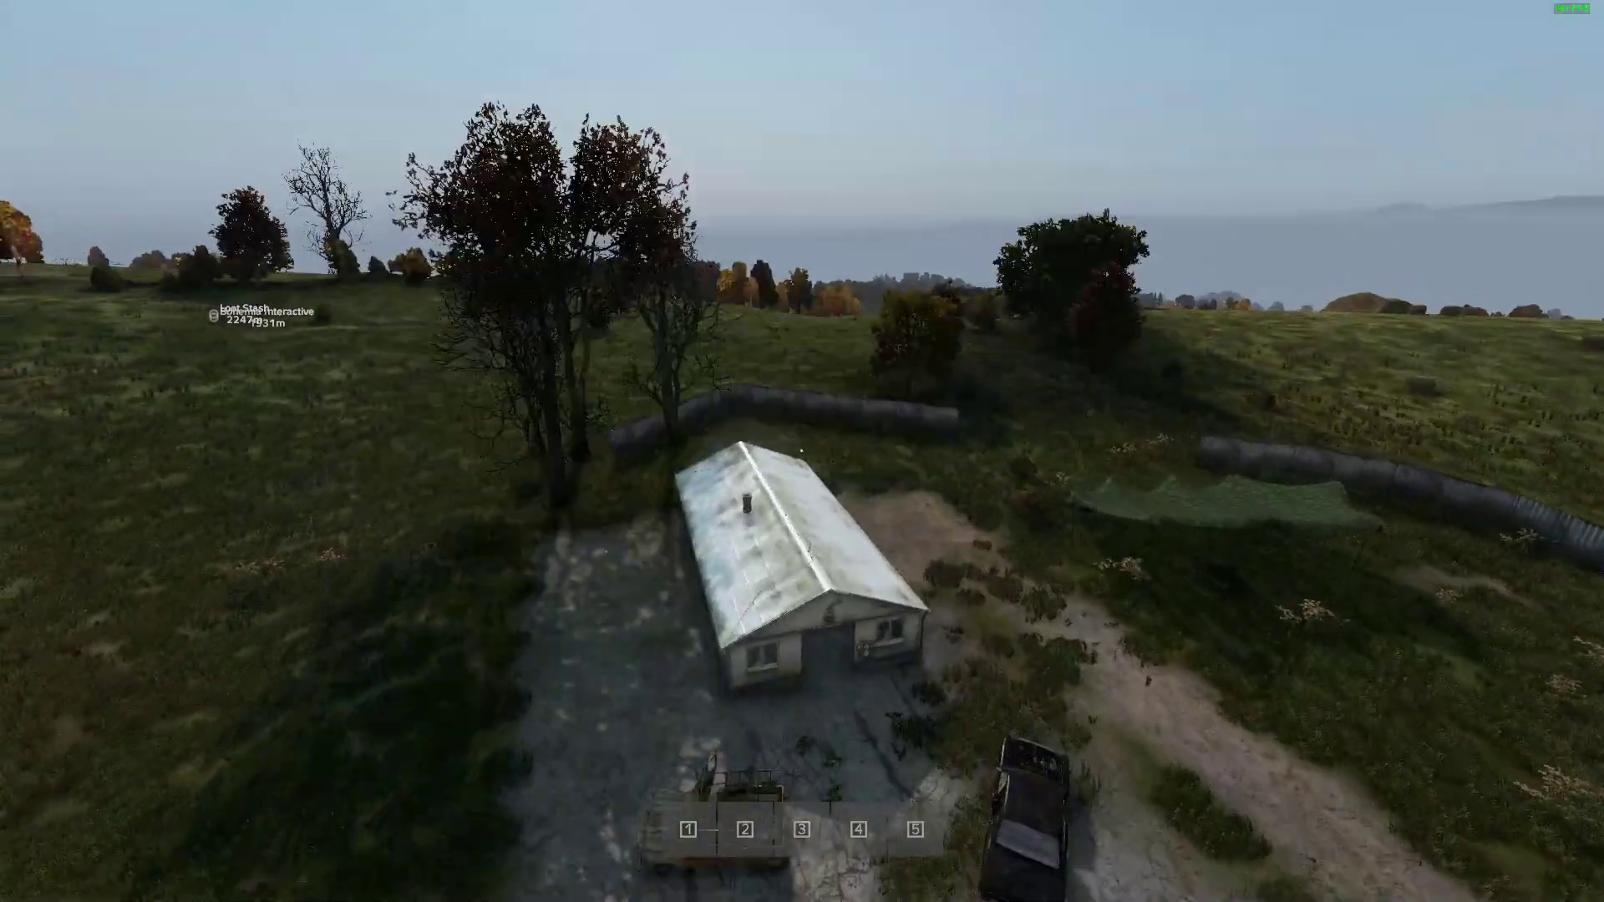
key("s")
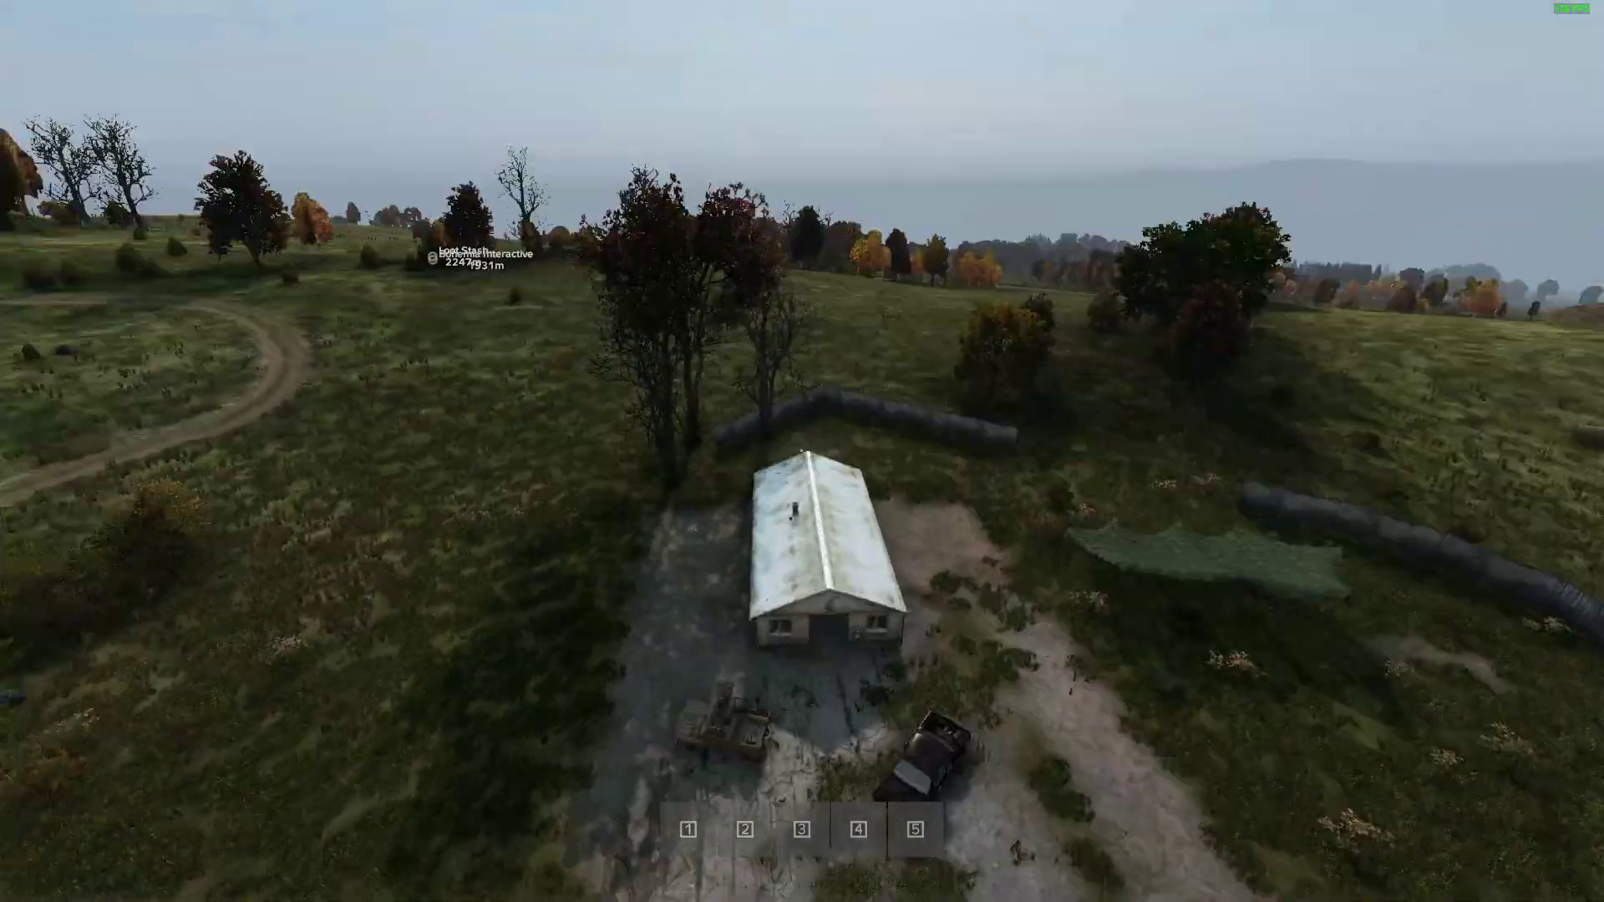
key("a")
key("d")
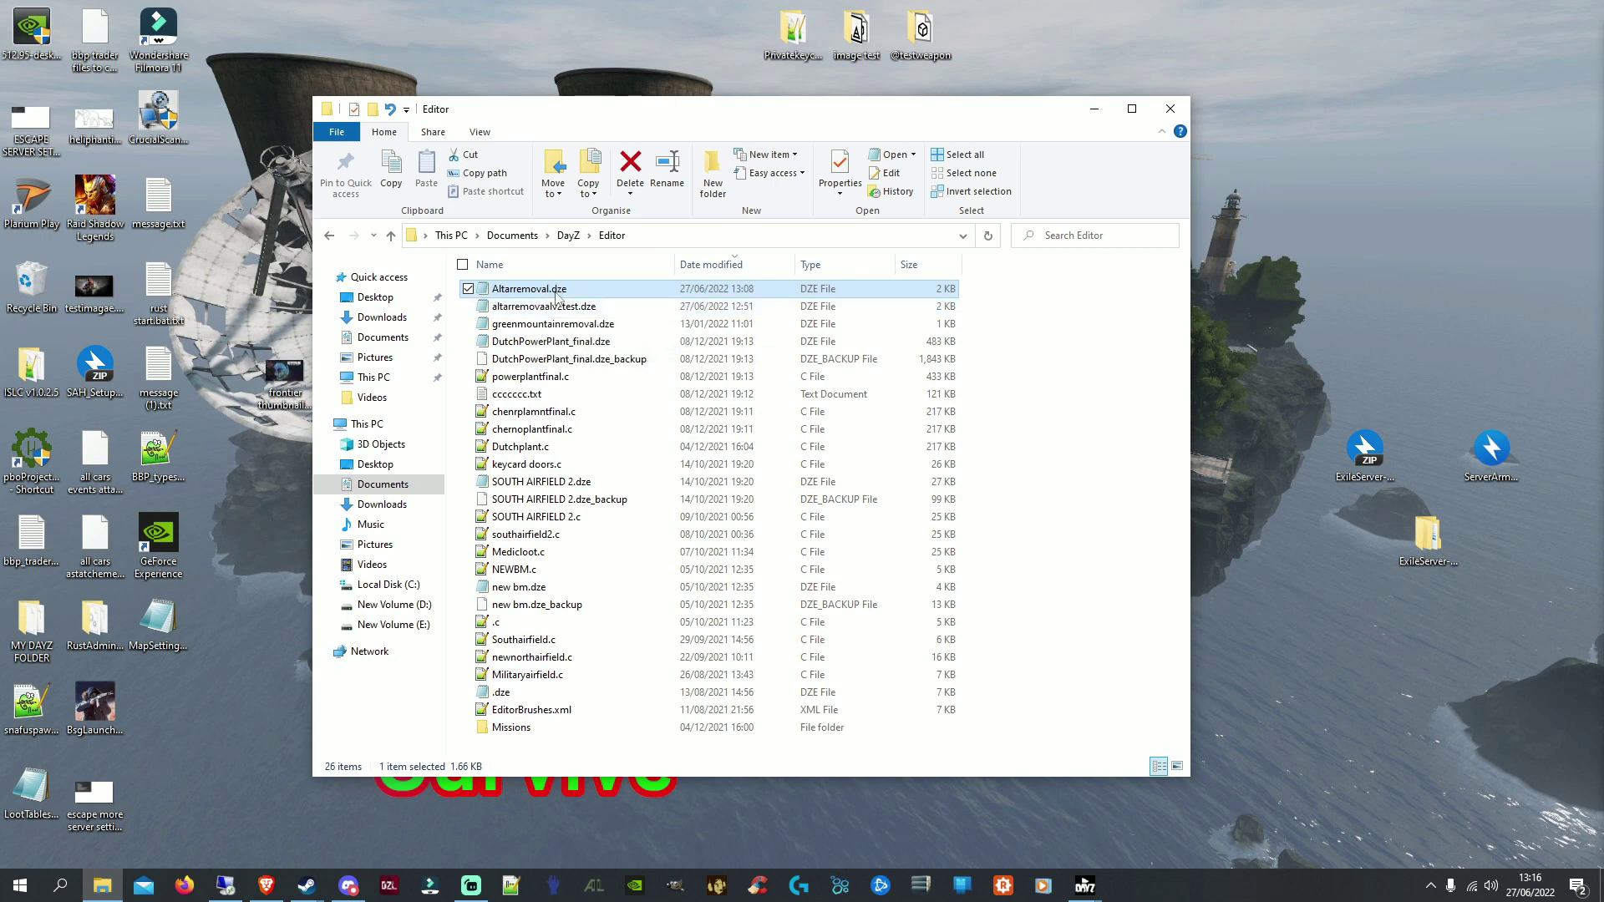
Step: Copy Altarremoval.dze from the Documents\DayZ\Editor folder
right_click(554, 290)
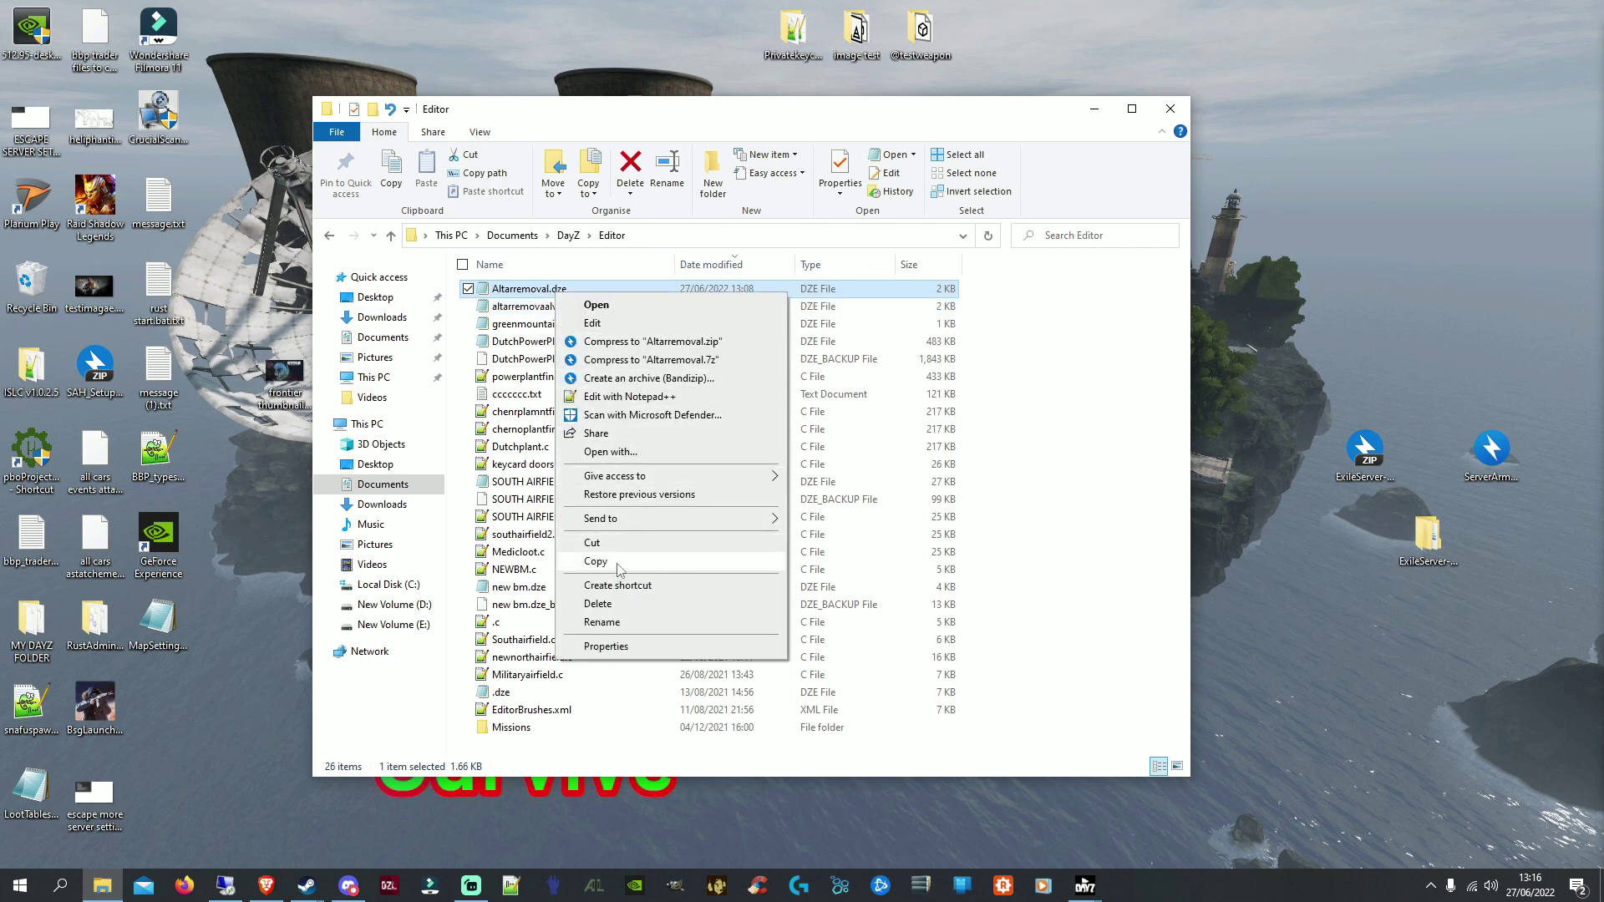
left_click(595, 561)
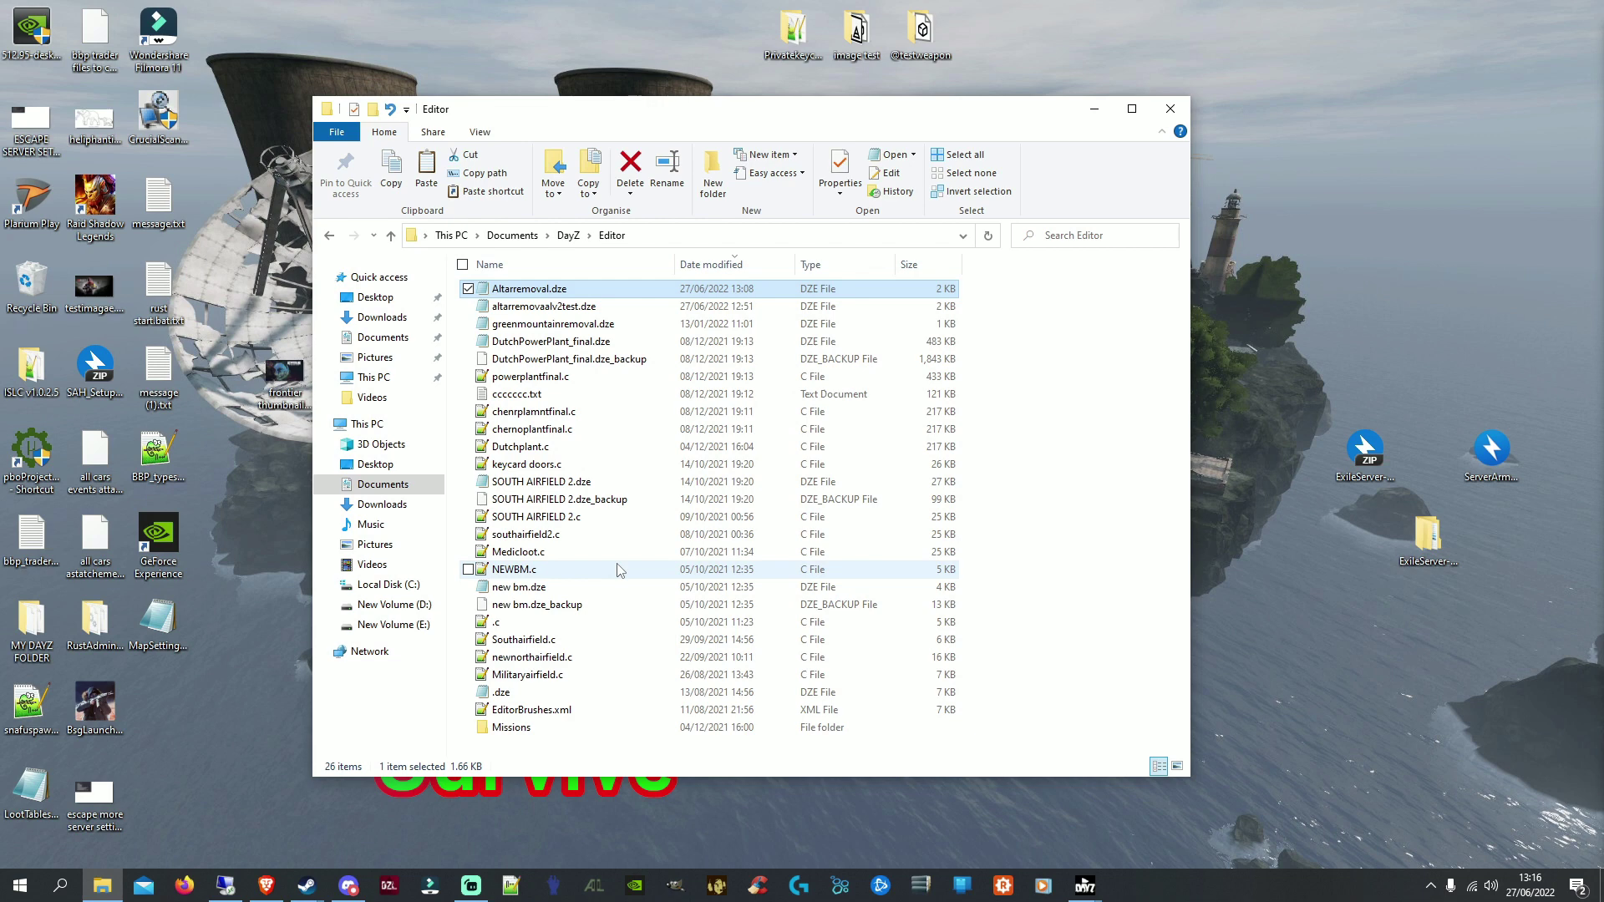